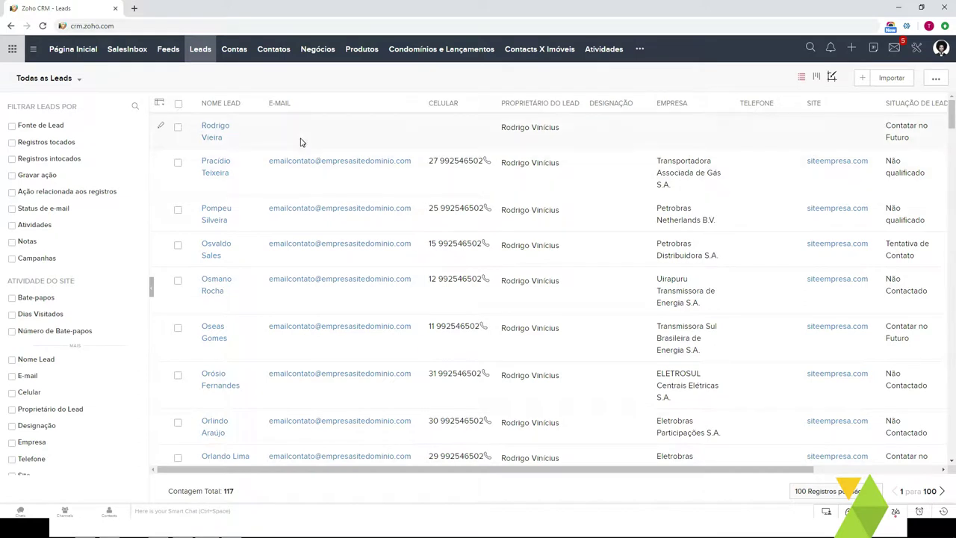
left_click_drag(579, 105, 513, 108)
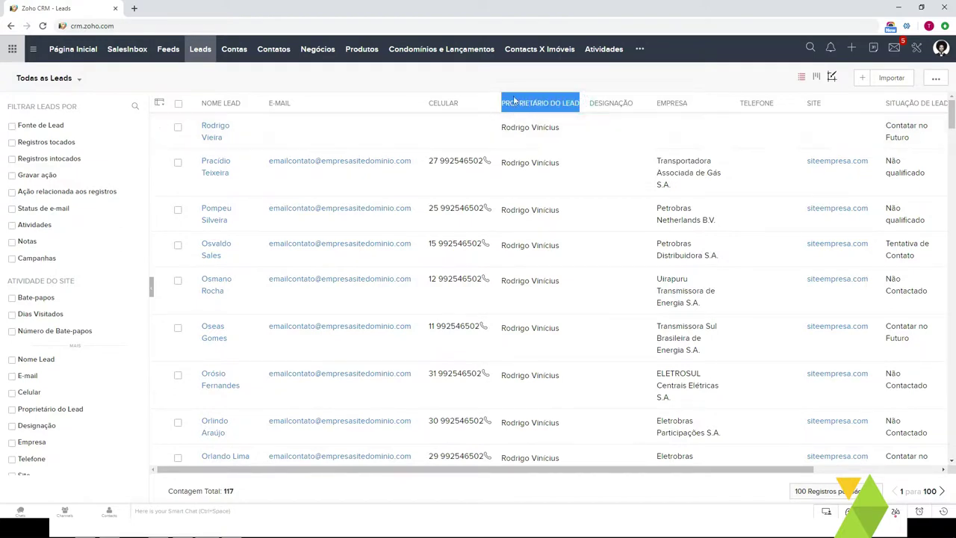
left_click(514, 78)
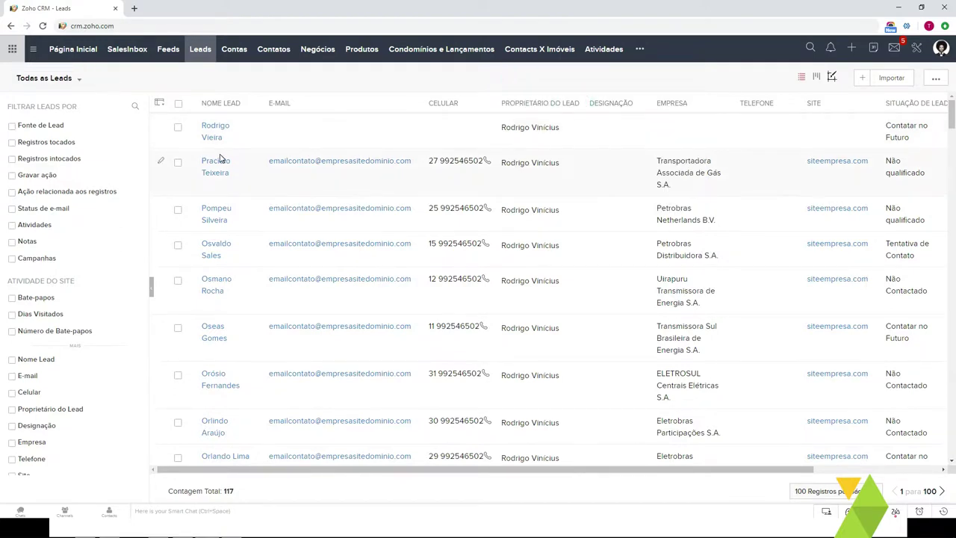
Step: Start a new lead record and set its lead source (Fonte de Lead) to Celular
left_click(863, 79)
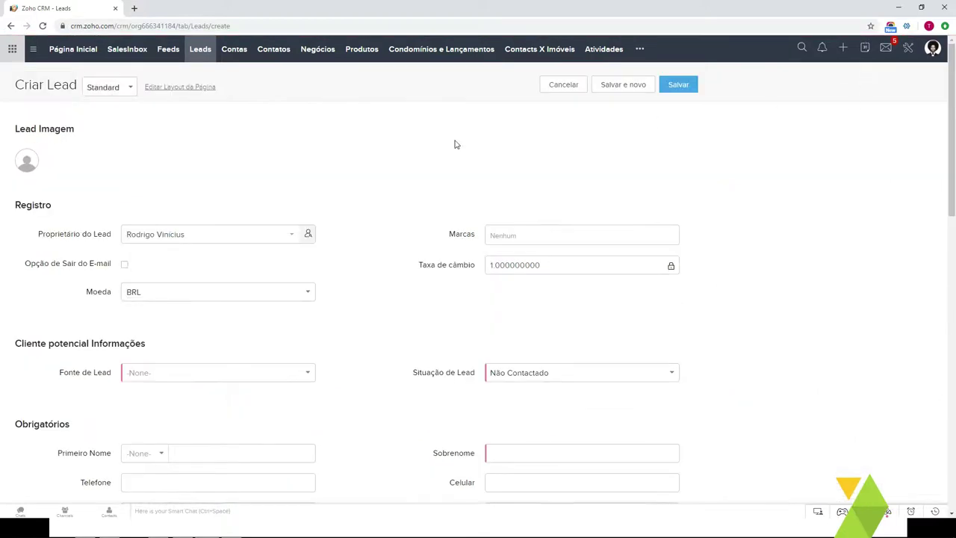
scroll(292, 216, "down", 1)
scroll(292, 216, "down", 2)
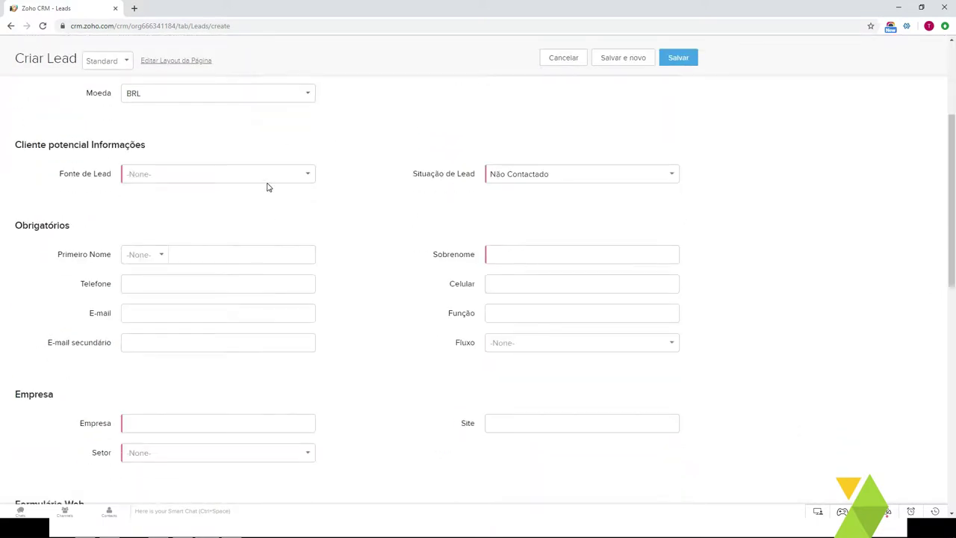
left_click(267, 173)
scroll(211, 224, "down", 3)
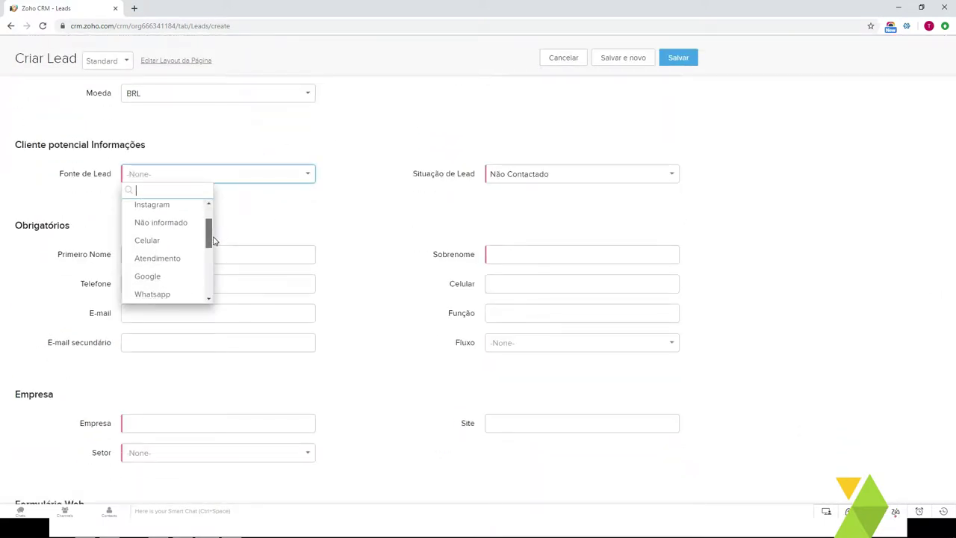
left_click_drag(214, 241, 204, 276)
scroll(204, 278, "up", 1)
scroll(207, 258, "down", 3)
scroll(212, 287, "down", 3)
left_click_drag(213, 293, 214, 215)
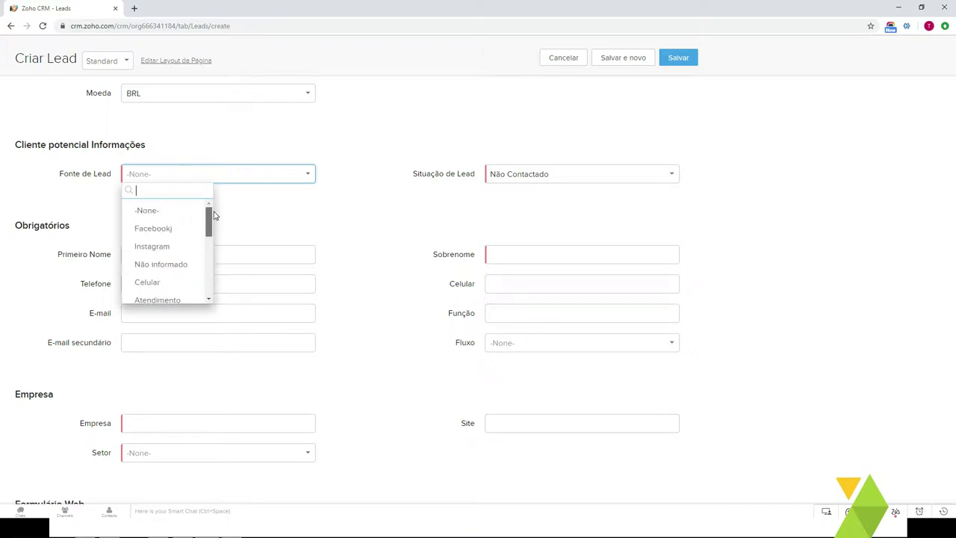
left_click(172, 281)
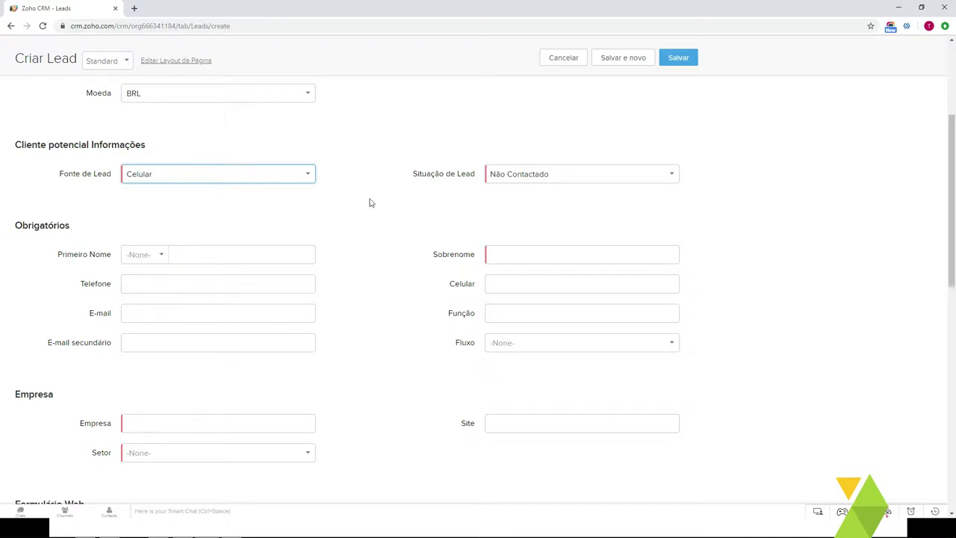
Step: Review the lead status (Situação de Lead) options and choose Não Contactado
left_click(519, 174)
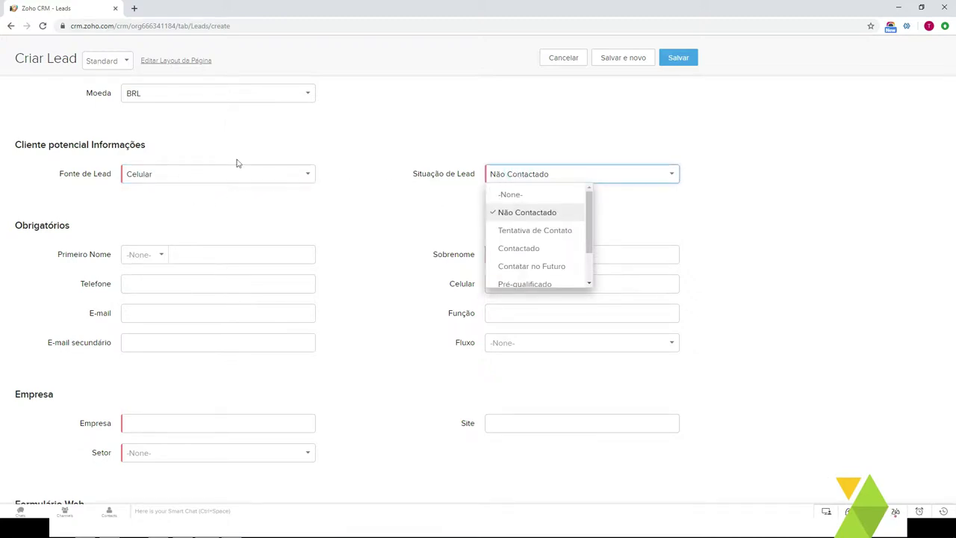
left_click(169, 219)
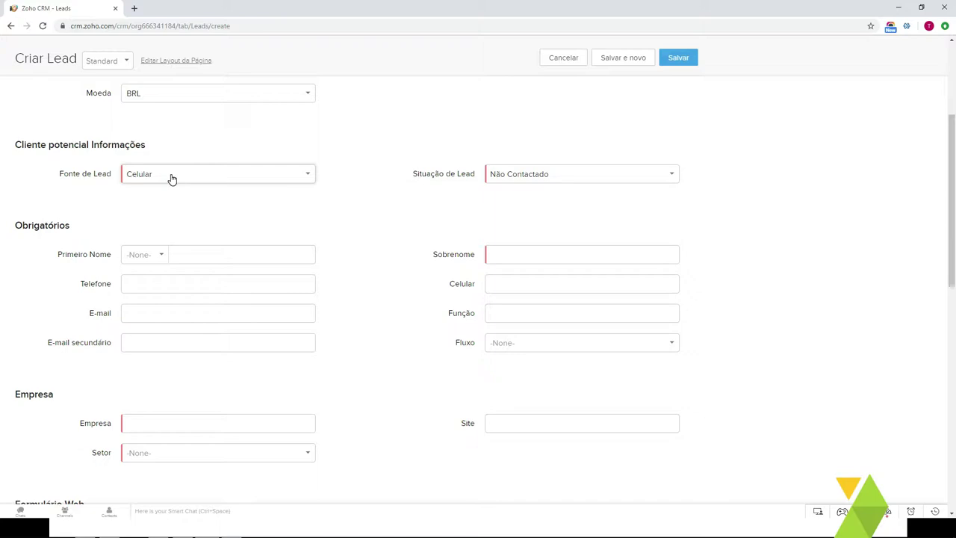
left_click(572, 173)
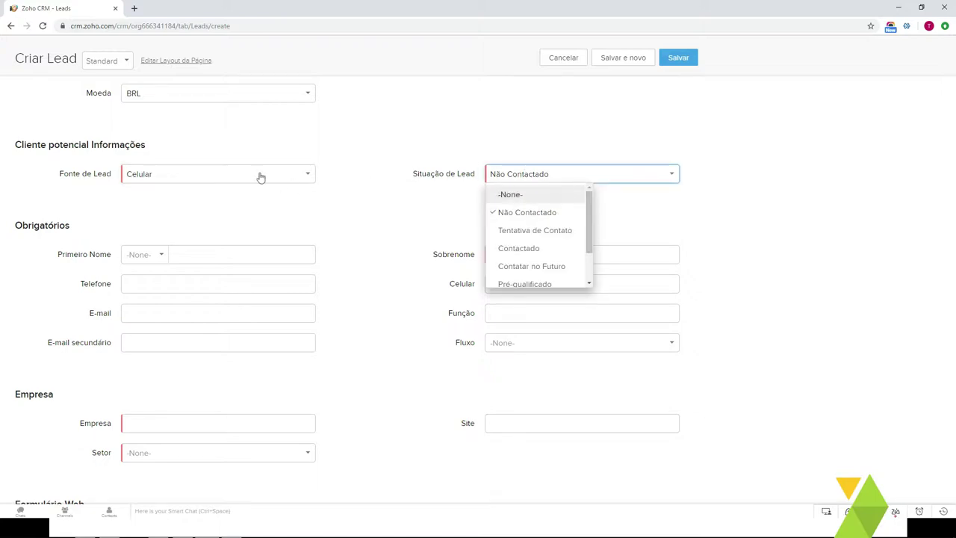
left_click(426, 191)
left_click(551, 177)
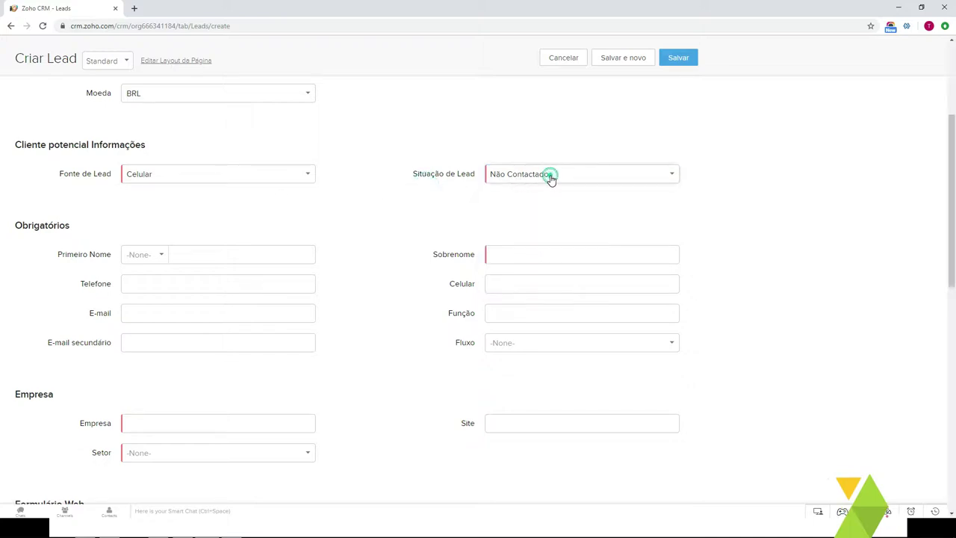
left_click(539, 213)
left_click_drag(397, 171, 476, 173)
left_click(740, 180)
Step: Enter the lead's first name, surname and phone number in the Obrigatórios section
scroll(377, 137, "down", 2)
left_click(271, 154)
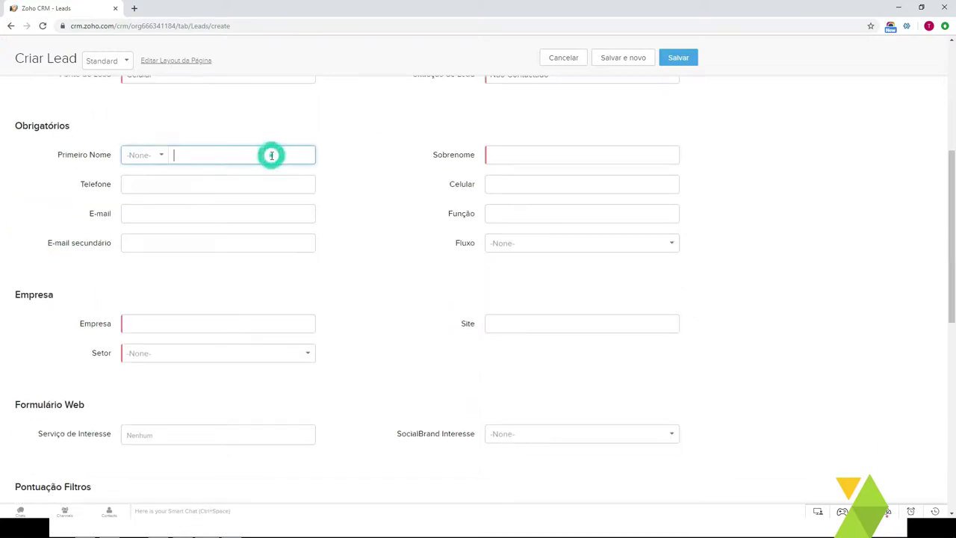
type("Rogerio")
key("Tab")
type("A")
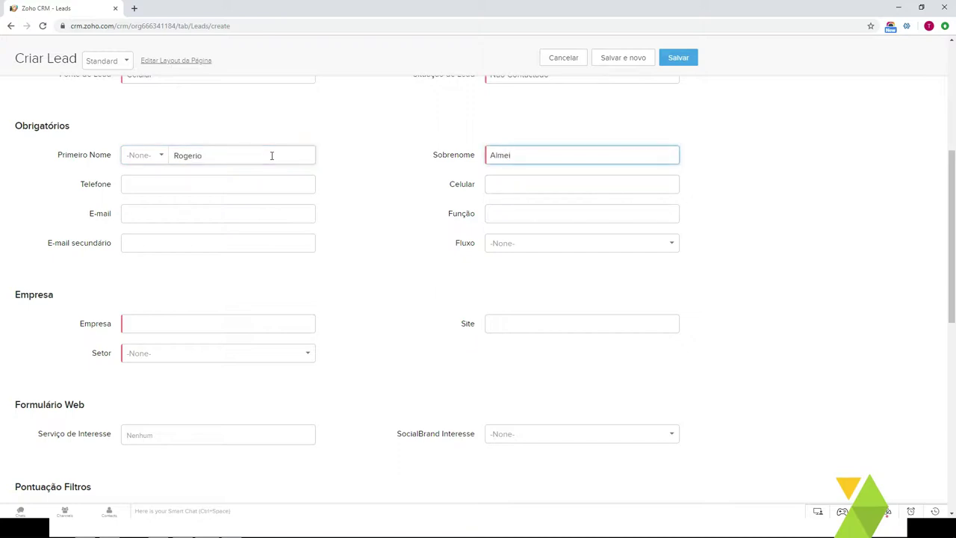
left_click(225, 186)
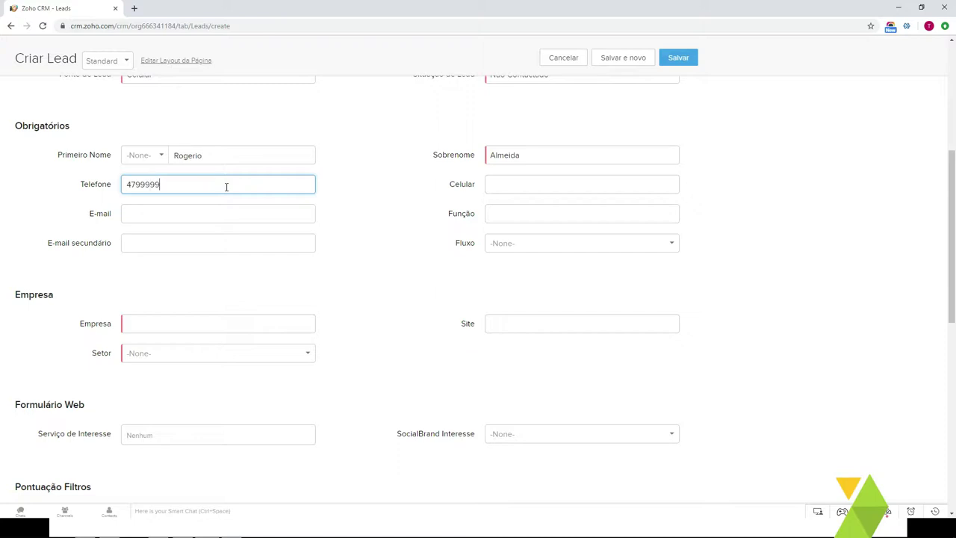
Step: Try to save the new lead with only the contact's name and phone filled in
scroll(448, 187, "down", 1)
left_click(508, 193)
left_click(407, 219)
left_click(487, 104)
left_click(679, 58)
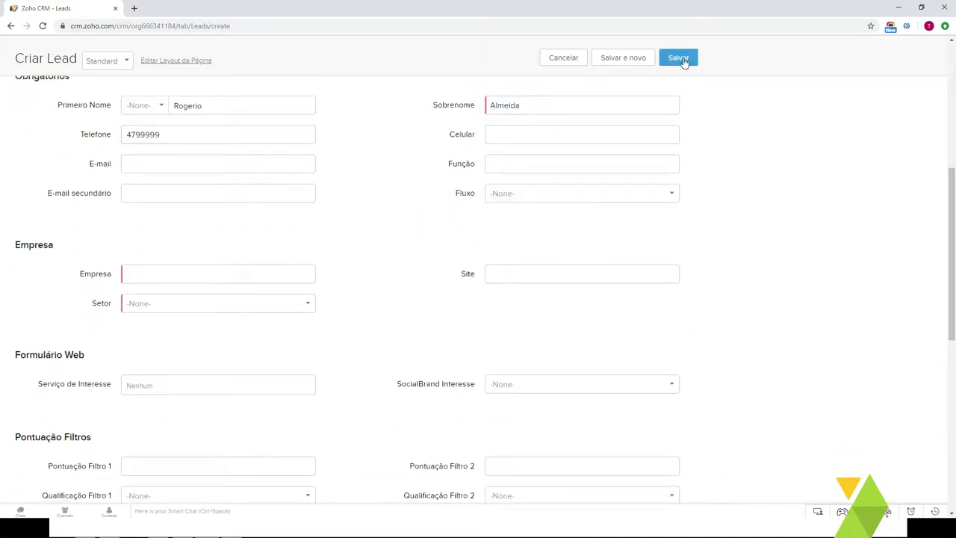
Step: Set the lead's company (Empresa) to Fryer and its sector (Setor) to Comércio
left_click(192, 276)
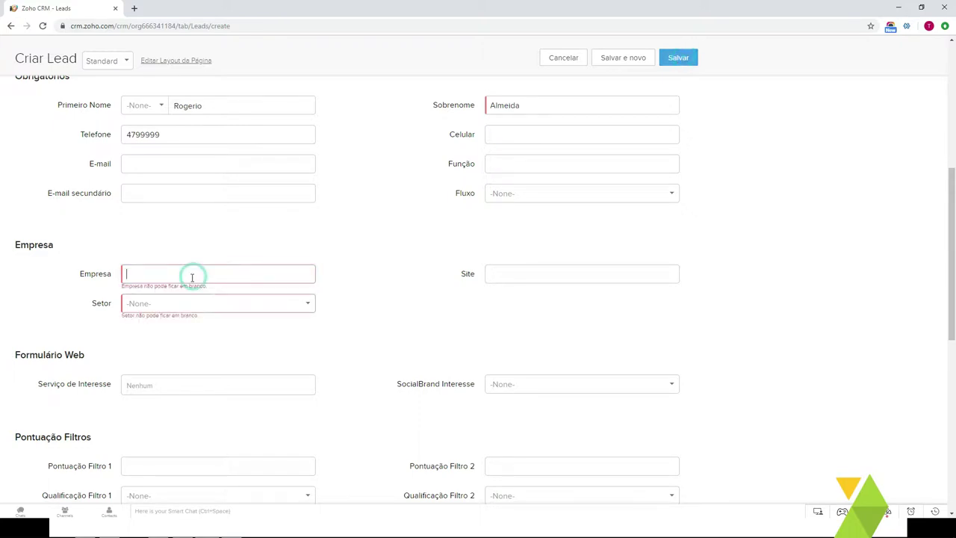
left_click(122, 274)
left_click(180, 302)
left_click(181, 358)
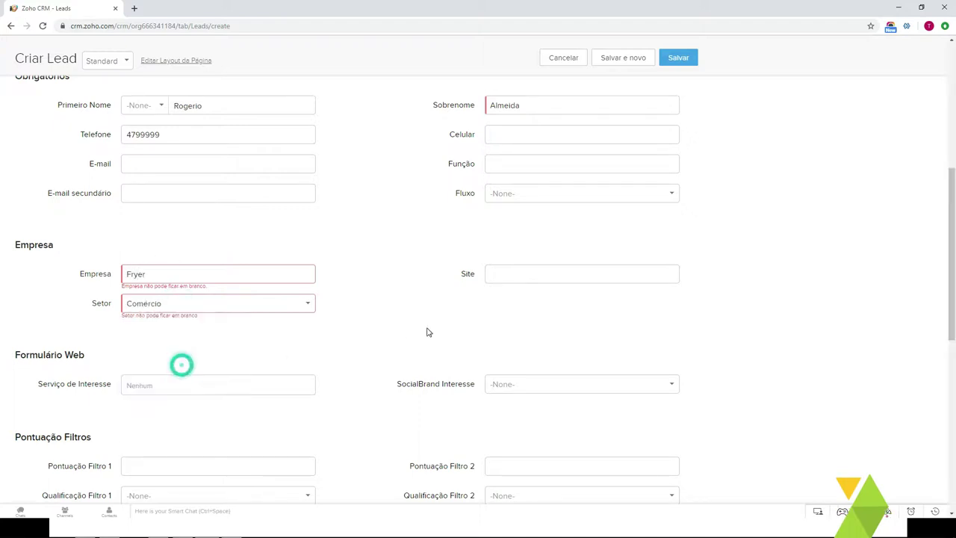
left_click(499, 282)
Step: Set the city (Cidade) in the address information to BC and save the lead
scroll(342, 363, "down", 4)
left_click(565, 301)
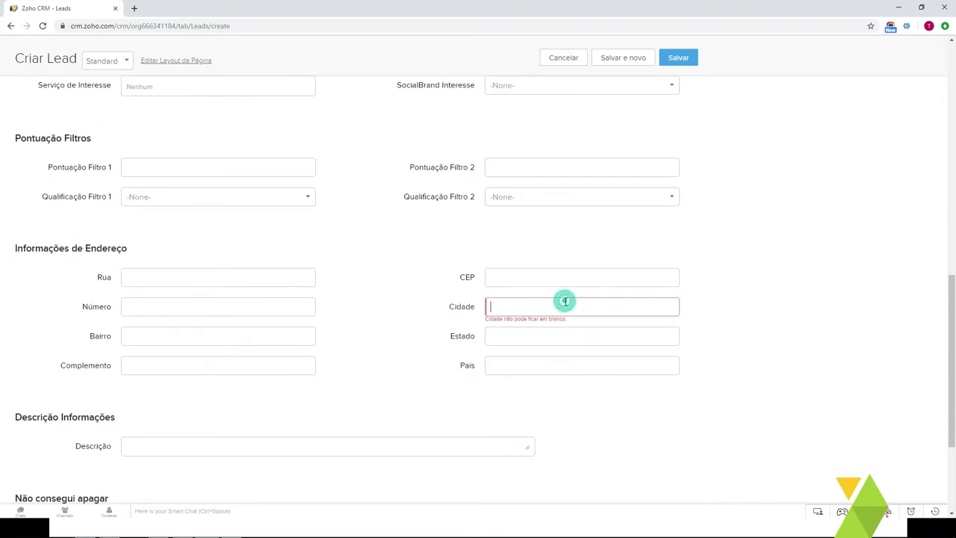
scroll(565, 304, "down", 3)
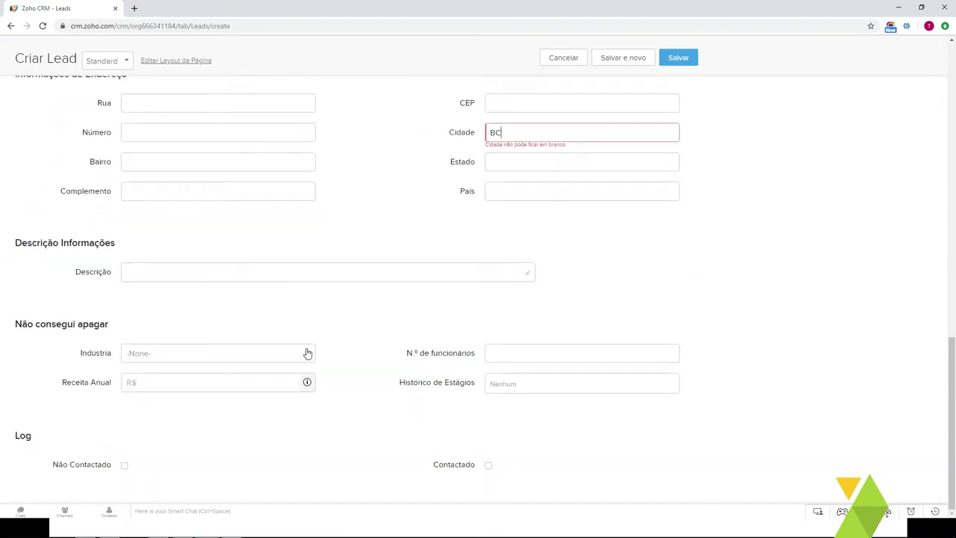
scroll(502, 242, "up", 4)
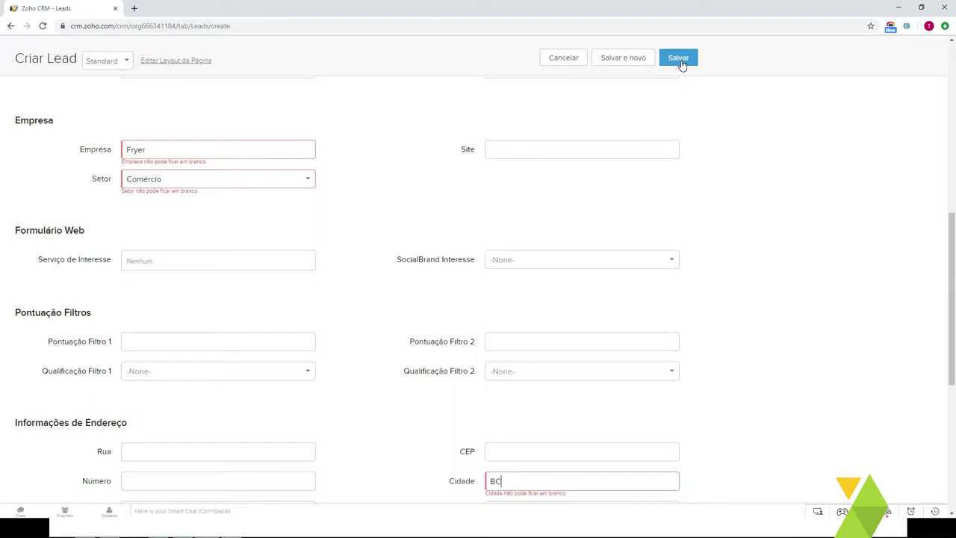
left_click(679, 59)
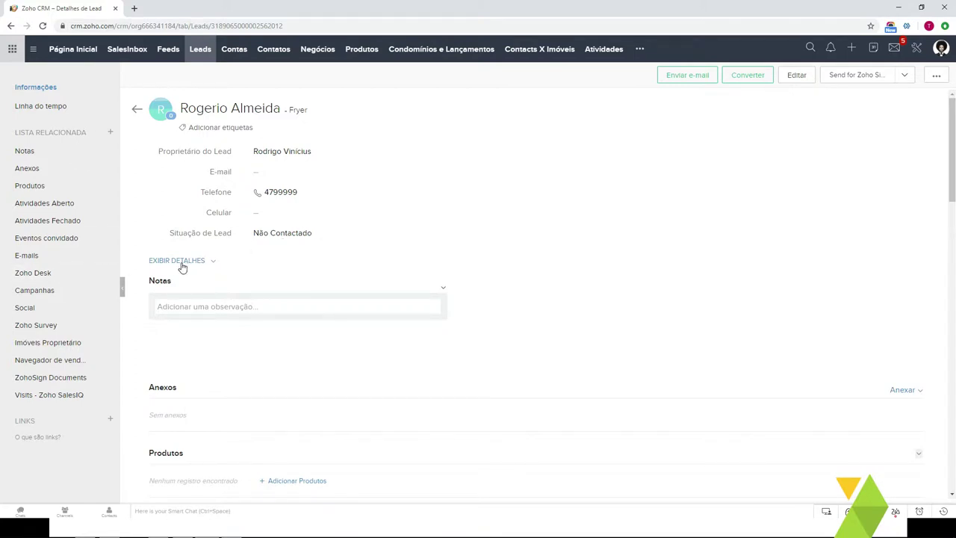
Step: Review the saved lead's full details, collapse them again, and look over its related lists
left_click(206, 262)
scroll(356, 294, "down", 5)
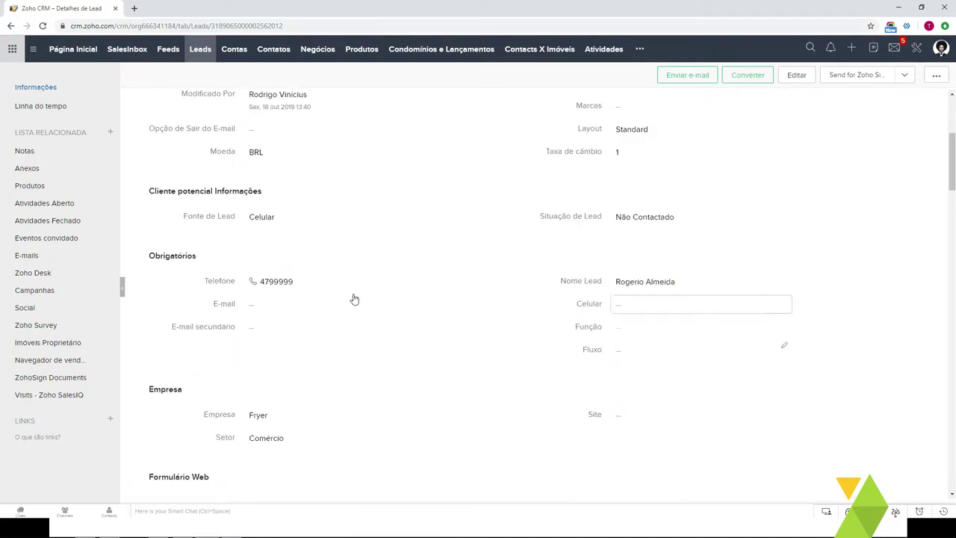
scroll(288, 277, "up", 2)
scroll(289, 374, "up", 4)
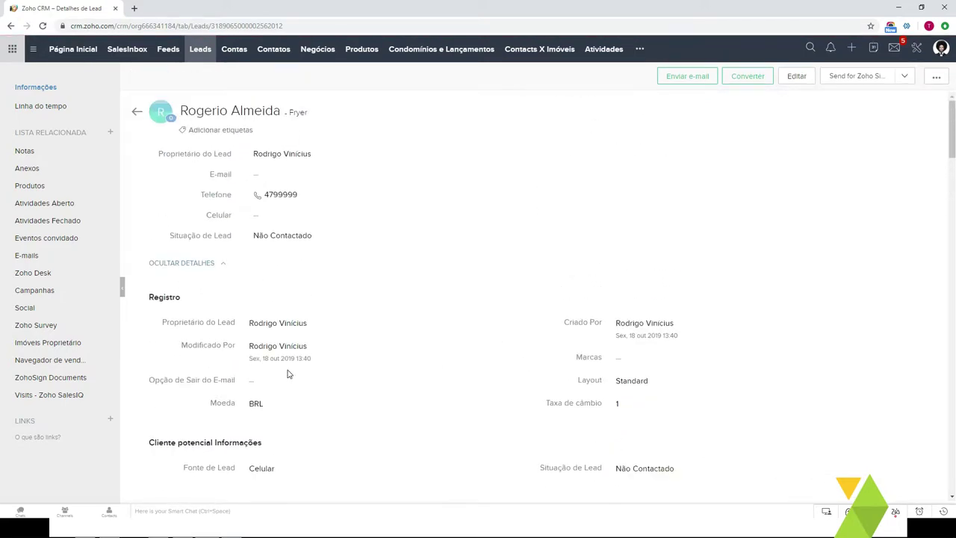
left_click(204, 267)
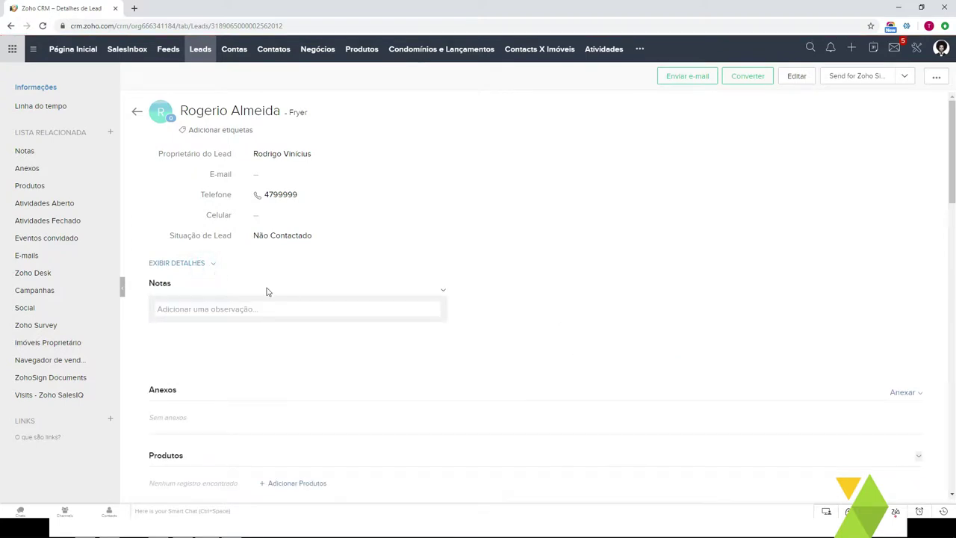
scroll(337, 300, "down", 2)
scroll(336, 309, "down", 1)
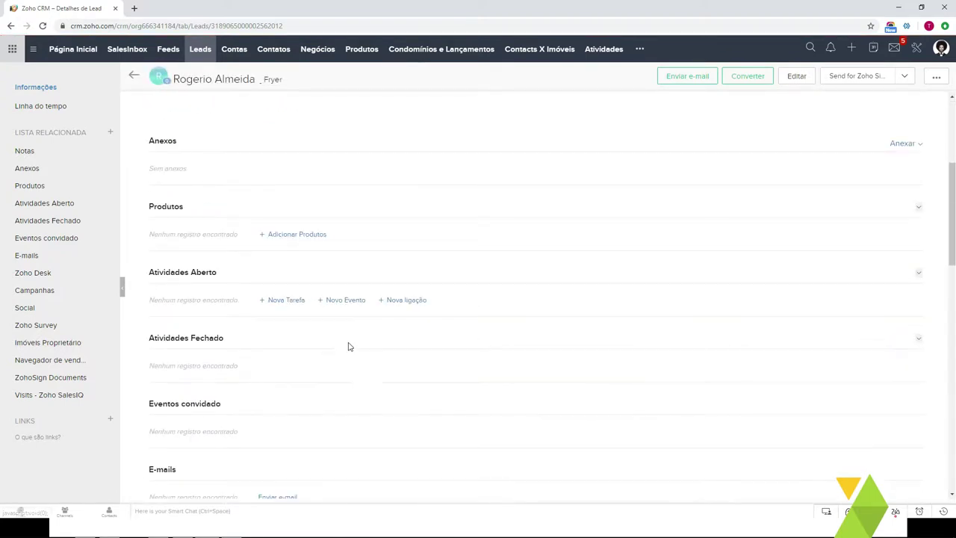
scroll(350, 346, "up", 3)
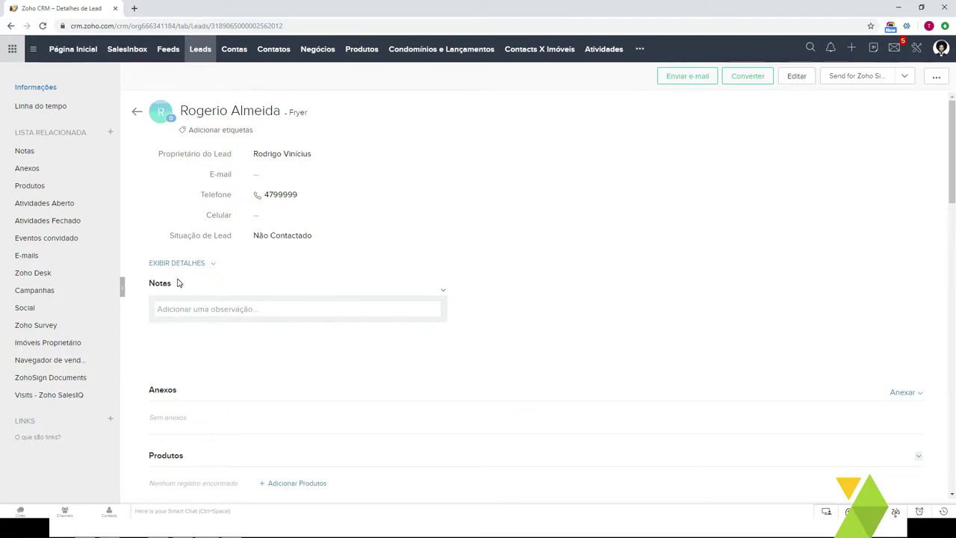
Step: Add and save a note on the lead that mentions the lead owner and reads "Meu lead precisa de uma apresetação"
left_click(197, 309)
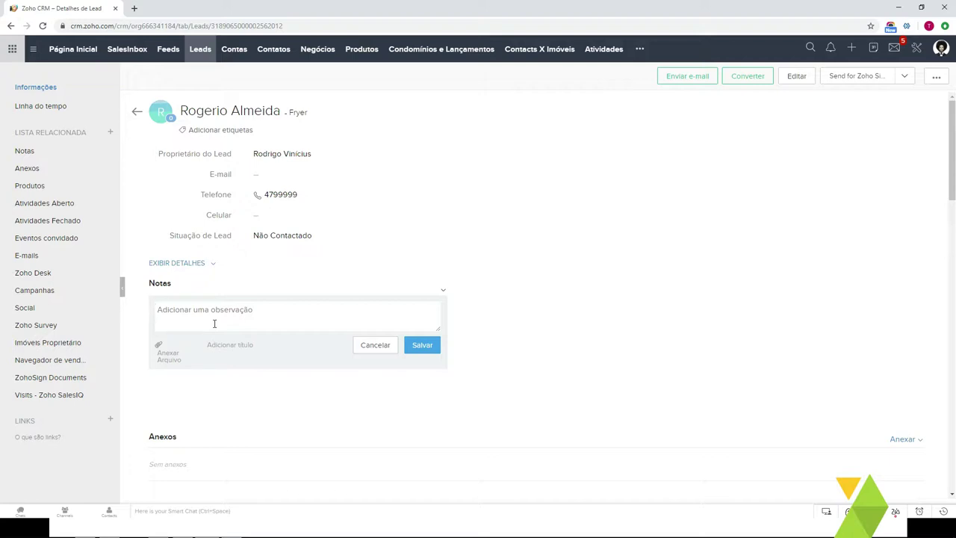
type("@ro")
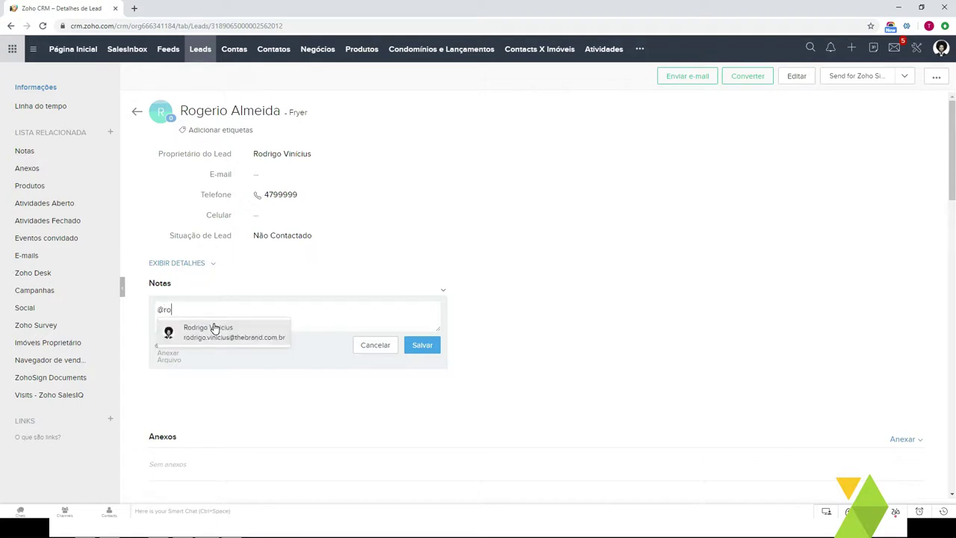
left_click(259, 343)
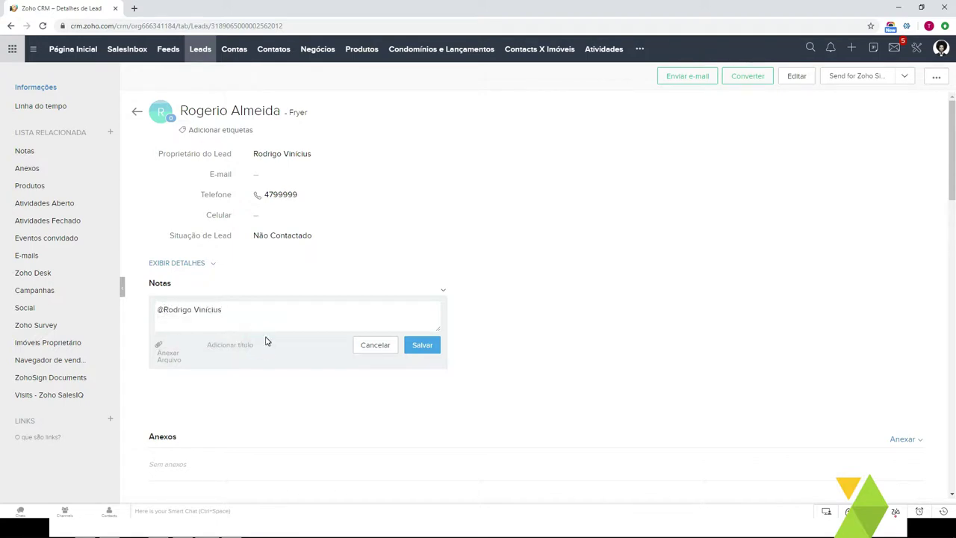
type("Meu lead precisa de uma apre")
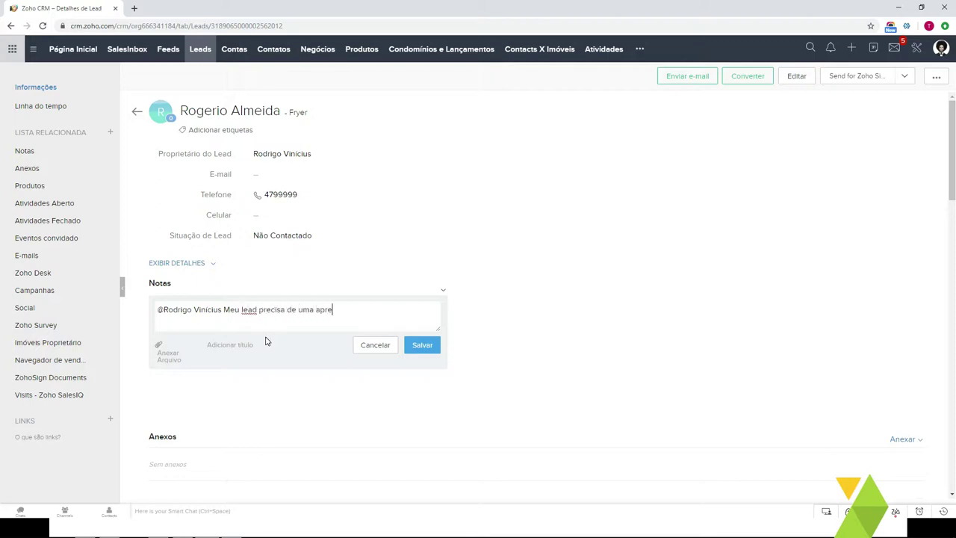
type("estção")
key("Left")
key("Left")
key("Left")
key("Left")
type("ssea")
left_click(422, 345)
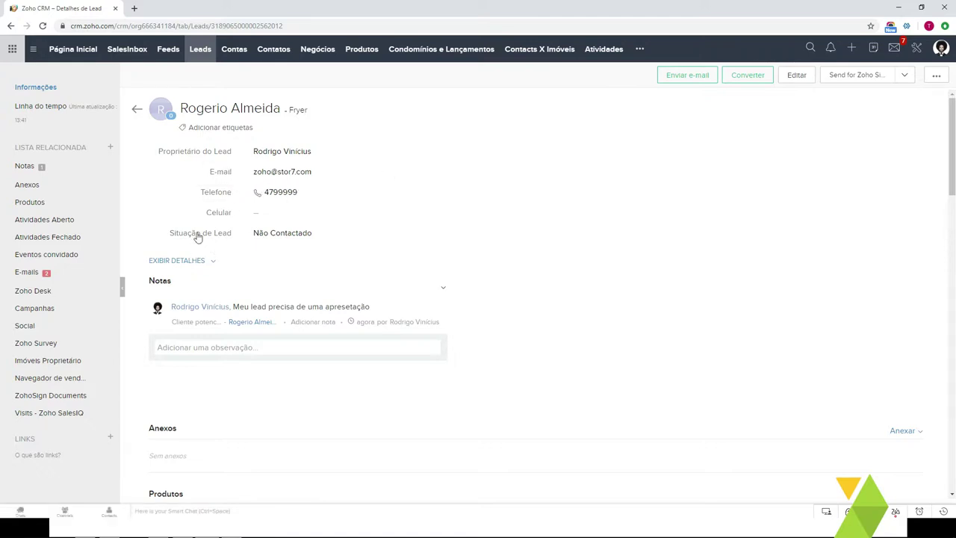
Step: Check the e-mails related to the lead and return to the record's summary
left_click(77, 272)
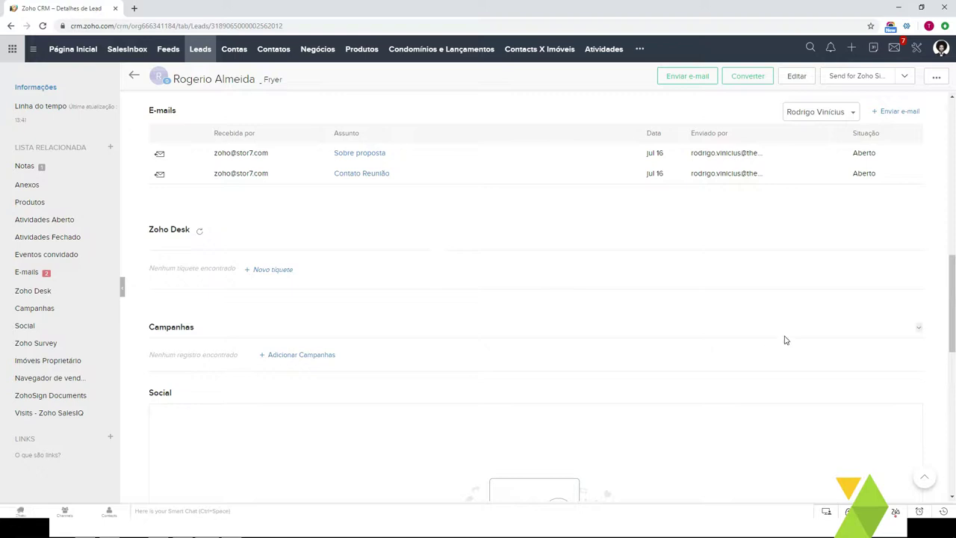
left_click_drag(953, 316, 953, 113)
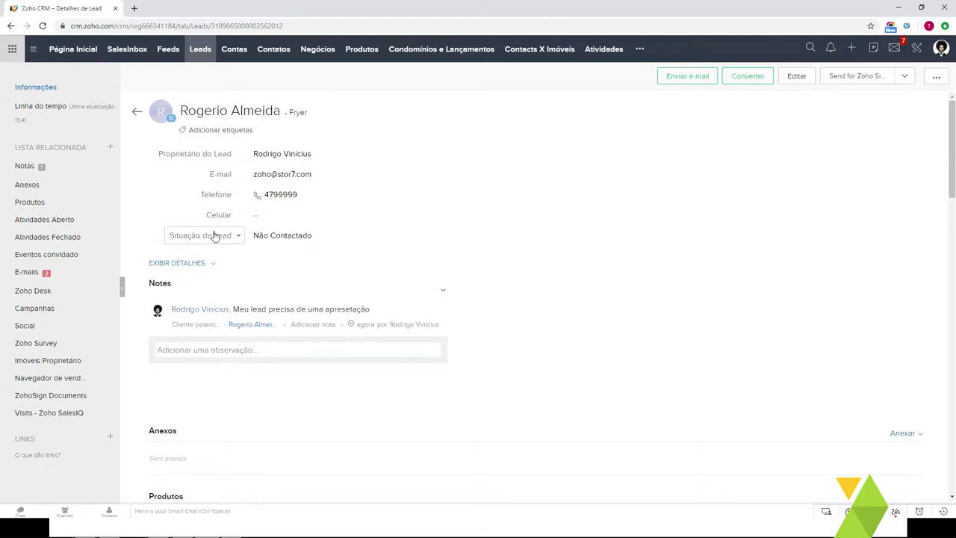
Step: Set the lead's status (Situação de Lead) to Tentativa de Contato and save the field
left_click(295, 235)
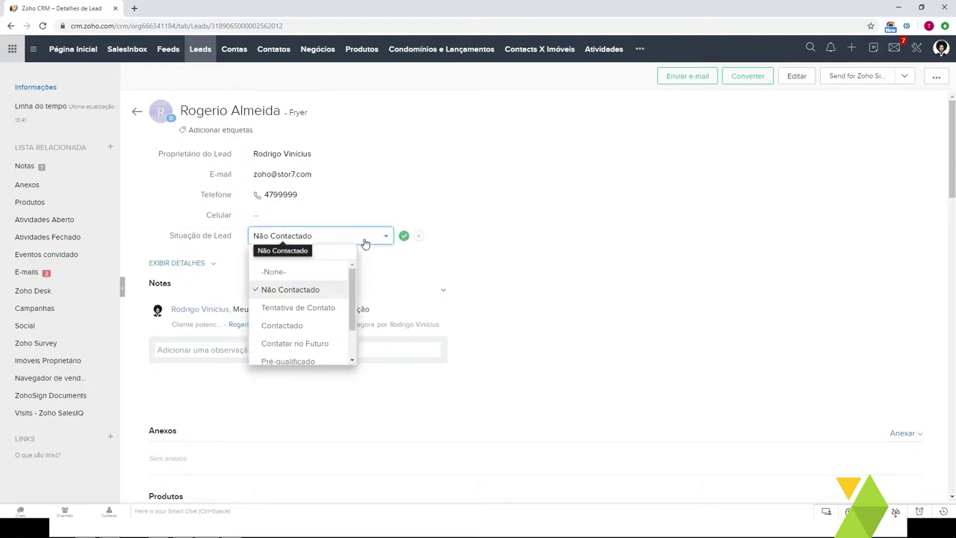
scroll(314, 299, "down", 1)
scroll(311, 280, "up", 1)
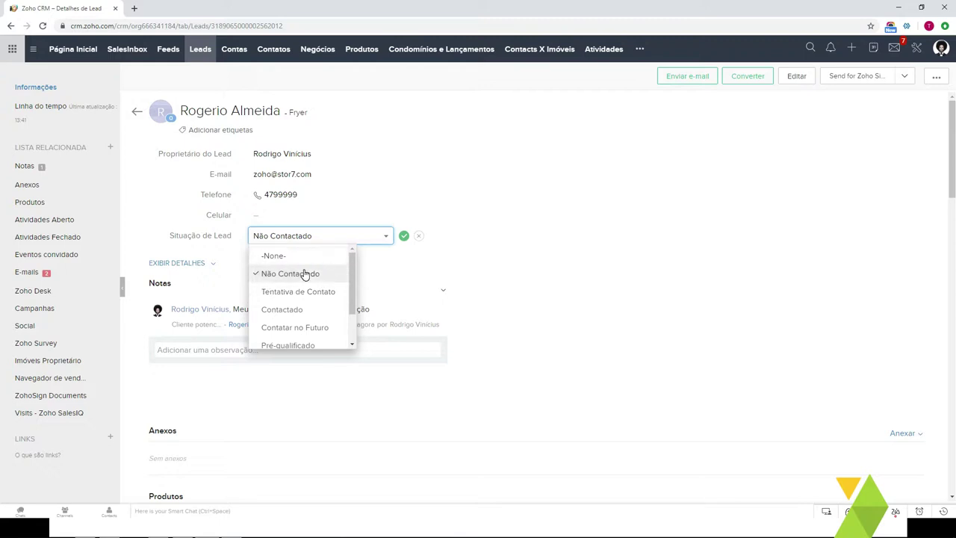
left_click(305, 235)
left_click(318, 237)
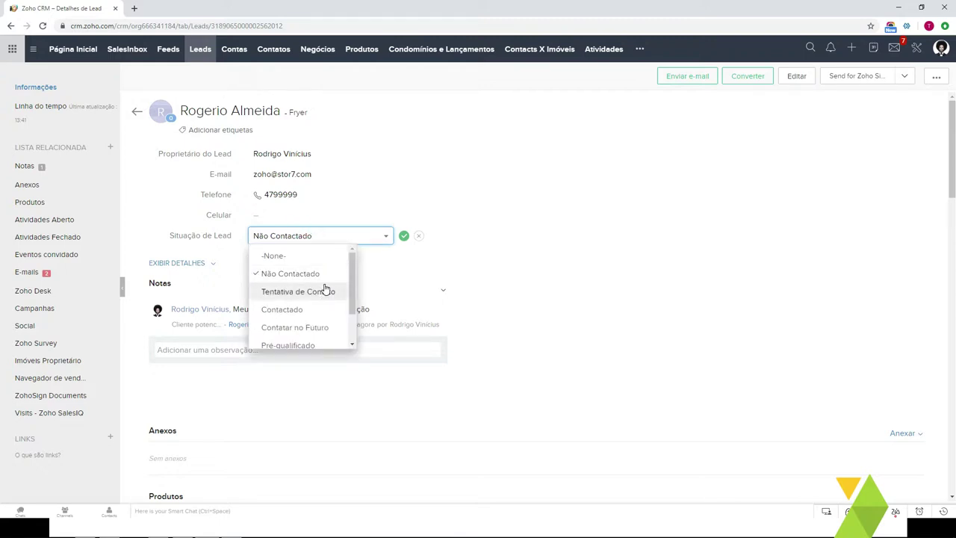
left_click(323, 290)
left_click(404, 236)
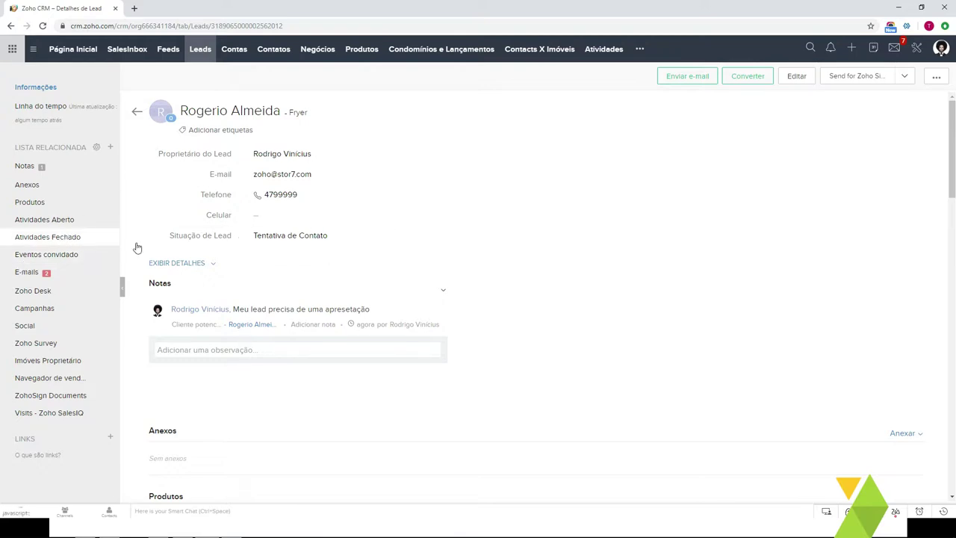
Step: Create a new task under the lead's open activities with subject "Mandar email" and due date 19/10/2019
left_click(72, 218)
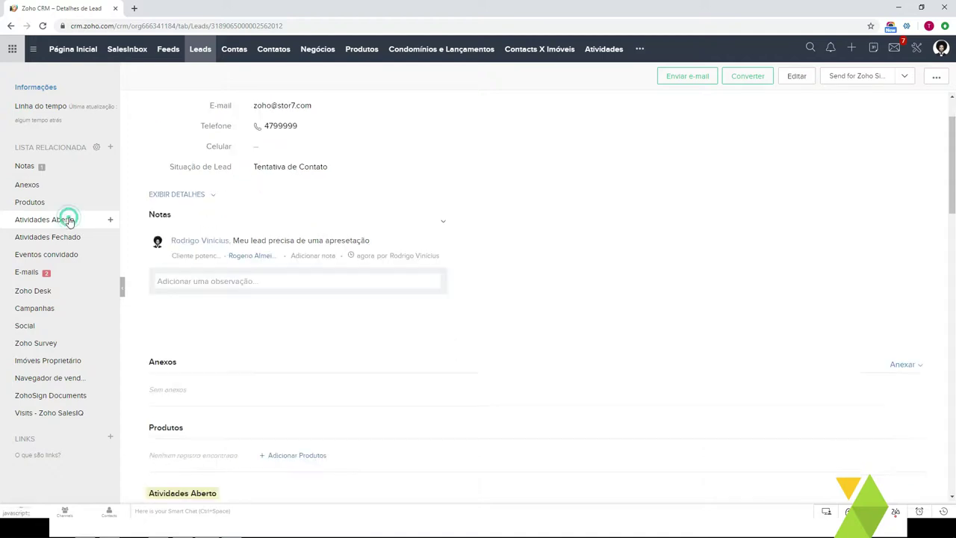
left_click(41, 220)
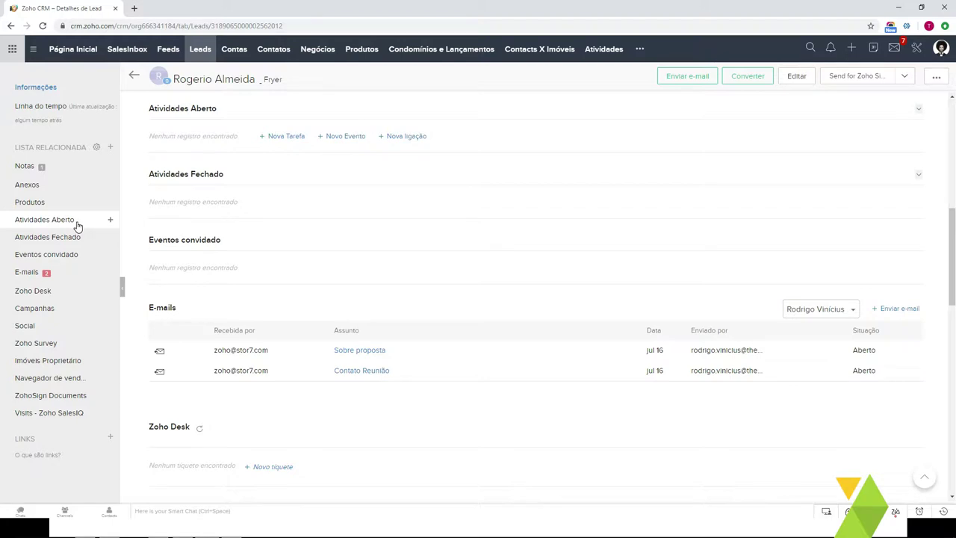
left_click(283, 139)
left_click(447, 91)
left_click(465, 88)
type("Mandar email")
left_click(470, 115)
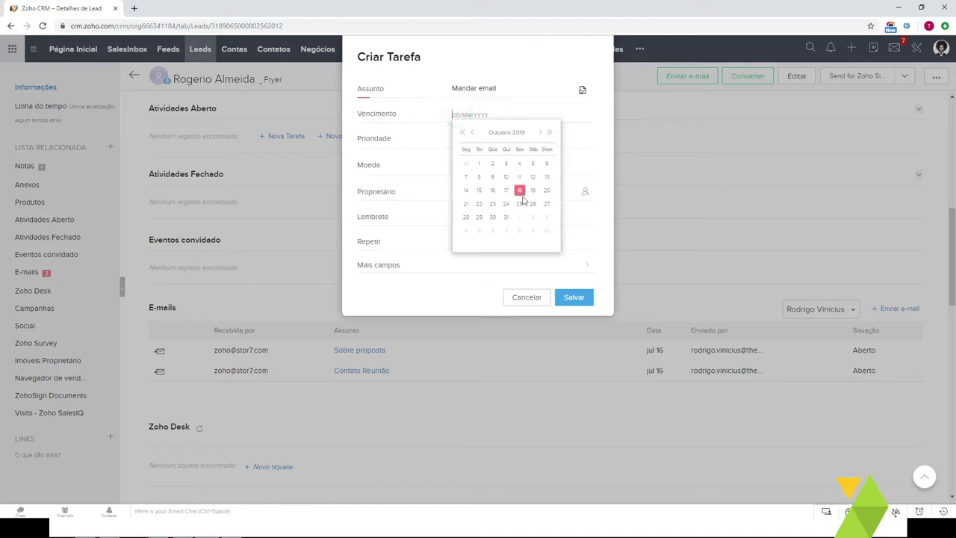
left_click(534, 193)
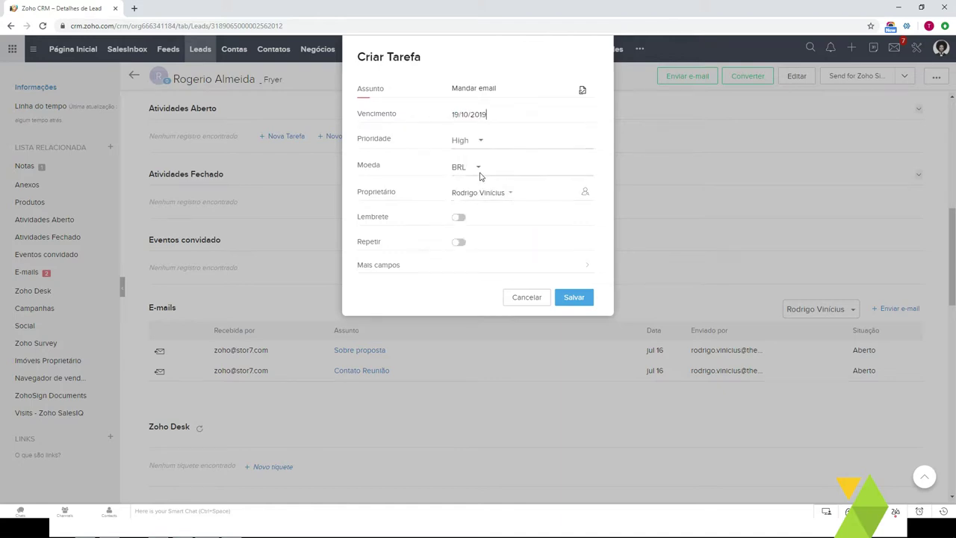
Step: Look at the task's reminder options, leave them without setting a reminder, and save the task
left_click(459, 219)
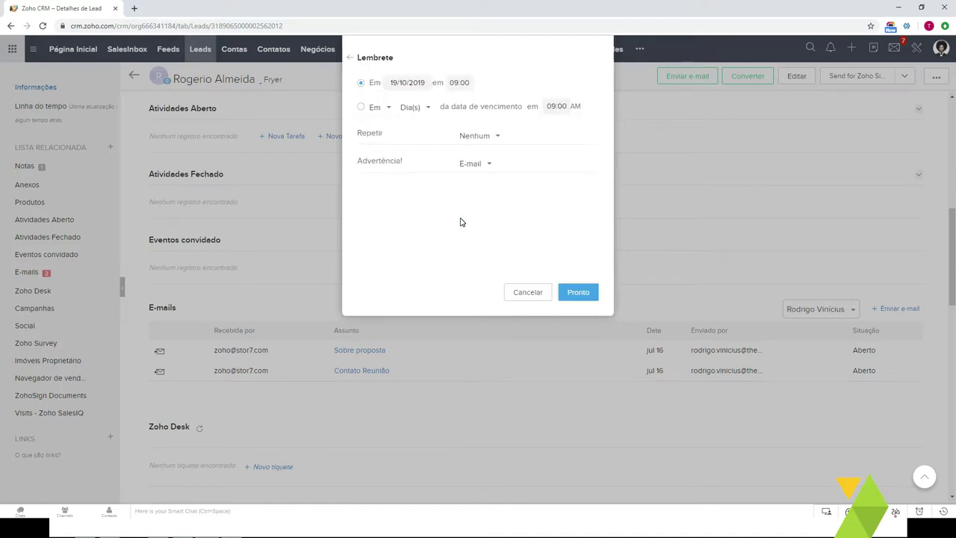
left_click(353, 59)
left_click(573, 302)
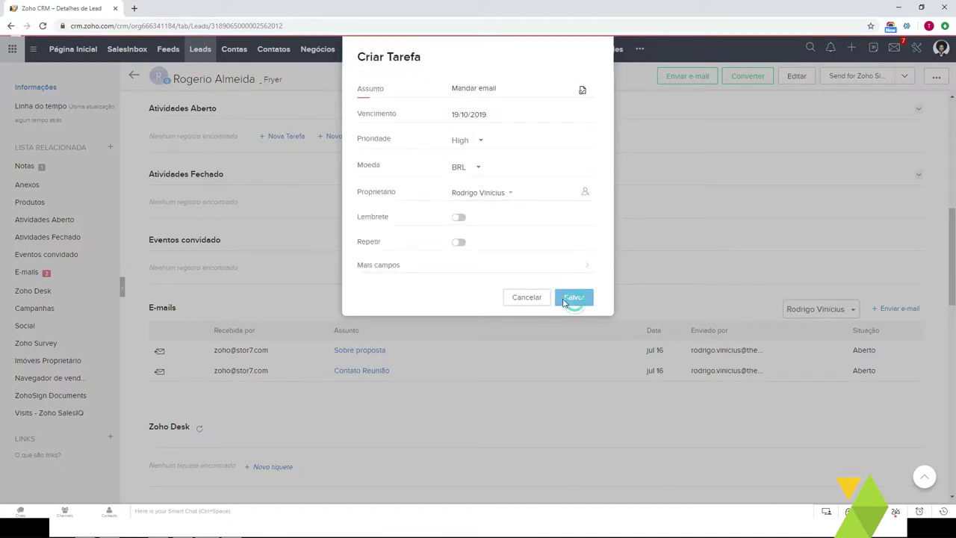
scroll(322, 154, "up", 1)
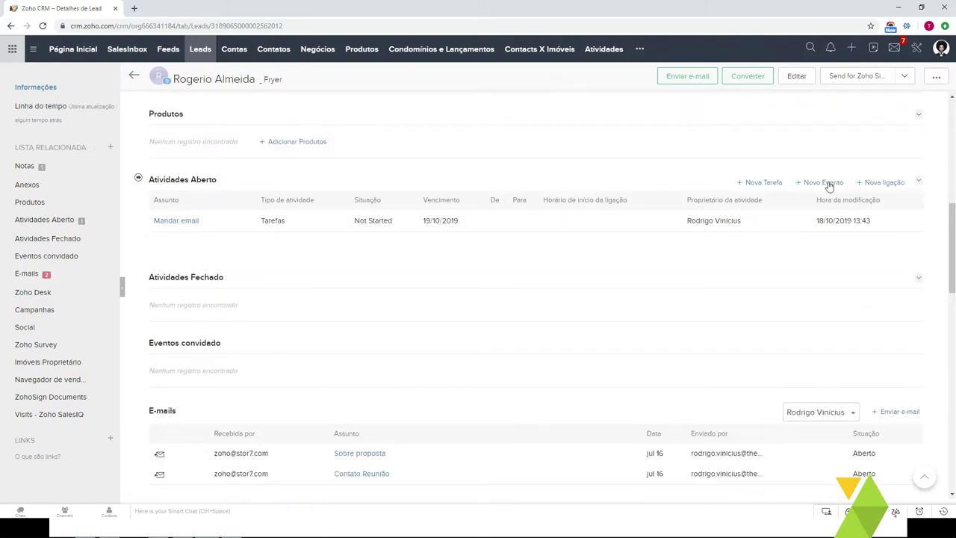
Step: Start a new call activity for the lead with the subject "Ligar diretor"
left_click_drag(845, 186, 808, 188)
left_click(732, 175)
left_click(885, 183)
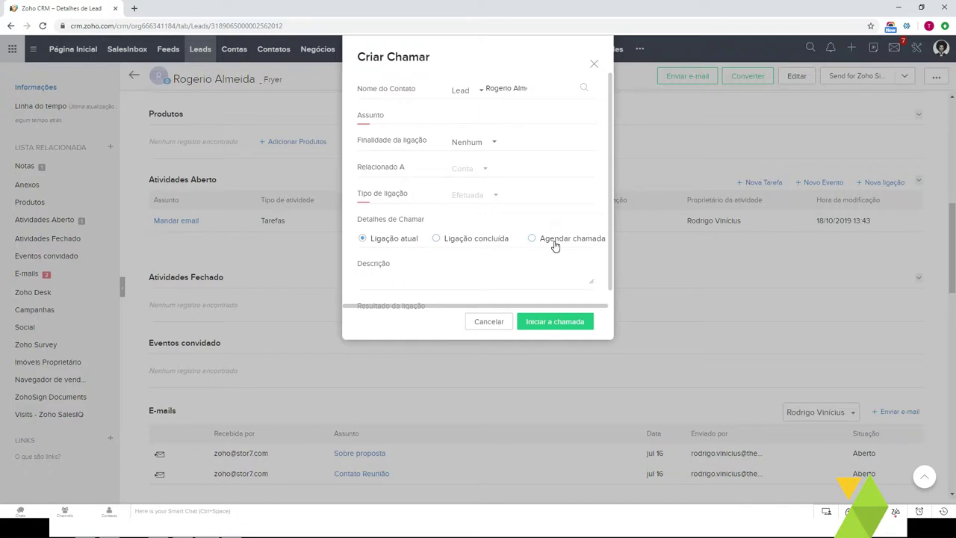
left_click(469, 121)
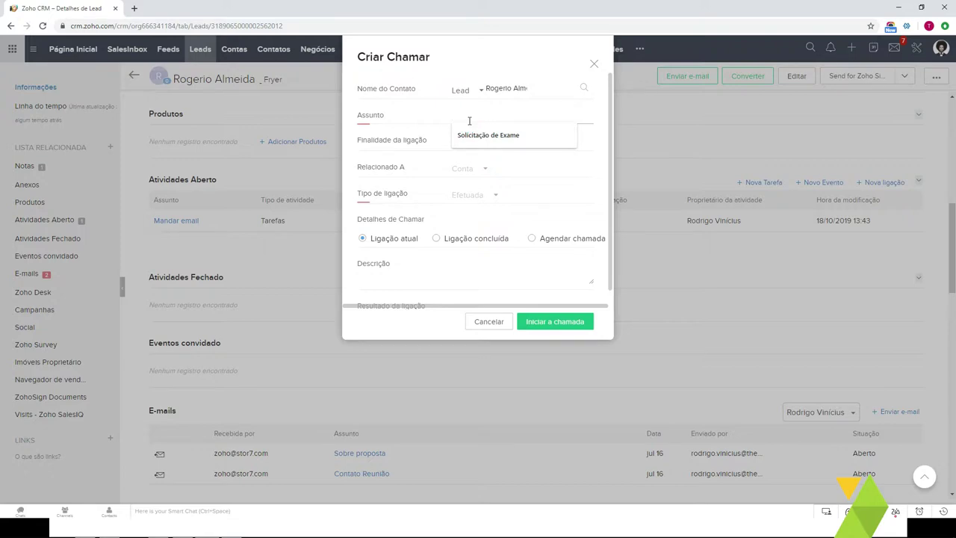
type("Ligar diretor")
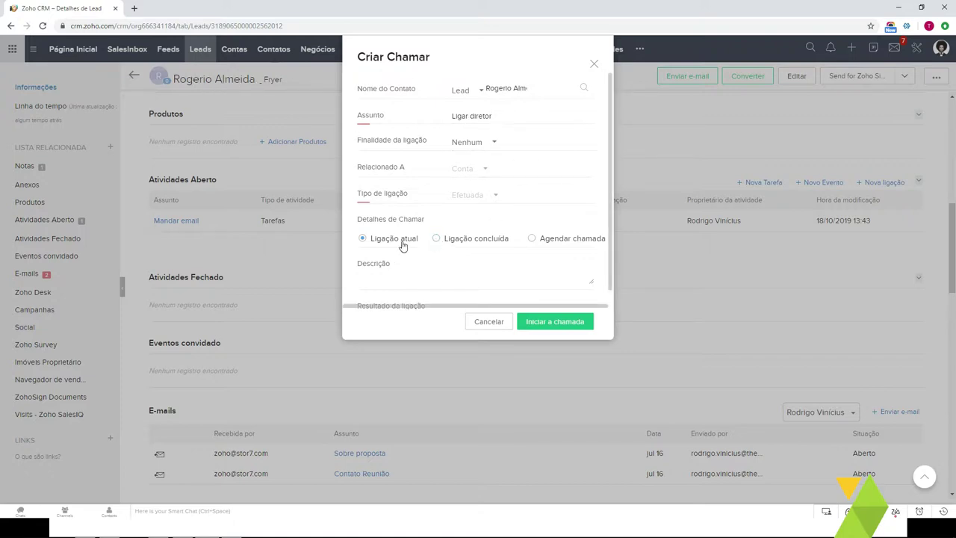
Step: Make it a scheduled call (Agendar chamada) starting on 21/10/2019 at 14:00
scroll(387, 241, "down", 1)
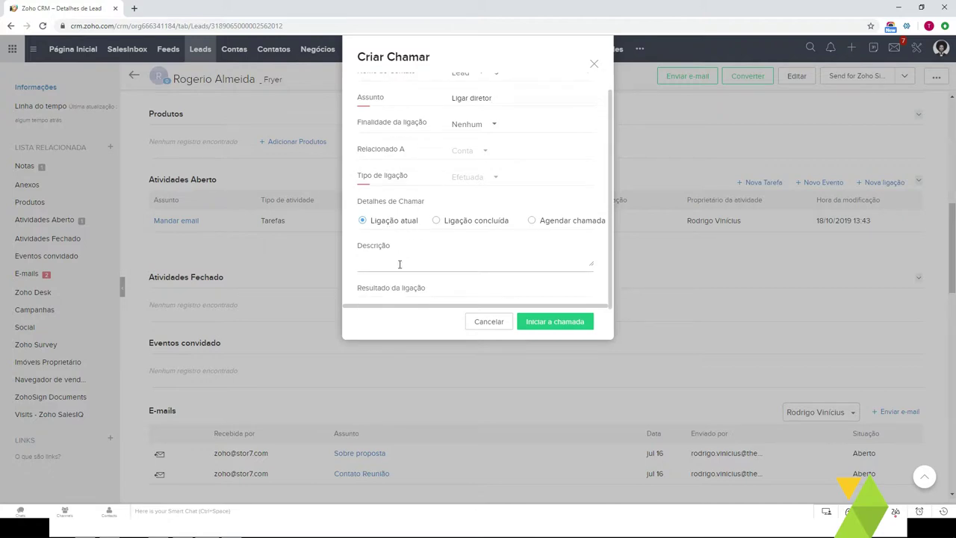
left_click(436, 220)
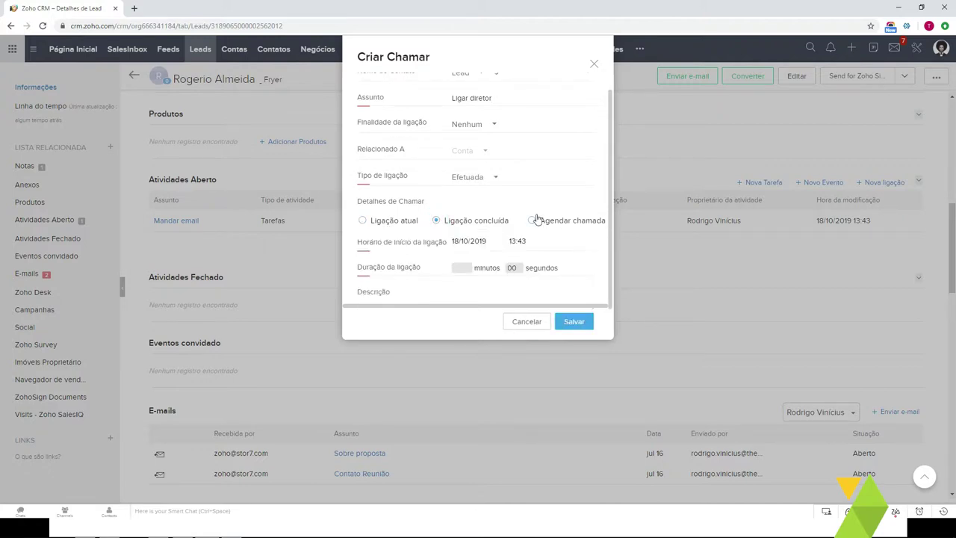
left_click(532, 220)
scroll(487, 235, "down", 1)
left_click(475, 191)
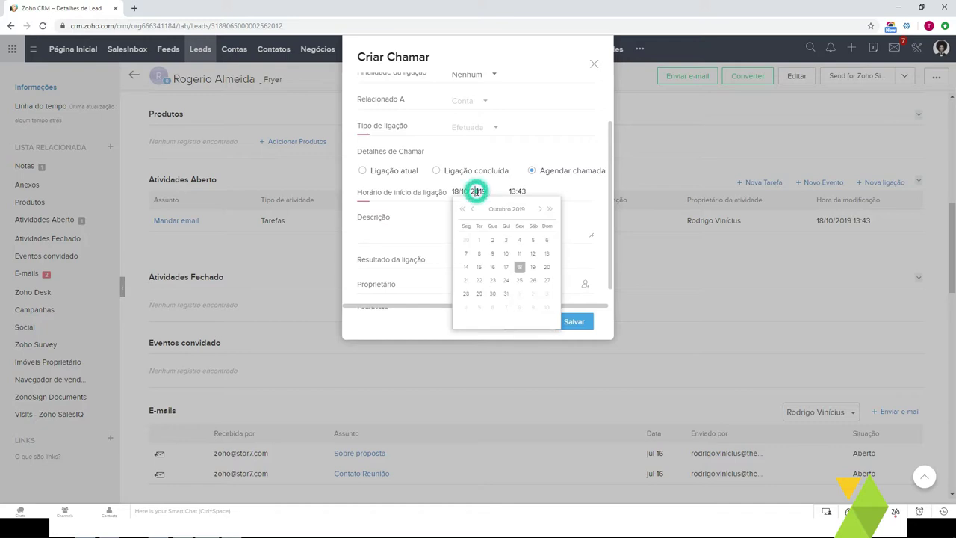
left_click(467, 283)
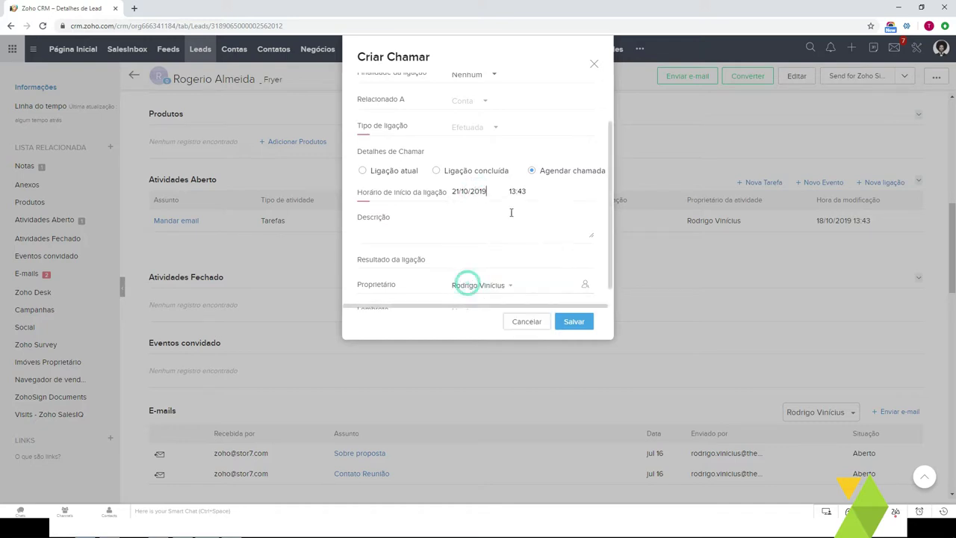
left_click(515, 192)
scroll(516, 238, "down", 8)
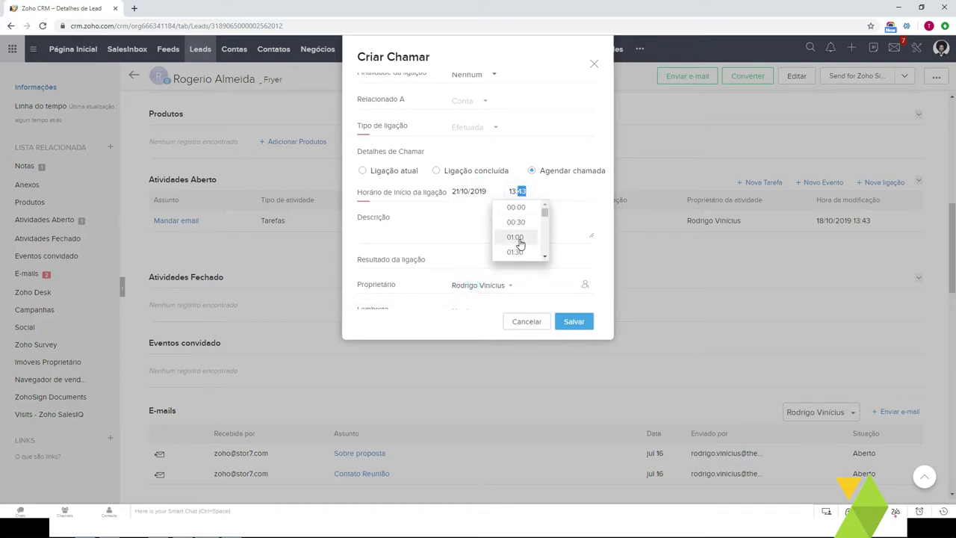
scroll(518, 237, "up", 2)
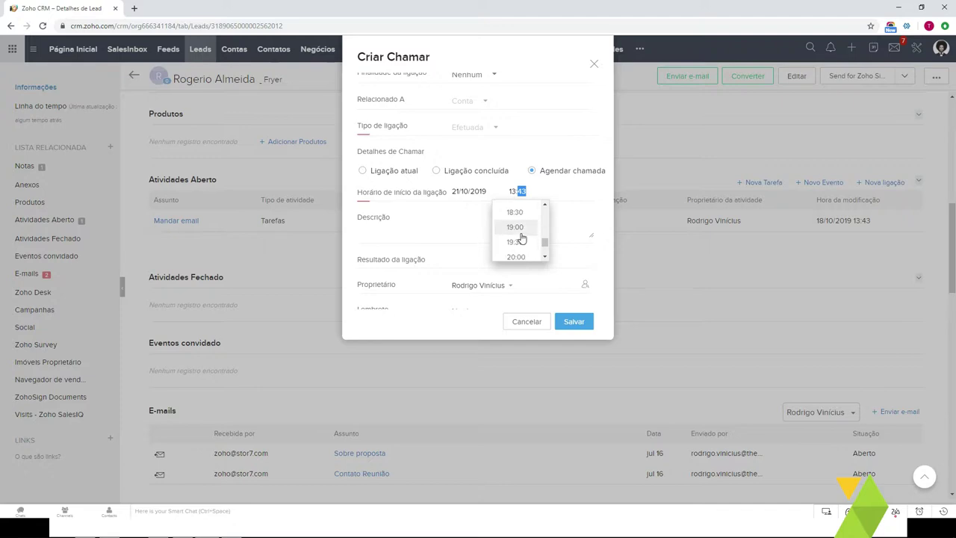
left_click(518, 234)
Step: Set the call's reminder to 5 minutes before (5 minutos antes) and save the call
left_click(465, 235)
scroll(464, 235, "down", 2)
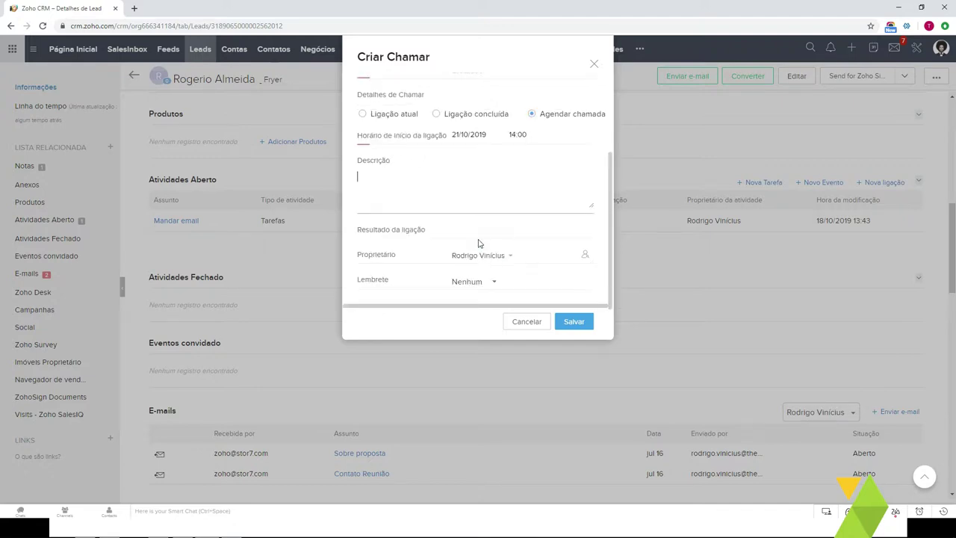
left_click(477, 283)
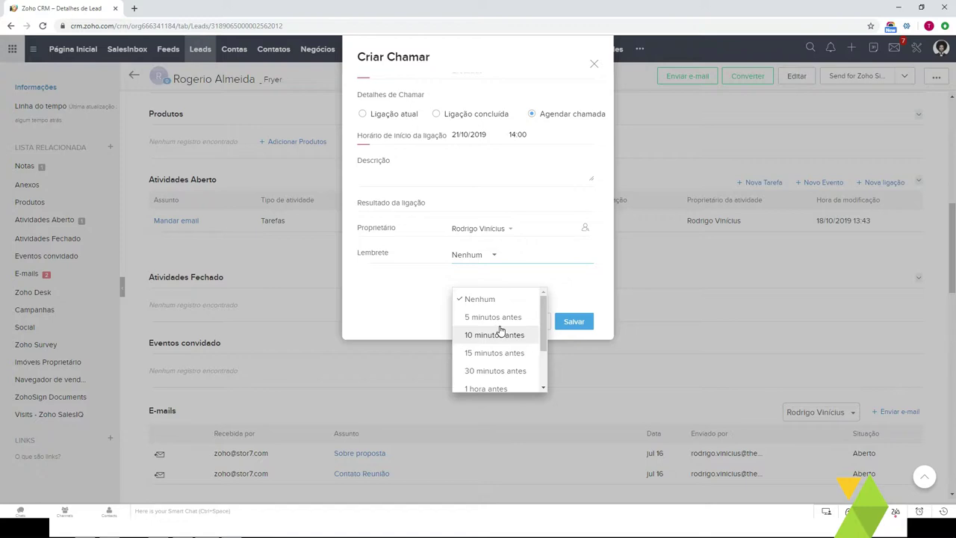
left_click(496, 334)
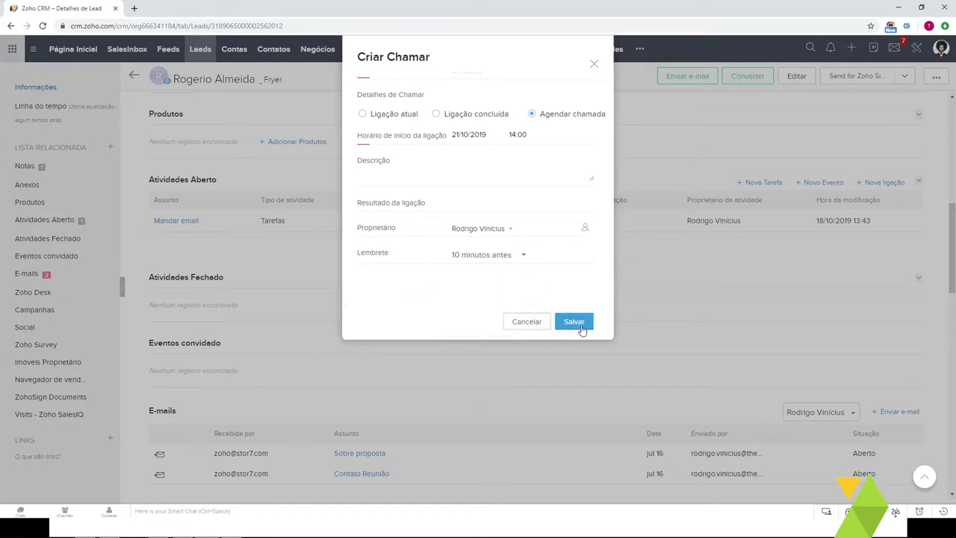
left_click(502, 255)
left_click(494, 292)
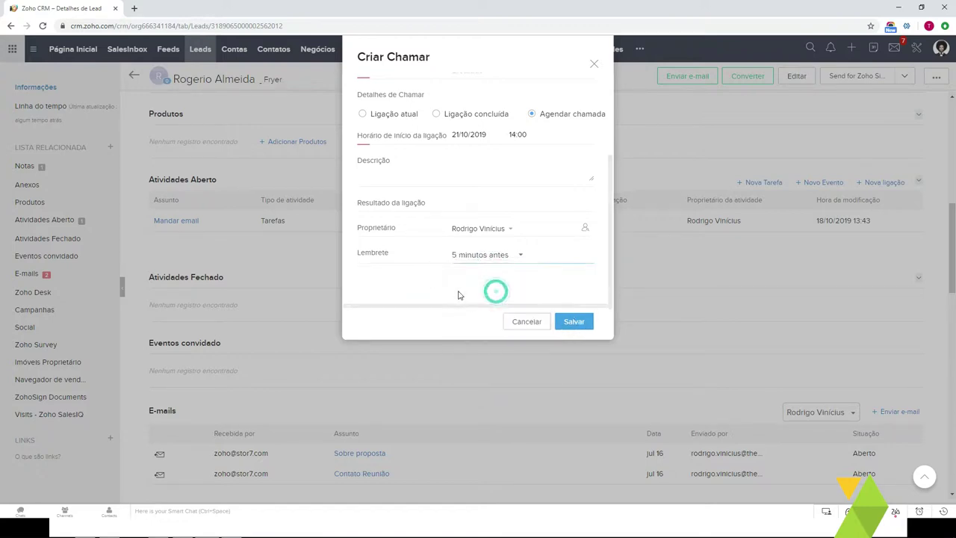
left_click(573, 322)
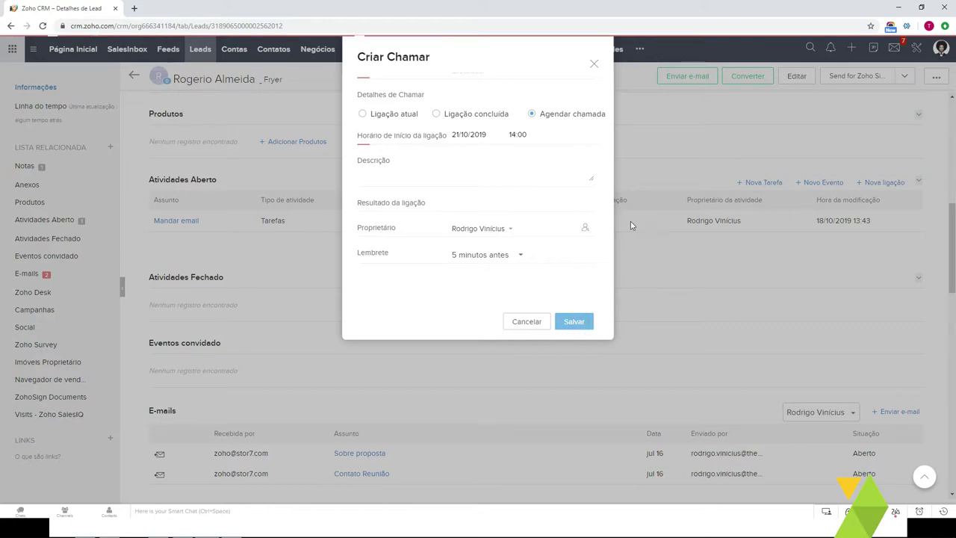
Step: Review the lead's open activities, record summary, company and notes, and advance the slide presentation by one slide
scroll(752, 217, "down", 1)
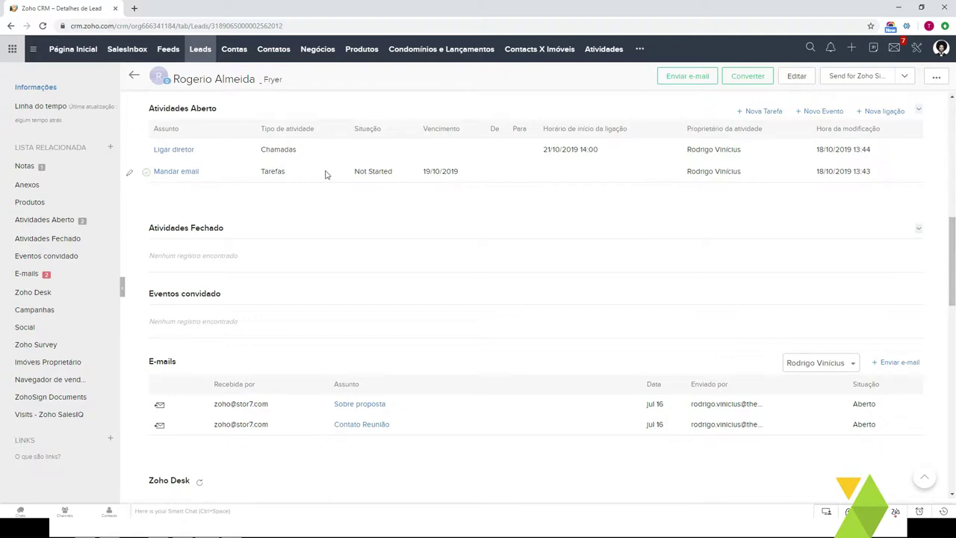
left_click_drag(951, 285, 926, 128)
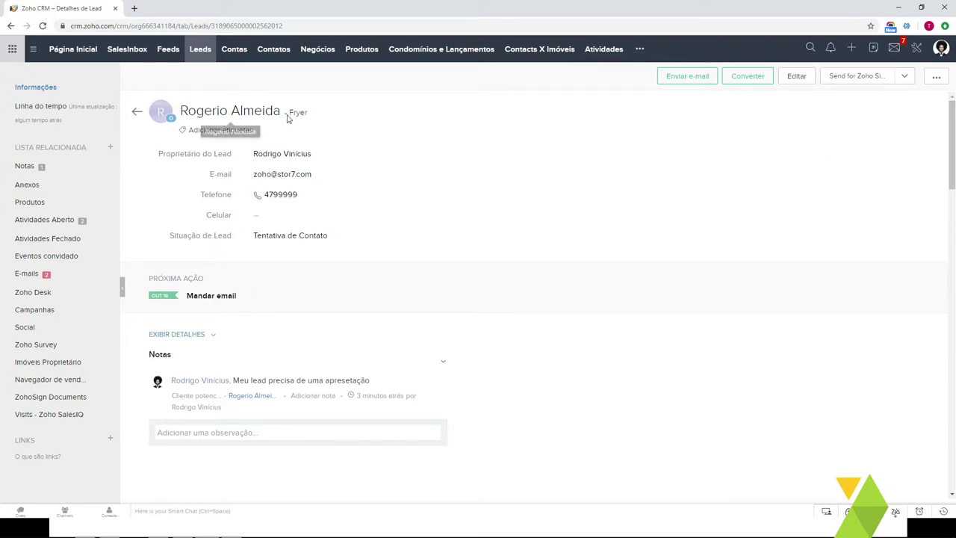
left_click_drag(290, 113, 313, 112)
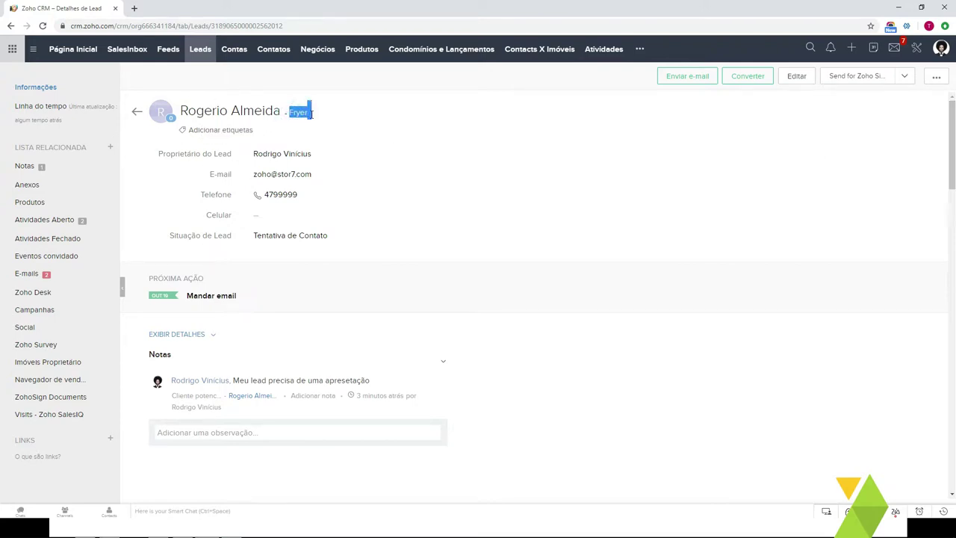
left_click(138, 182)
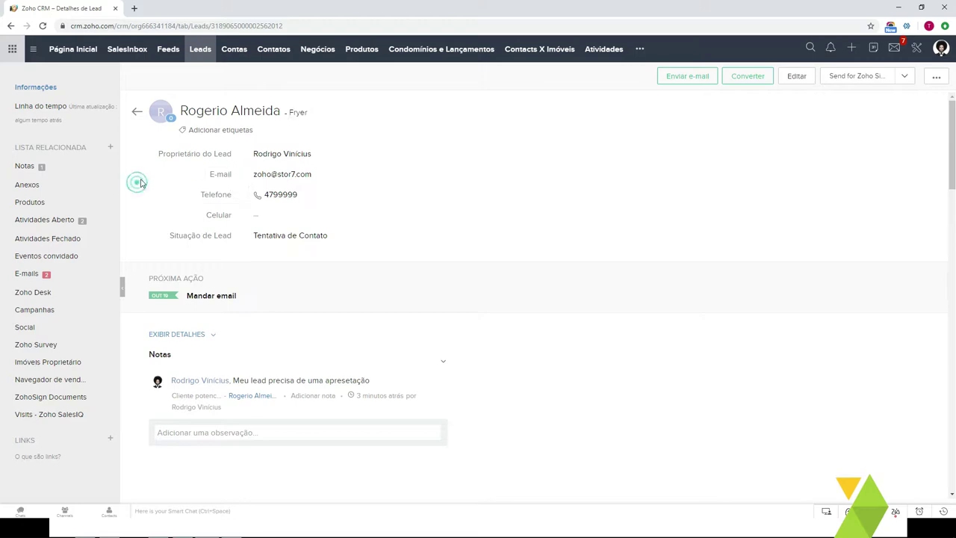
left_click(58, 165)
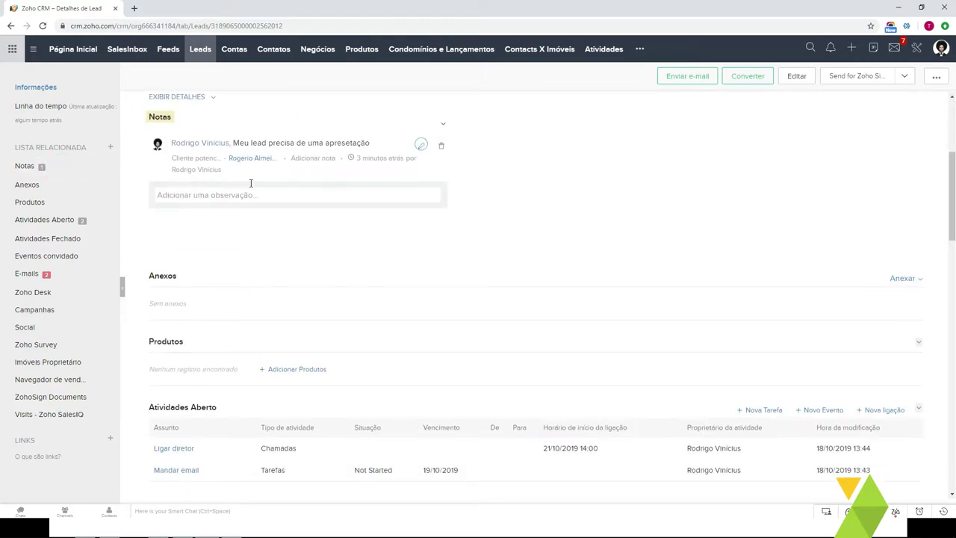
scroll(251, 183, "up", 3)
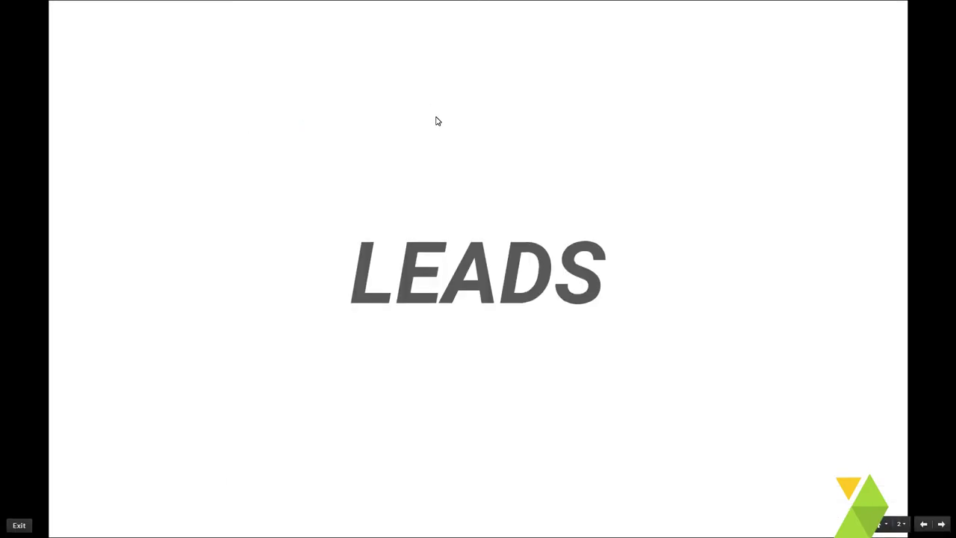
key("Right")
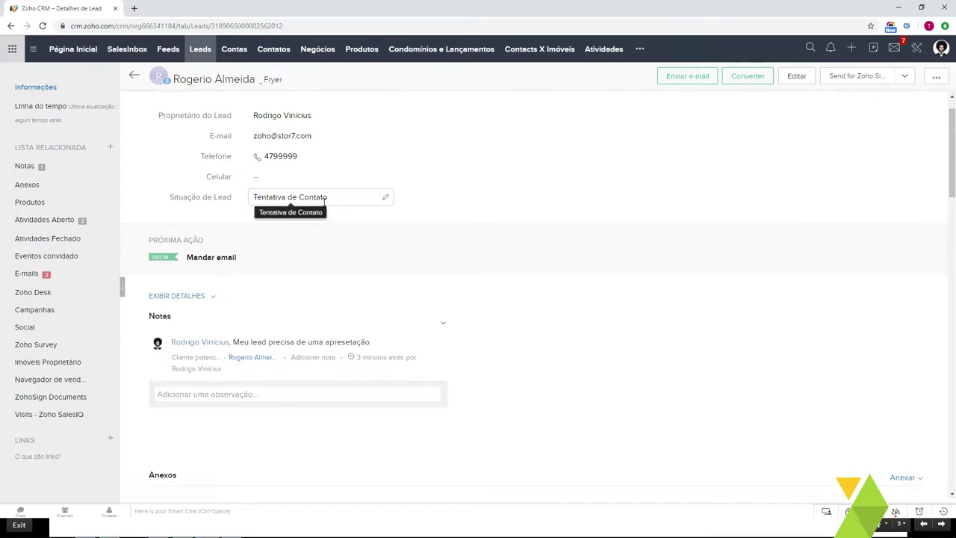
Step: Change the lead's status (Situação de Lead) to Pré-qualificado and save the field
left_click(386, 200)
scroll(306, 295, "down", 2)
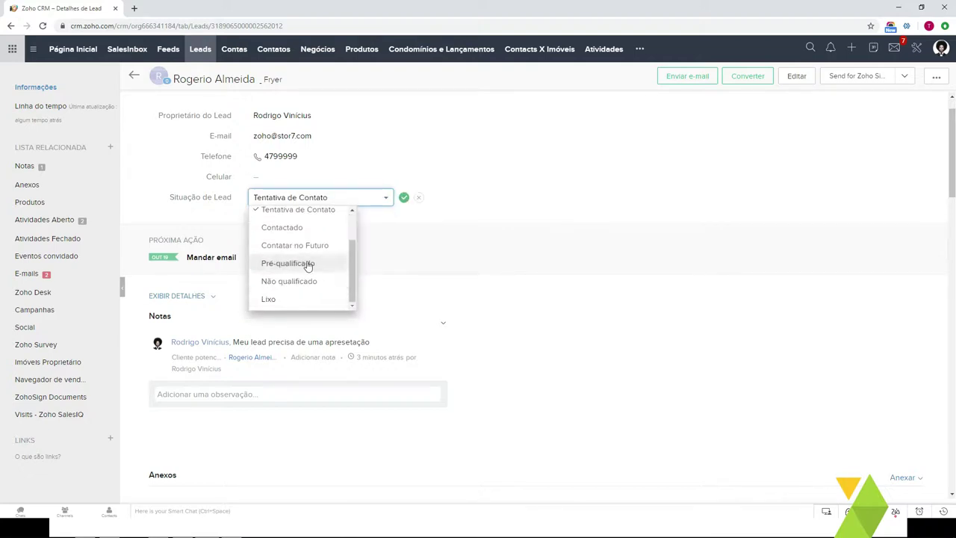
left_click(307, 266)
left_click(403, 198)
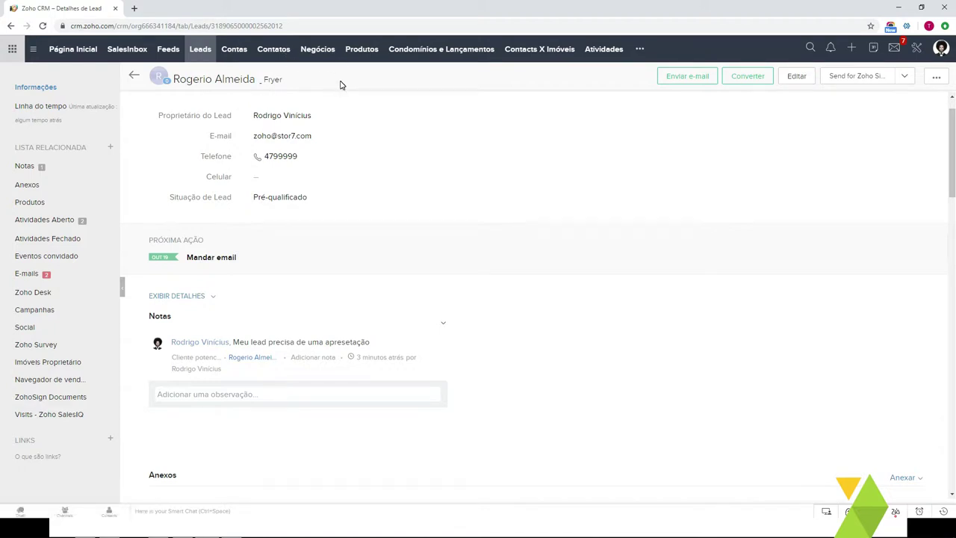
Step: Switch to the slide presentation and advance to the next slide
key("alt+Tab")
key("Right")
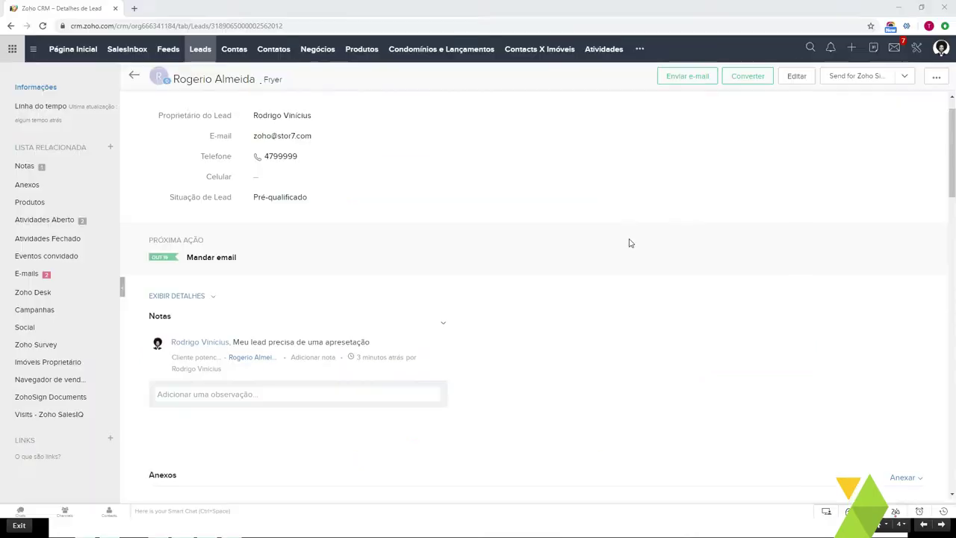
Step: Switch back to Zoho CRM, start converting the lead and enable creating a new deal (Negócio) for the account
key("alt+Tab")
left_click(756, 77)
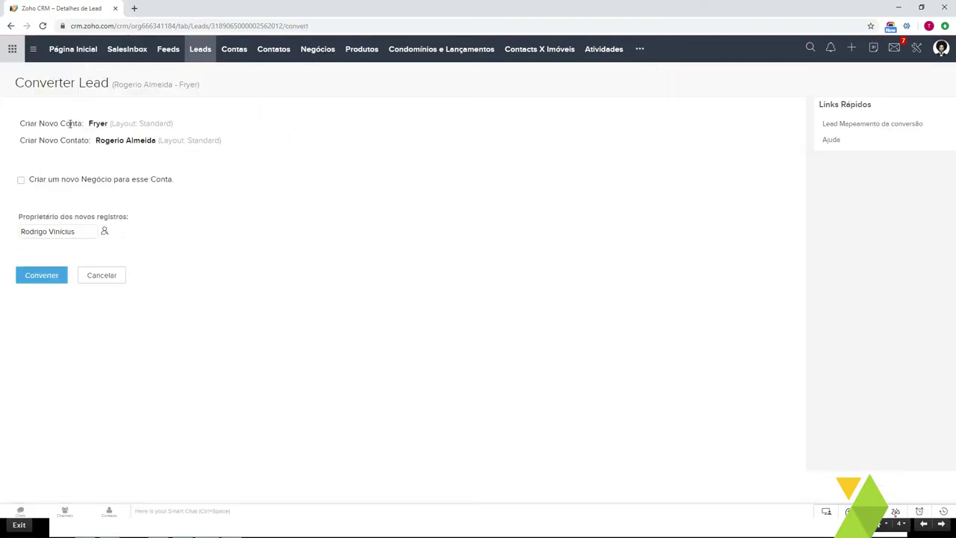
left_click(22, 182)
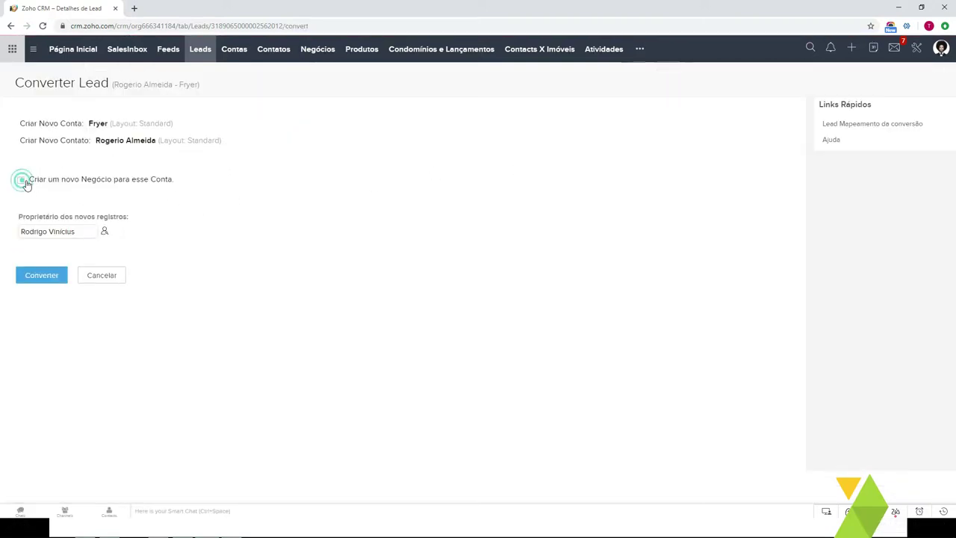
double_click(96, 179)
left_click(155, 179)
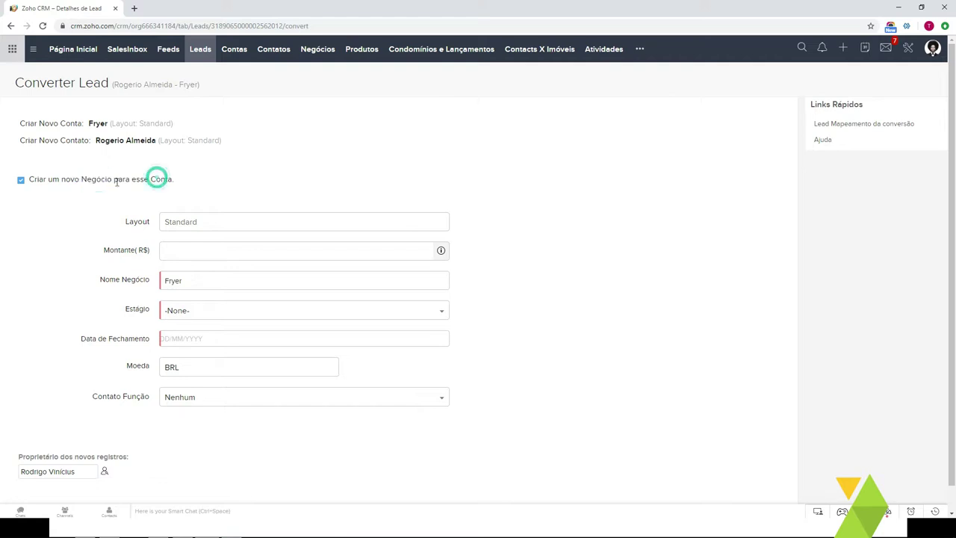
Step: Set the new deal's amount (Montante) to 90000 and its name to Fryer - Implementção
left_click(207, 249)
left_click(207, 249)
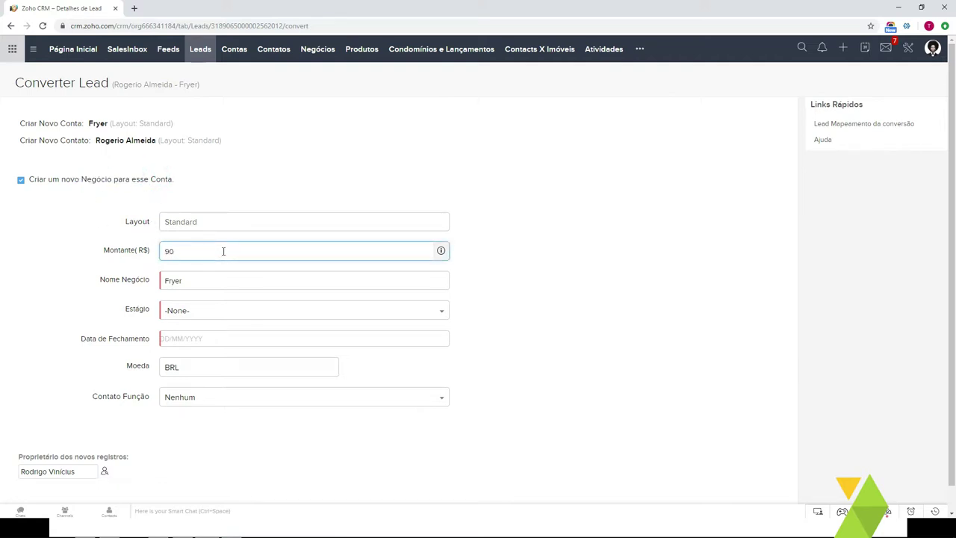
left_click(191, 281)
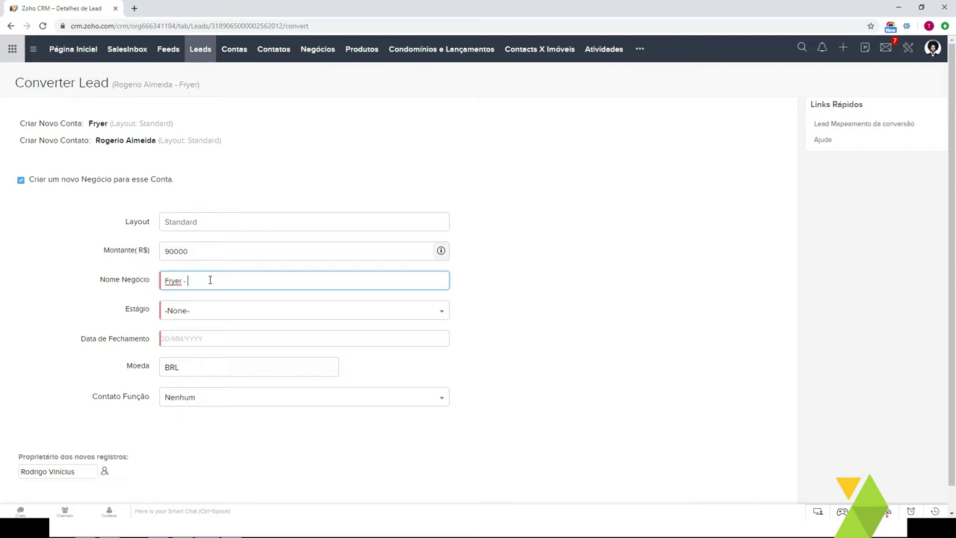
triple_click(210, 279)
left_click(210, 279)
type("Imp")
key("BackSpace")
Step: Set the new deal's stage (Estágio) to Qualificação
left_click(209, 310)
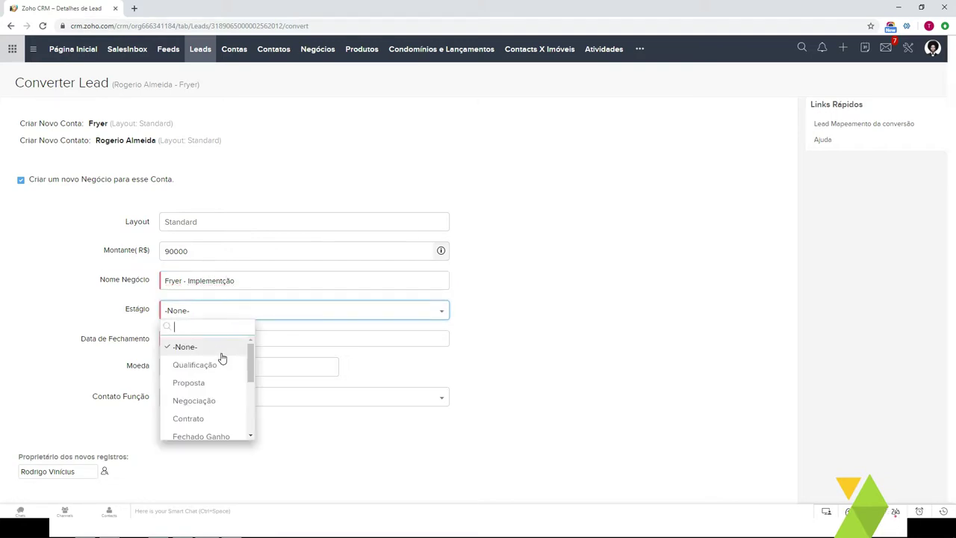
left_click_drag(251, 371, 203, 364)
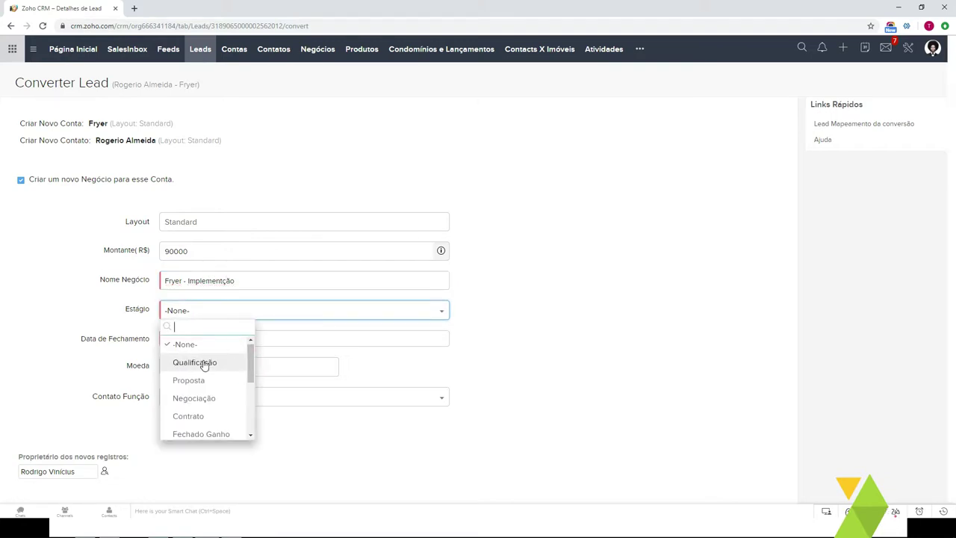
left_click(204, 364)
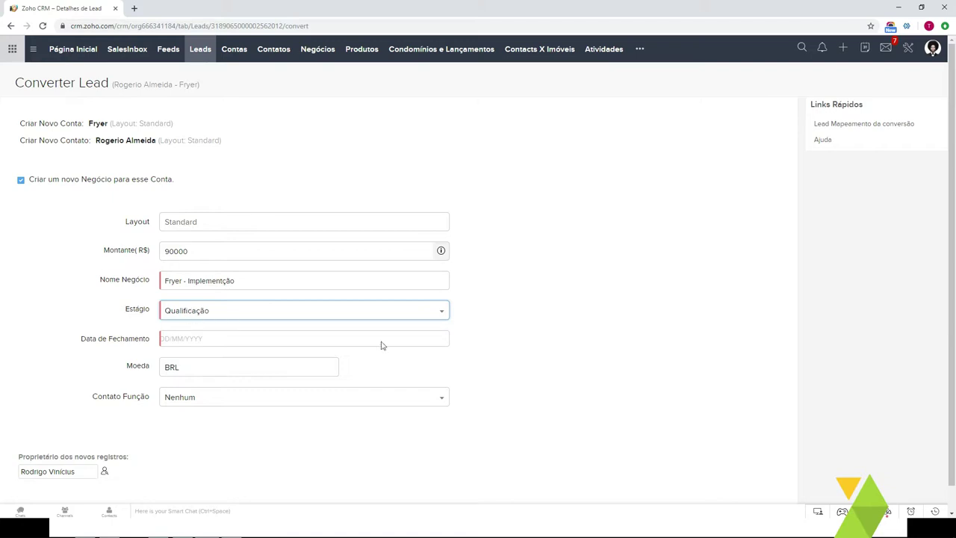
Step: Compare the account, contact and deal listed in the lead conversion form with the Fluxo do CRM slide
key("alt+Tab")
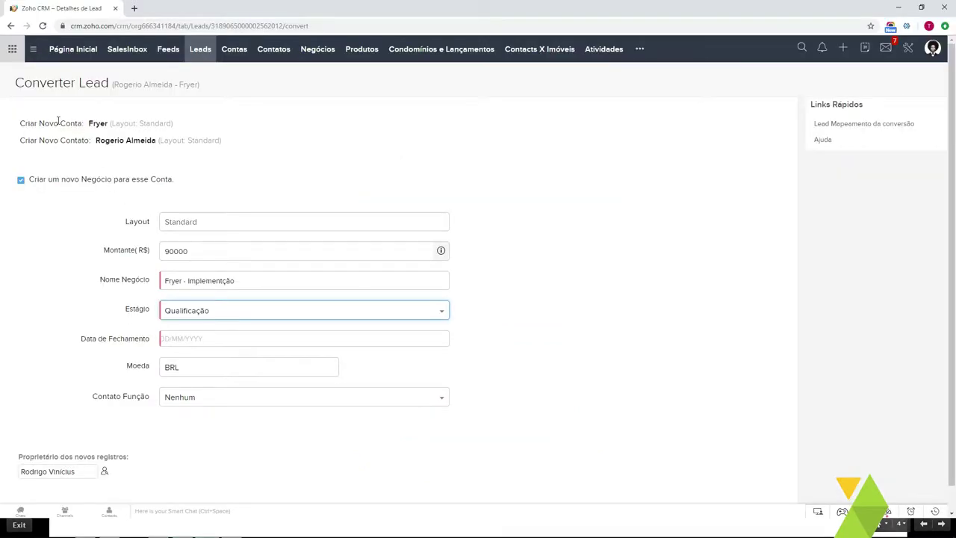
left_click_drag(58, 121, 109, 124)
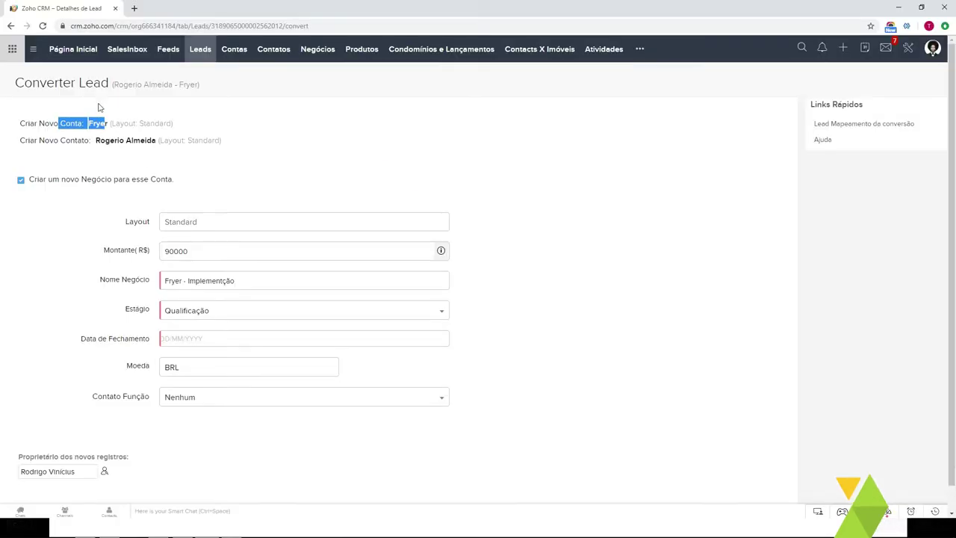
left_click_drag(78, 140, 156, 141)
key("alt+Tab")
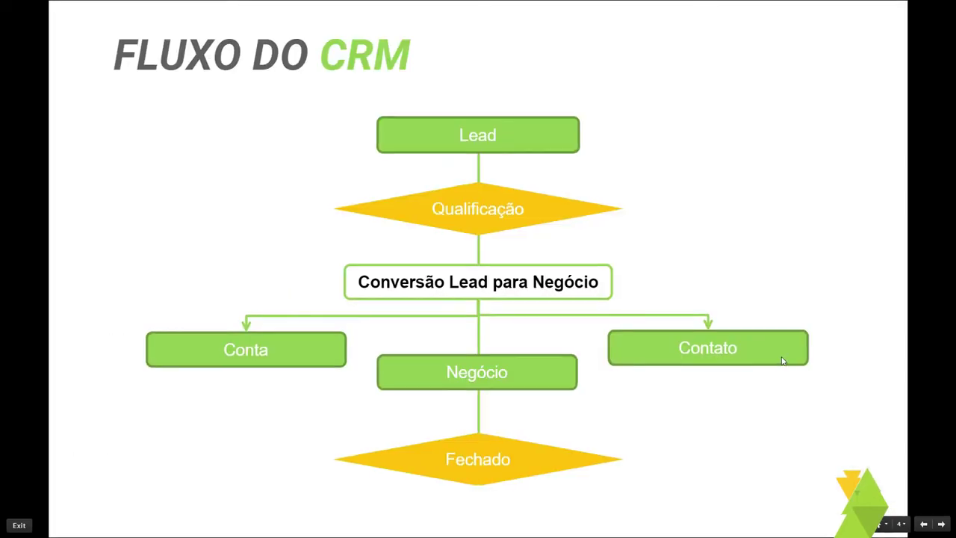
key("alt+Tab")
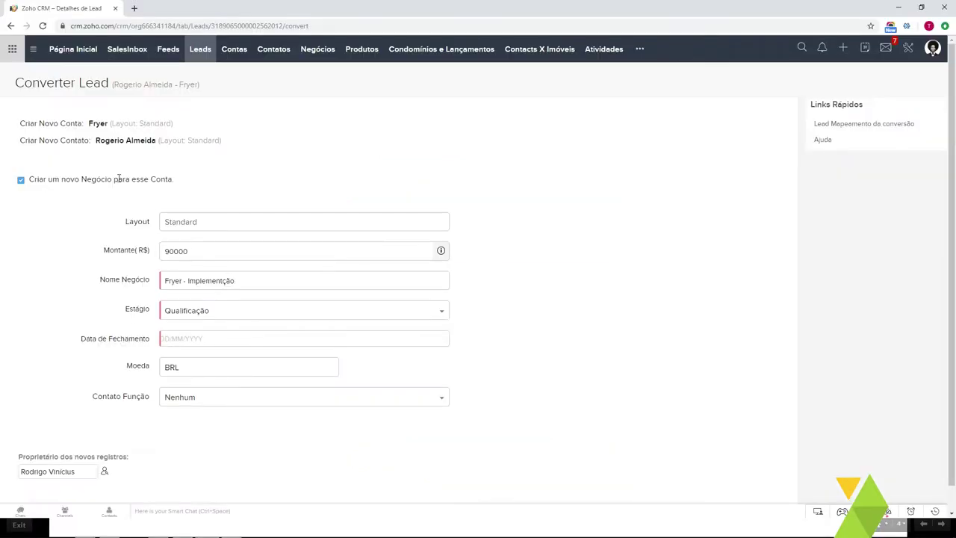
left_click_drag(63, 179, 97, 178)
left_click(117, 180)
key("alt+Tab")
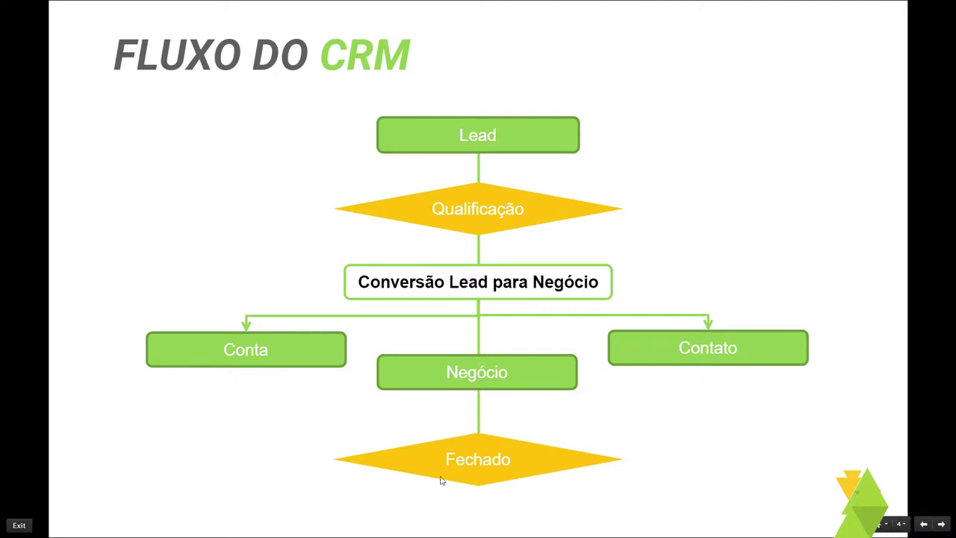
Step: Return to the conversion form and set the deal's closing date (Data de Fechamento) to 22/11/2019
key("alt+Tab")
scroll(206, 313, "down", 1)
left_click(202, 308)
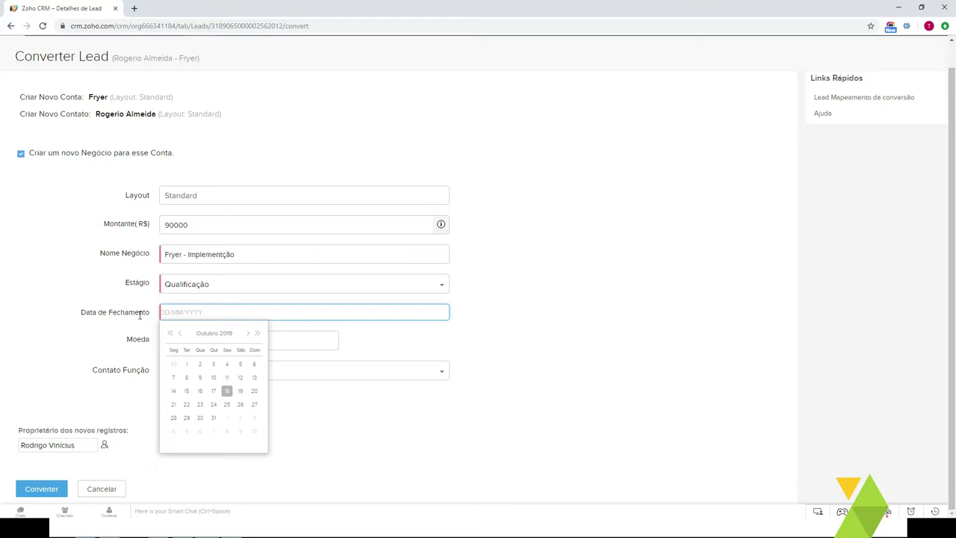
left_click(249, 334)
left_click(229, 408)
triple_click(216, 314)
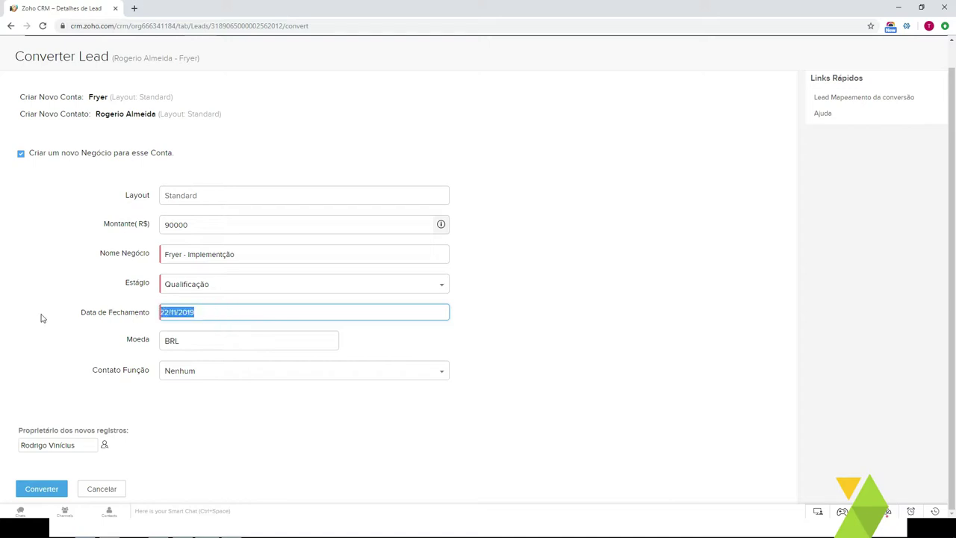
left_click(41, 319)
left_click(209, 314)
left_click(581, 327)
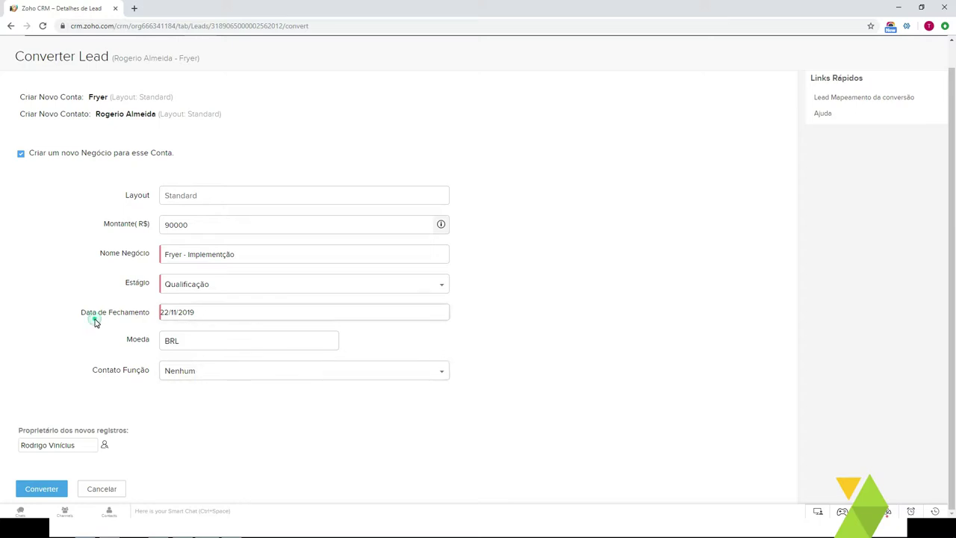
Step: Check the new contact and the deal name, and set the contact role (Contato Função) to Developer/Evaluator
left_click(205, 373)
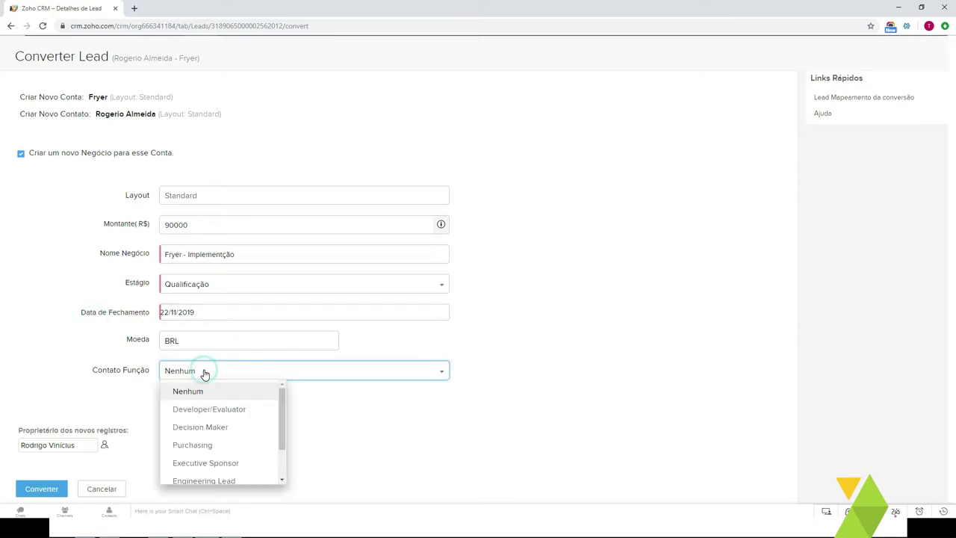
left_click(67, 294)
scroll(138, 425, "up", 1)
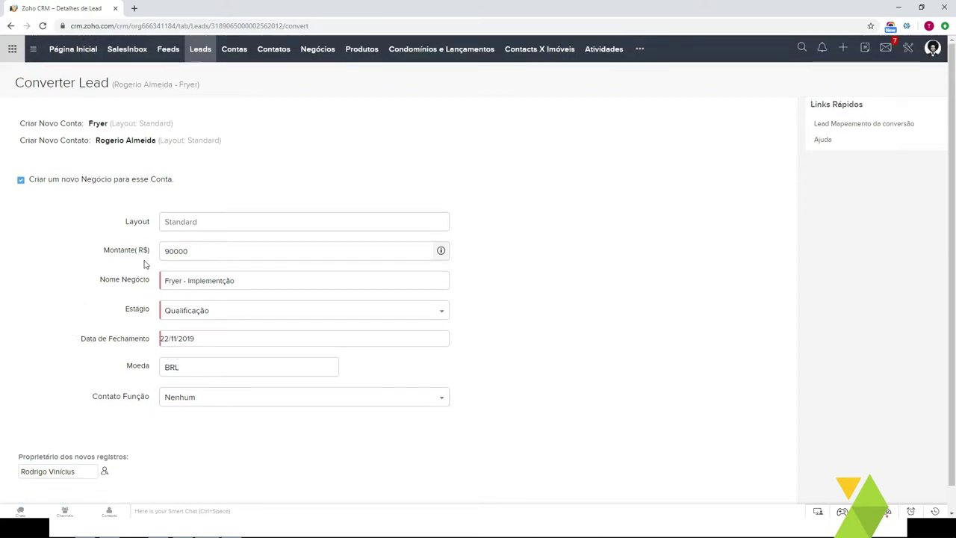
left_click_drag(99, 139, 156, 139)
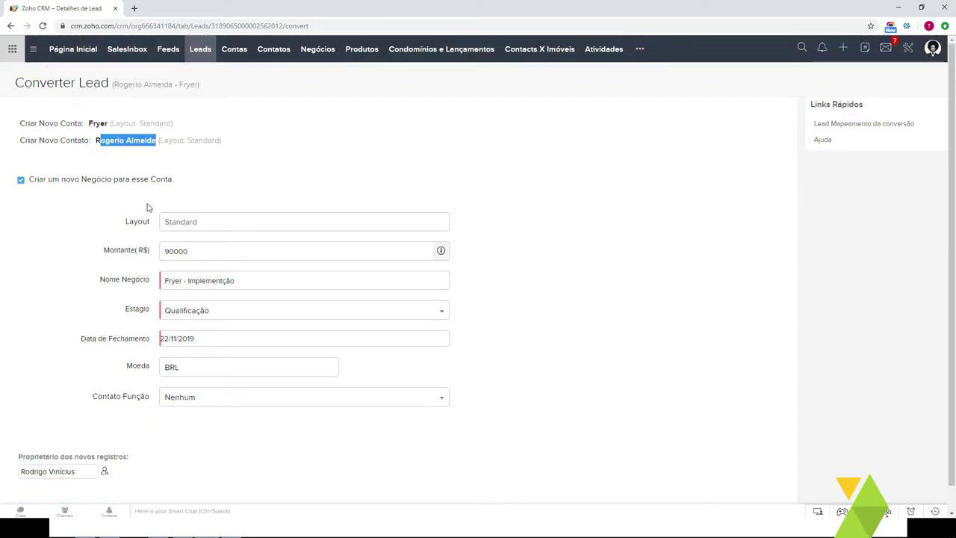
left_click(246, 281)
left_click_drag(245, 281, 135, 289)
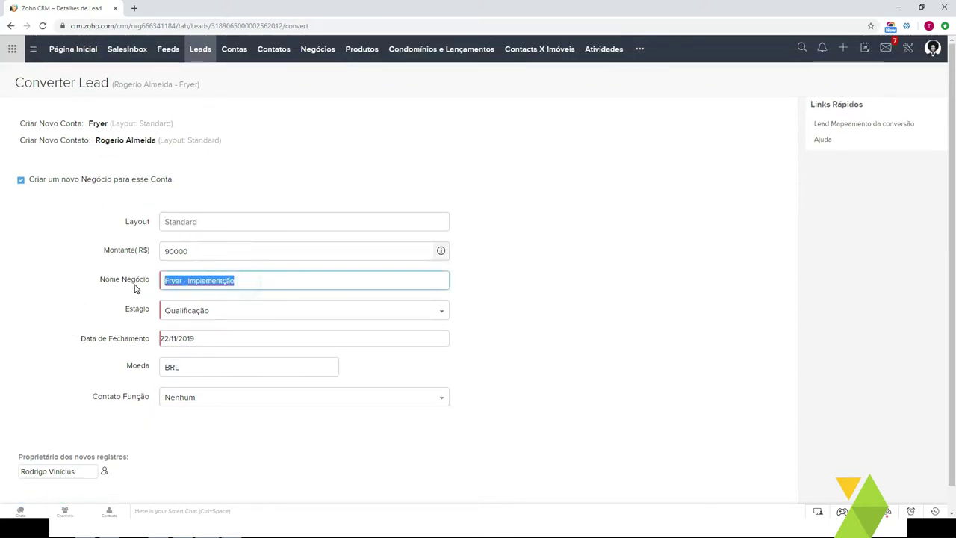
scroll(136, 288, "down", 2)
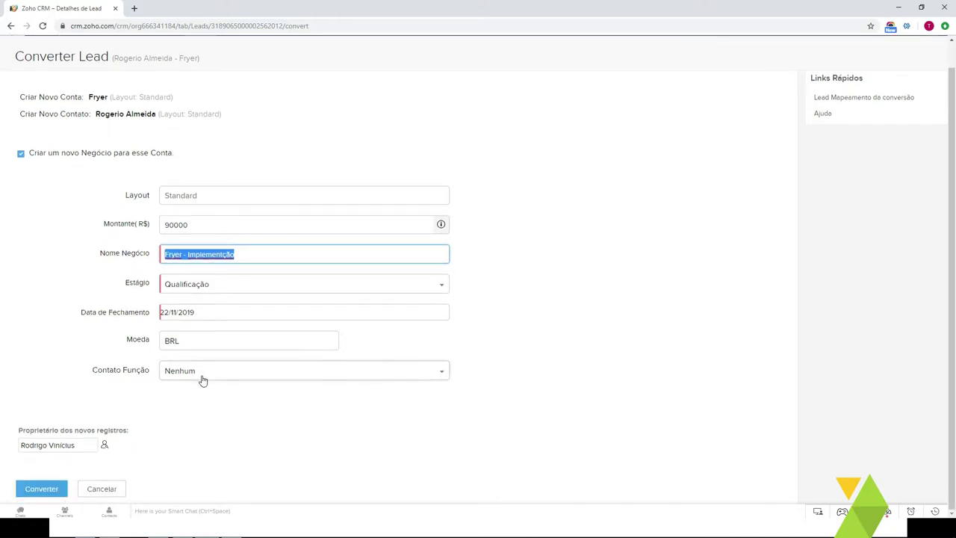
left_click(201, 374)
left_click(210, 411)
left_click(79, 250)
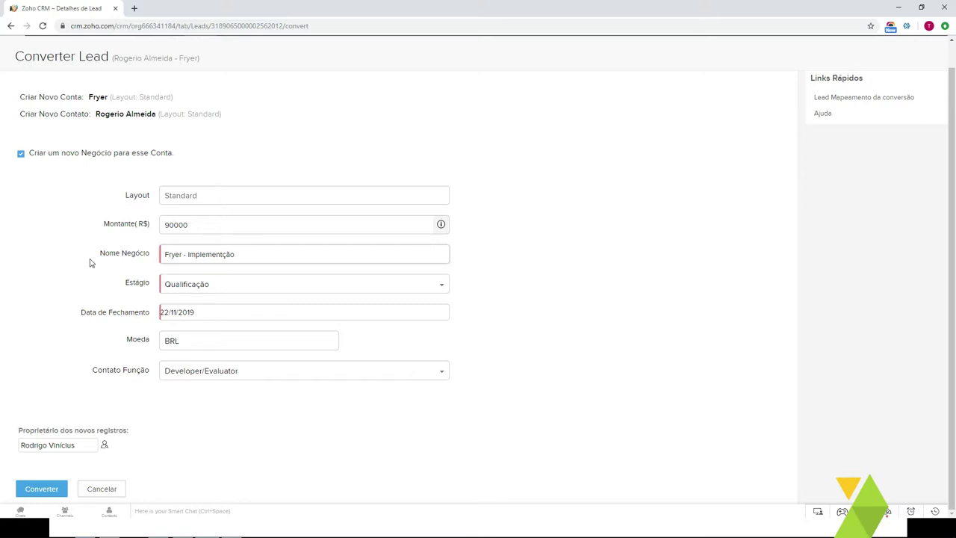
Step: Convert the lead into an account, contact and deal, and advance the slide presentation by one slide
left_click(42, 491)
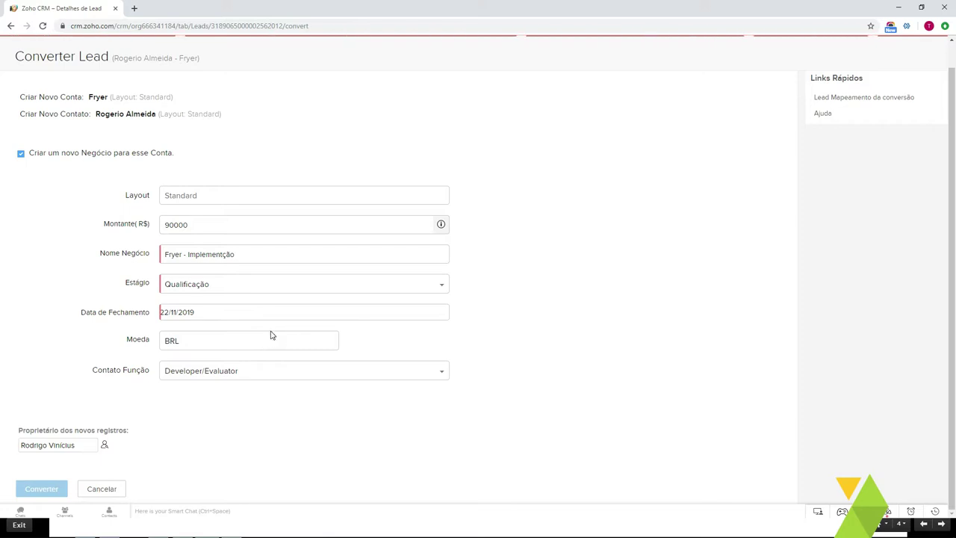
left_click_drag(21, 171, 201, 231)
left_click(256, 260)
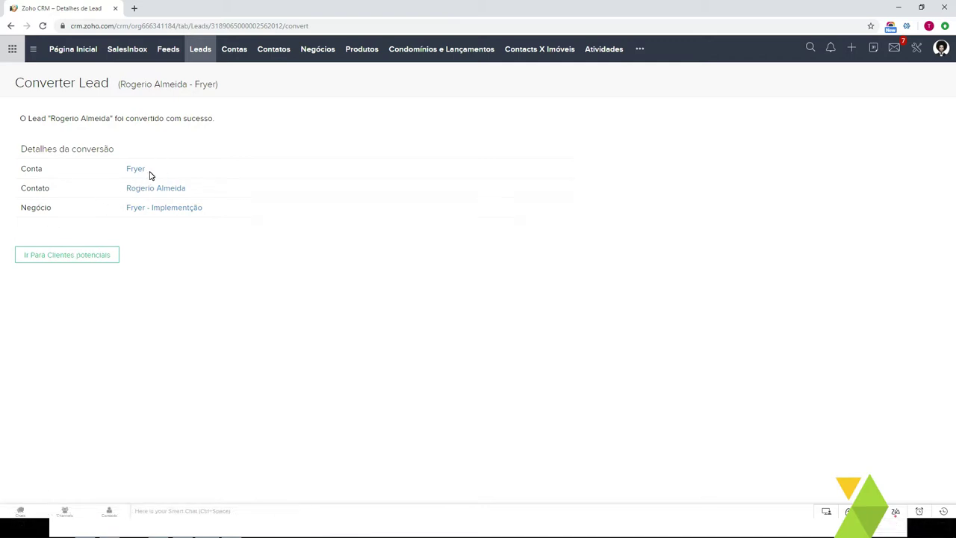
left_click(45, 206)
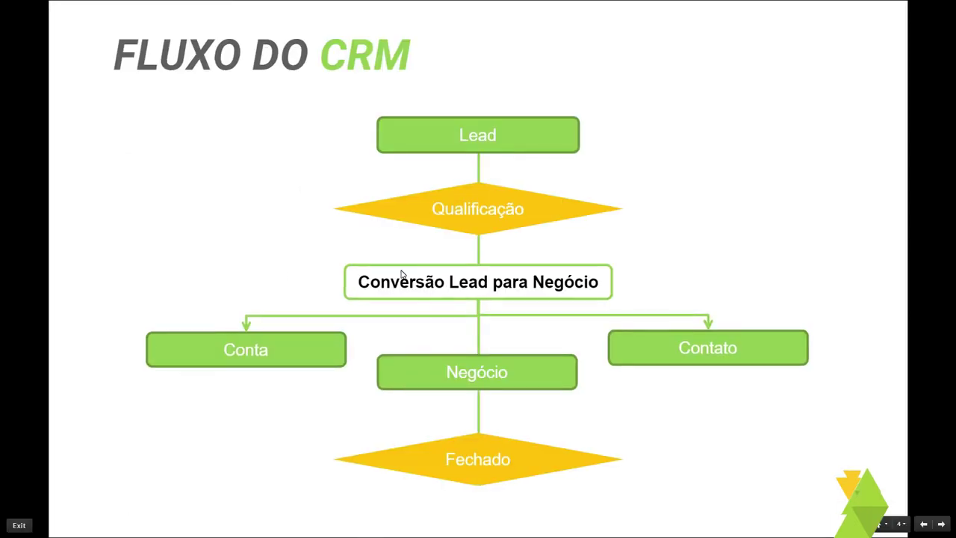
key("Right")
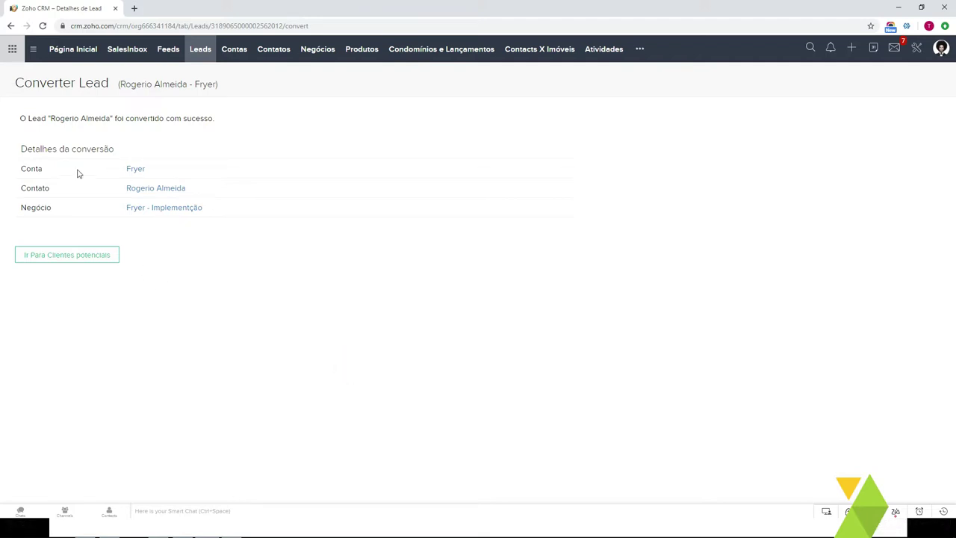
Step: Open the Fryer account from the conversion details and review its notes, contacts and open activities
left_click(136, 172)
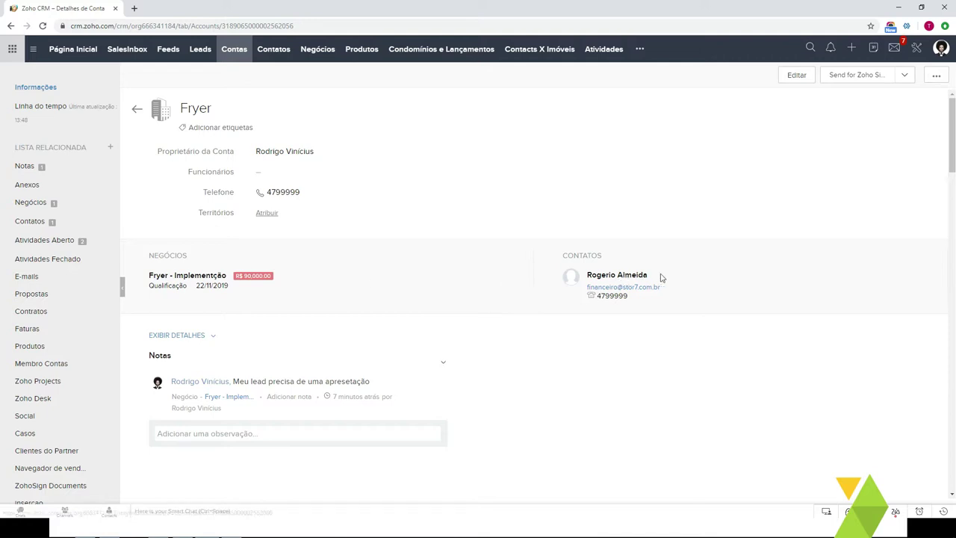
left_click(51, 167)
left_click(214, 196)
left_click_drag(233, 142, 298, 143)
left_click(358, 142)
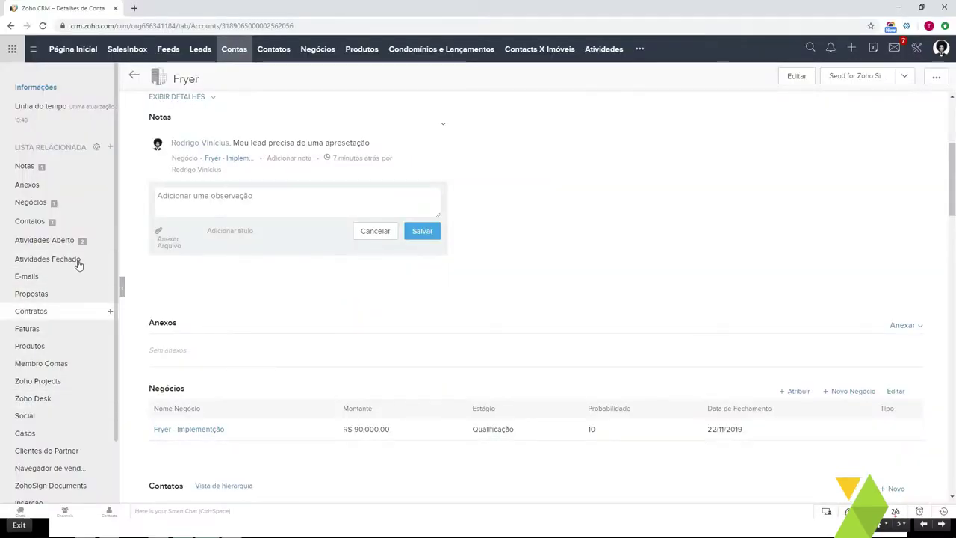
left_click(71, 223)
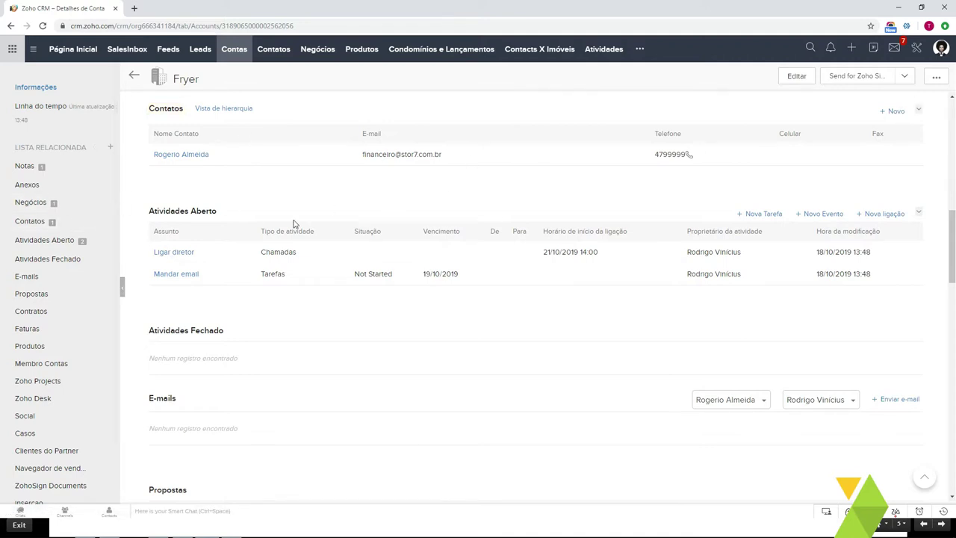
Step: Examine the stage and probability of the deal listed under the account's Negócios
left_click(51, 202)
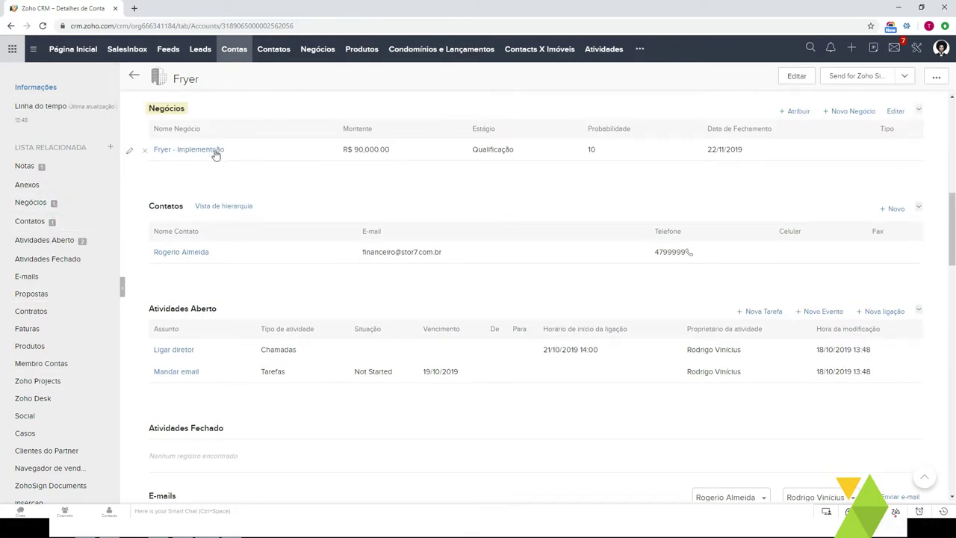
left_click(506, 148)
double_click(593, 150)
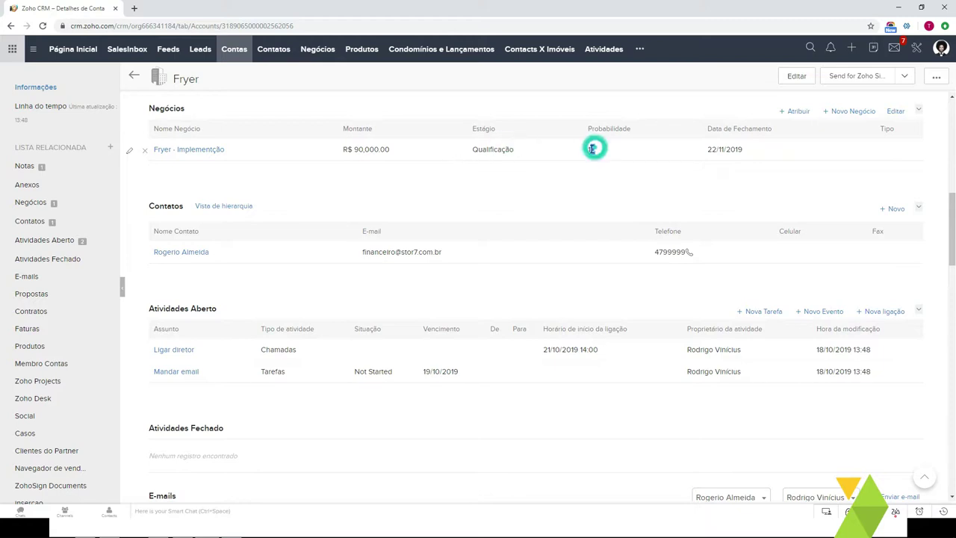
left_click(670, 187)
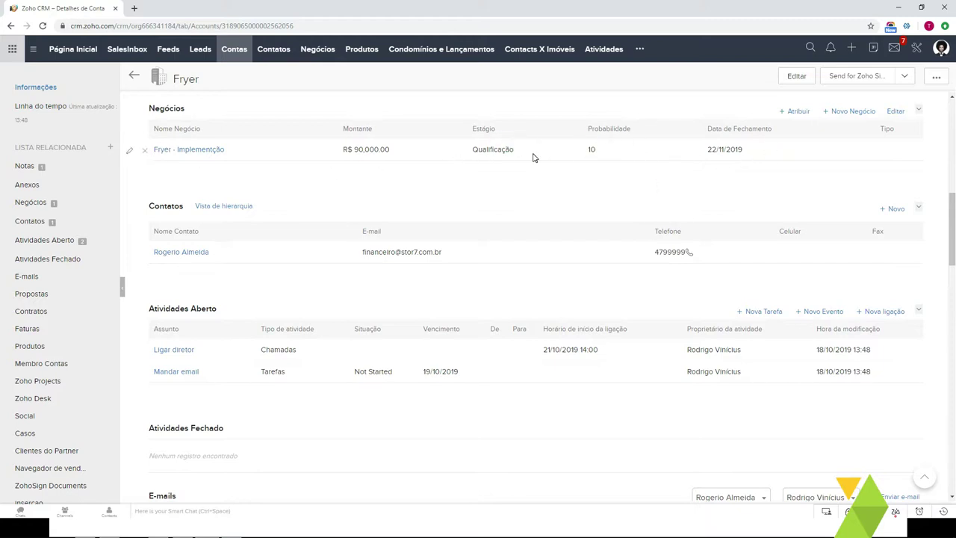
double_click(593, 150)
double_click(523, 150)
left_click(479, 150)
Step: Open the Fryer - Implementção deal, move its stage to Proposta and check the deal's probability
left_click(199, 150)
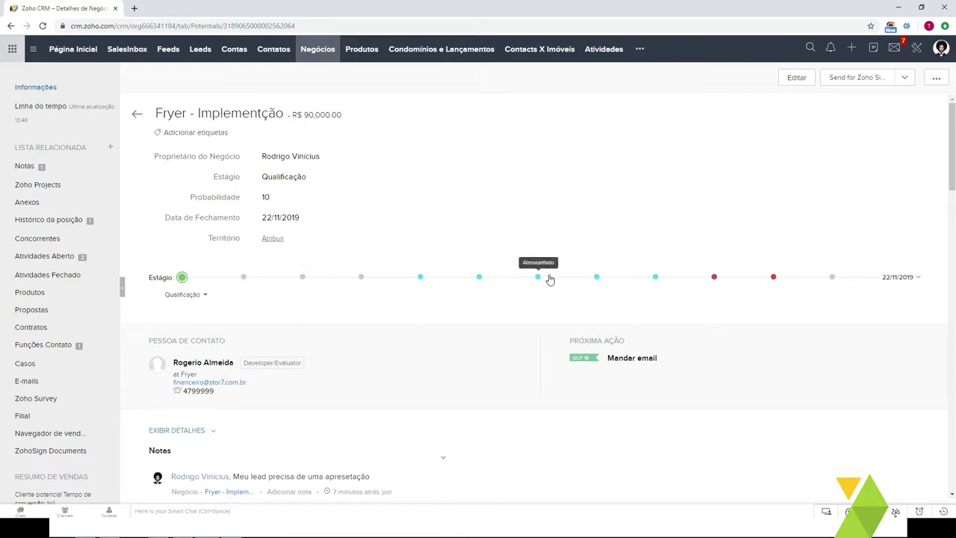
left_click(245, 280)
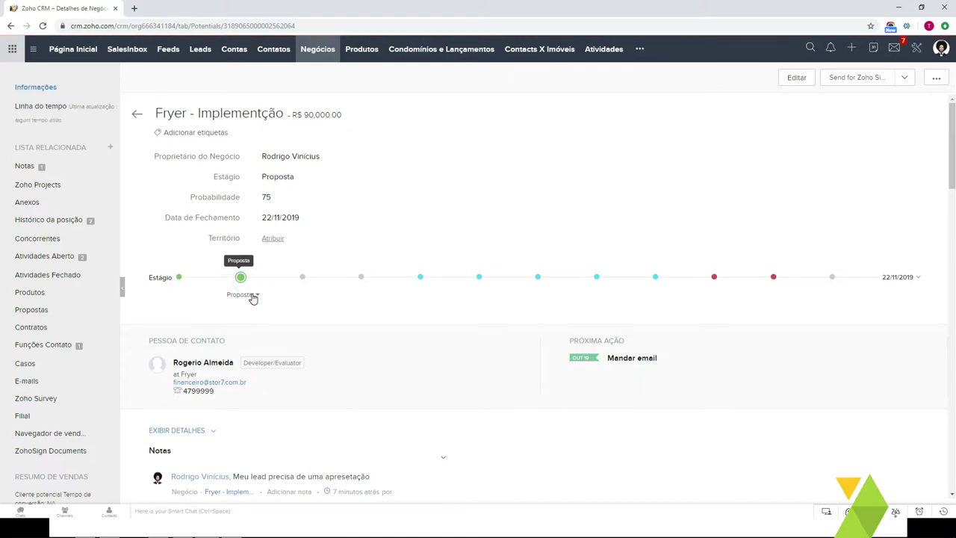
double_click(278, 195)
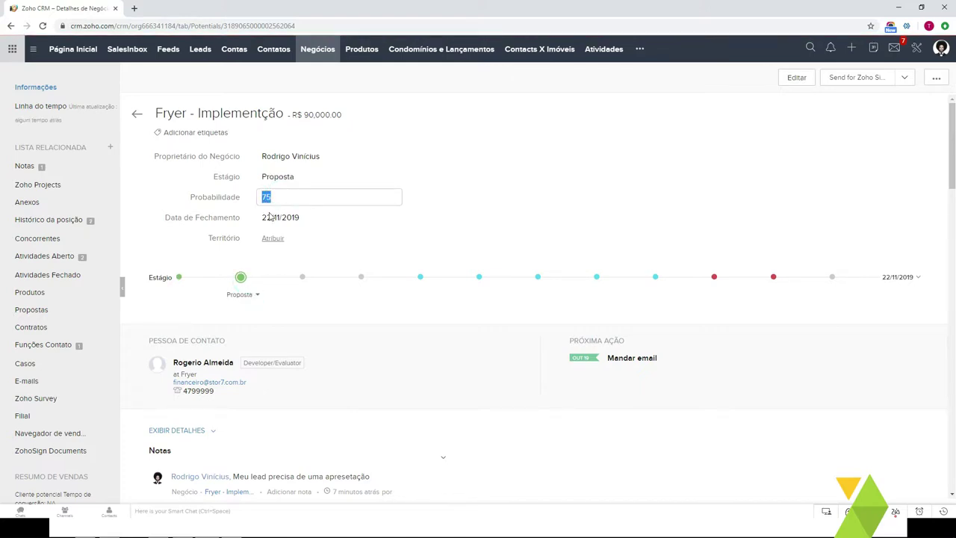
Step: Move the Fryer - Implementção deal's stage to Negociação and review its open activities
left_click(303, 280)
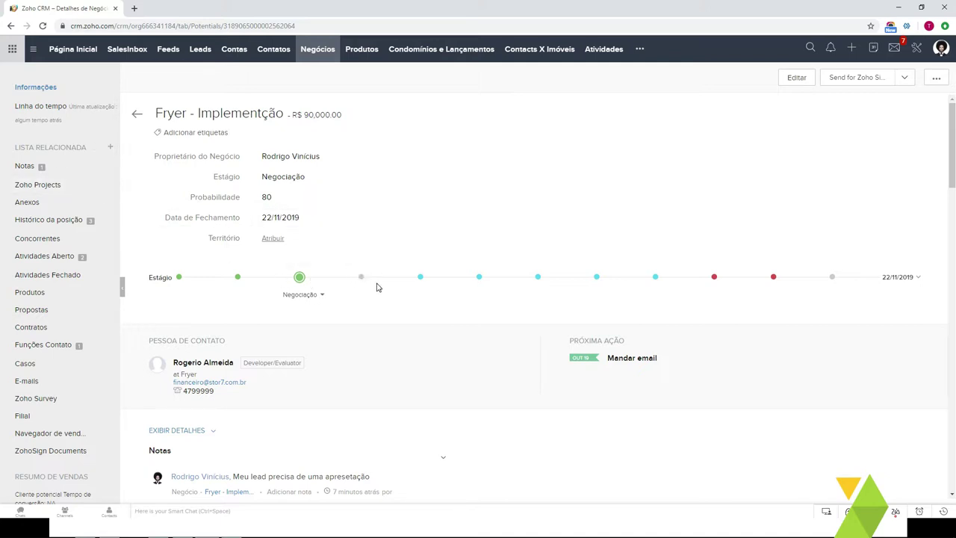
left_click(79, 257)
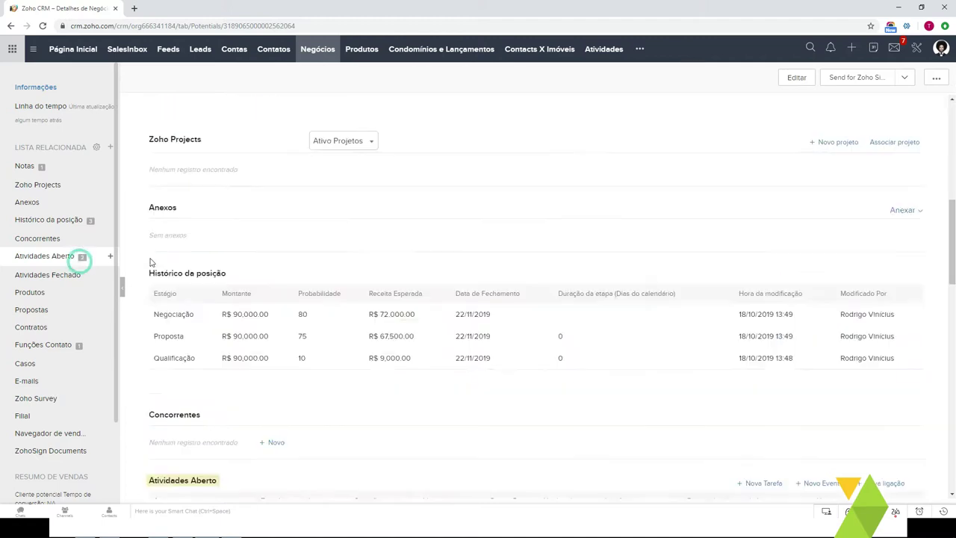
left_click(219, 183)
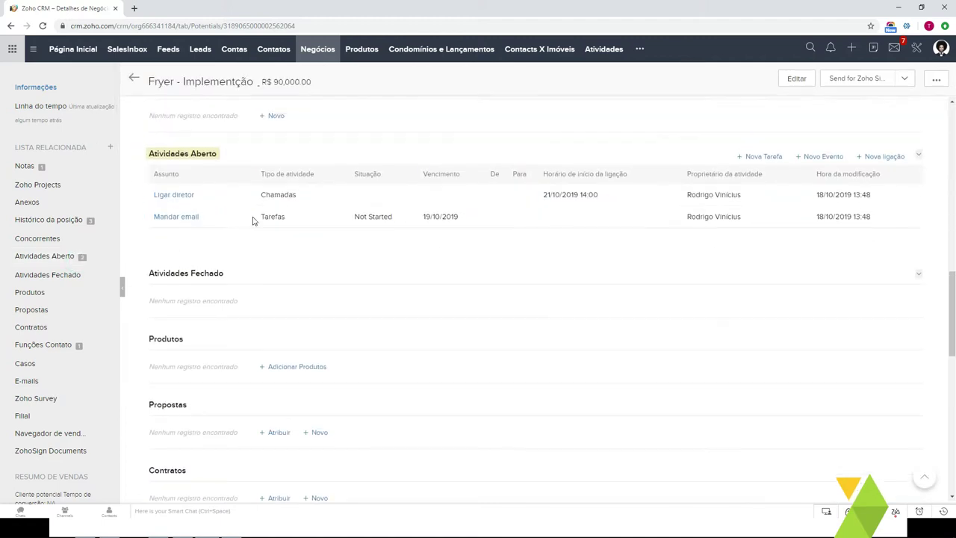
scroll(253, 220, "up", 1)
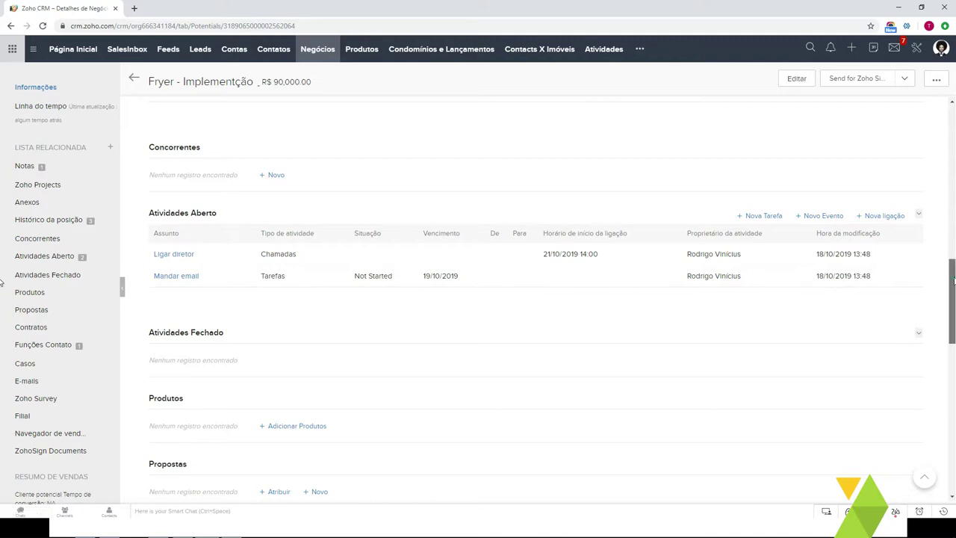
scroll(460, 250, "up", 9)
scroll(469, 246, "up", 2)
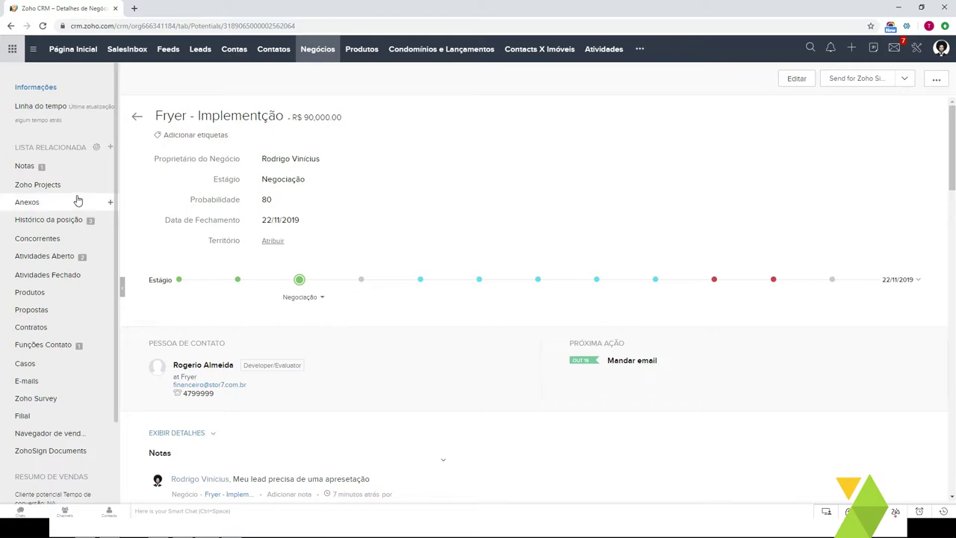
Step: Add the note "Cliente aceitou proposta" to the deal and move its stage to Contrato
left_click(73, 167)
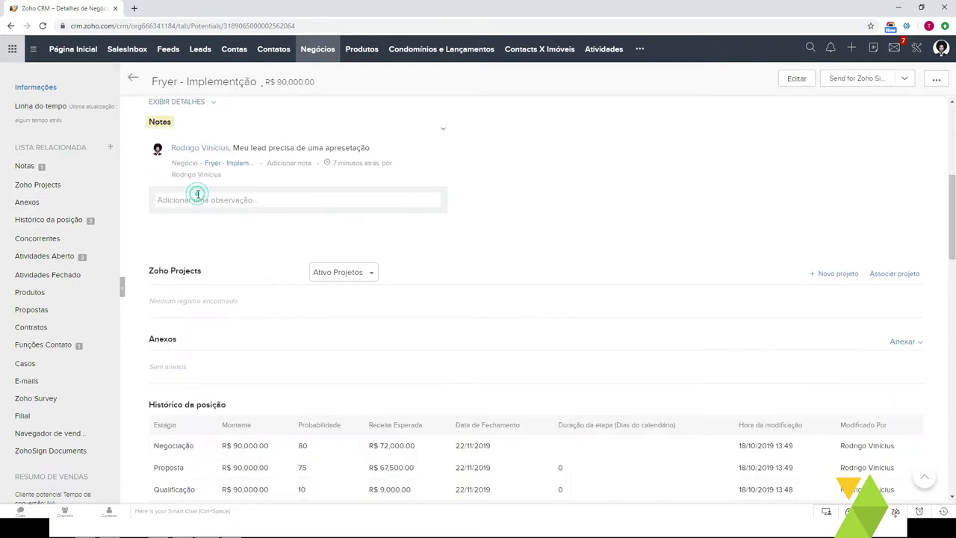
left_click(199, 200)
type("Cliente aceitou proposta")
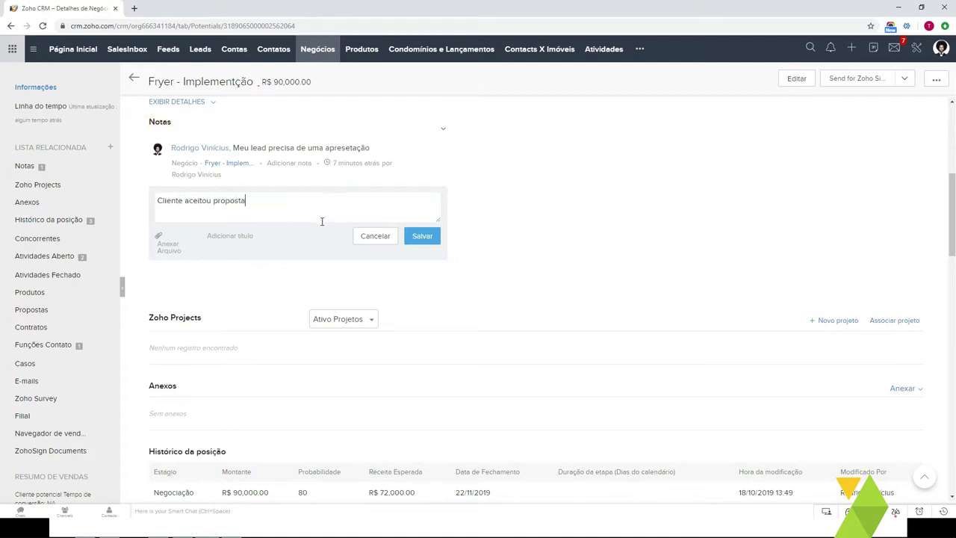
left_click(422, 236)
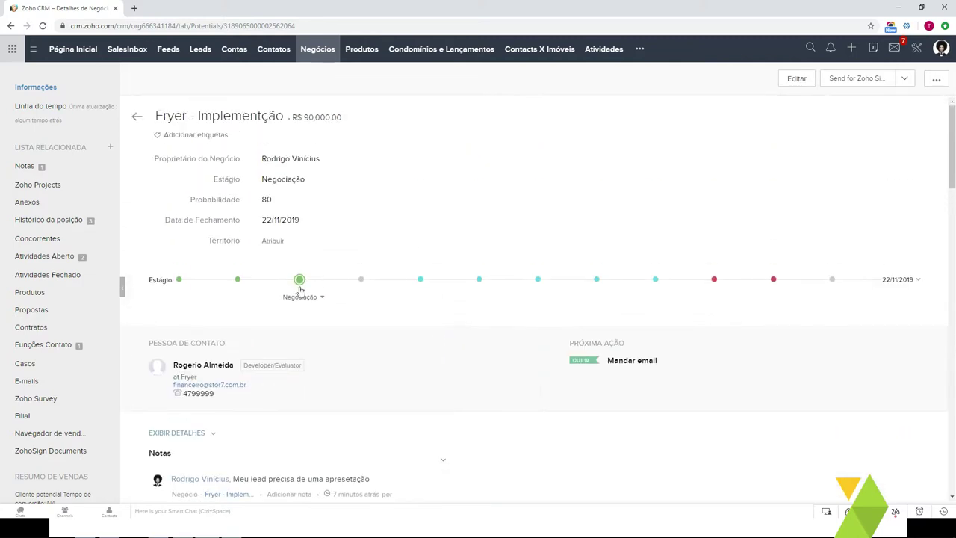
left_click(359, 280)
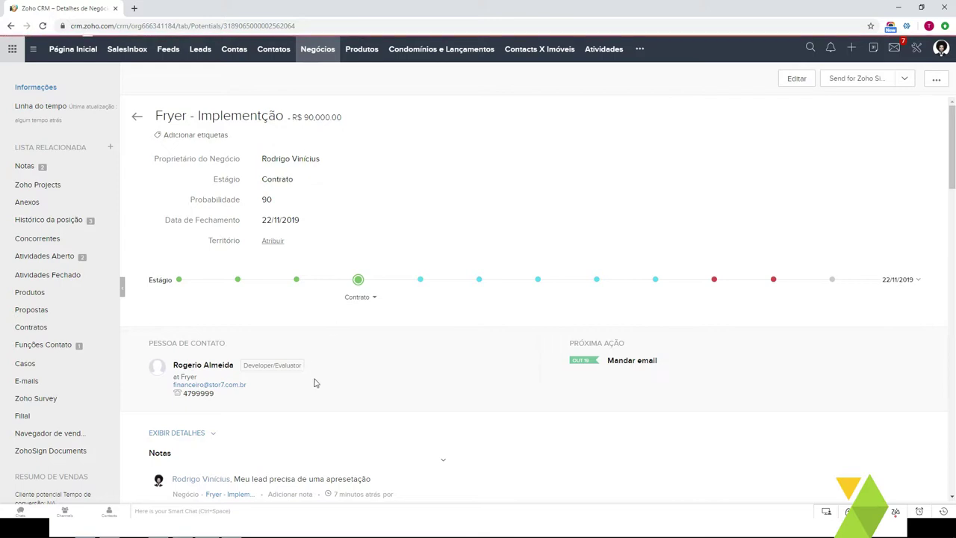
Step: Examine the deal's Histórico da posição, comparing the amount, probability and expected revenue recorded for each stage
scroll(224, 322, "down", 1)
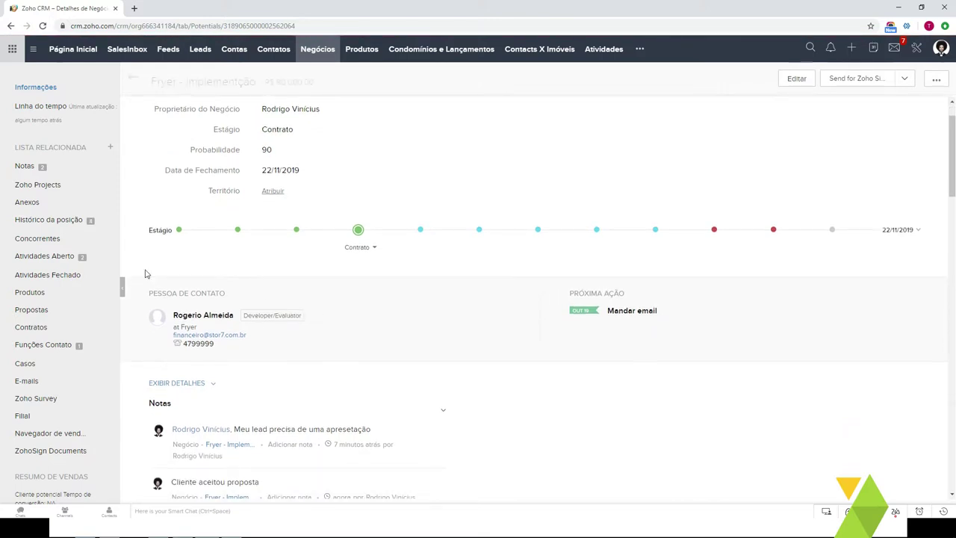
left_click(58, 224)
left_click(160, 155)
left_click(179, 154)
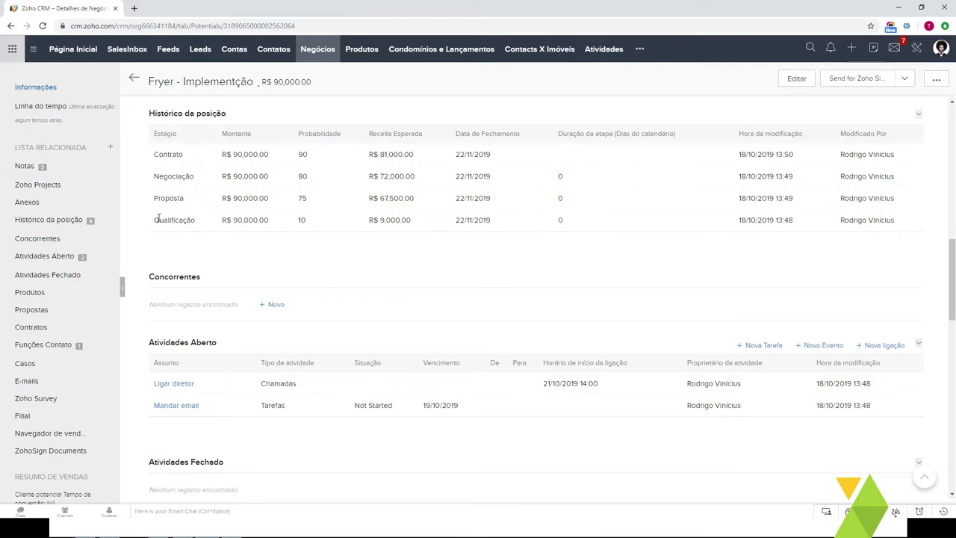
left_click_drag(160, 221, 199, 223)
left_click_drag(157, 199, 202, 204)
left_click(562, 192)
double_click(301, 154)
left_click_drag(415, 154, 371, 155)
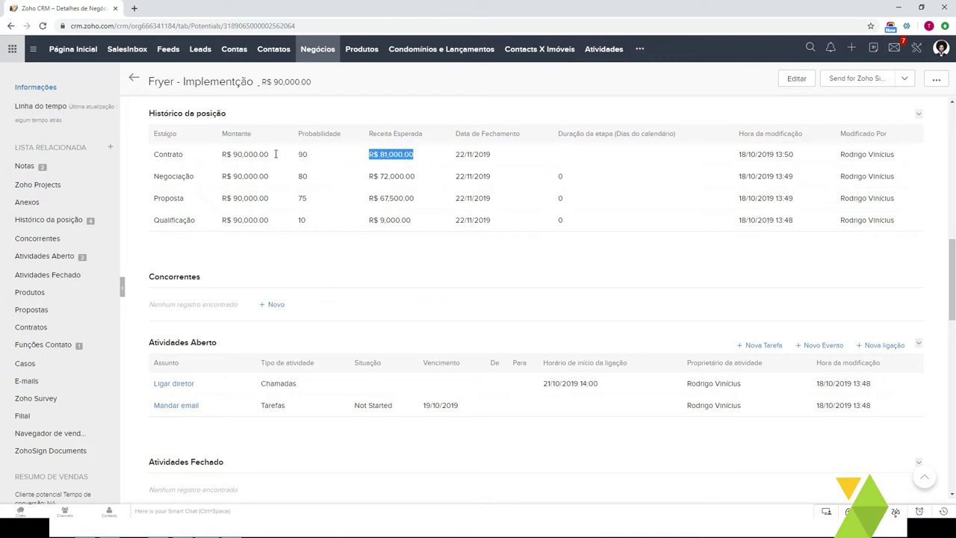
double_click(303, 155)
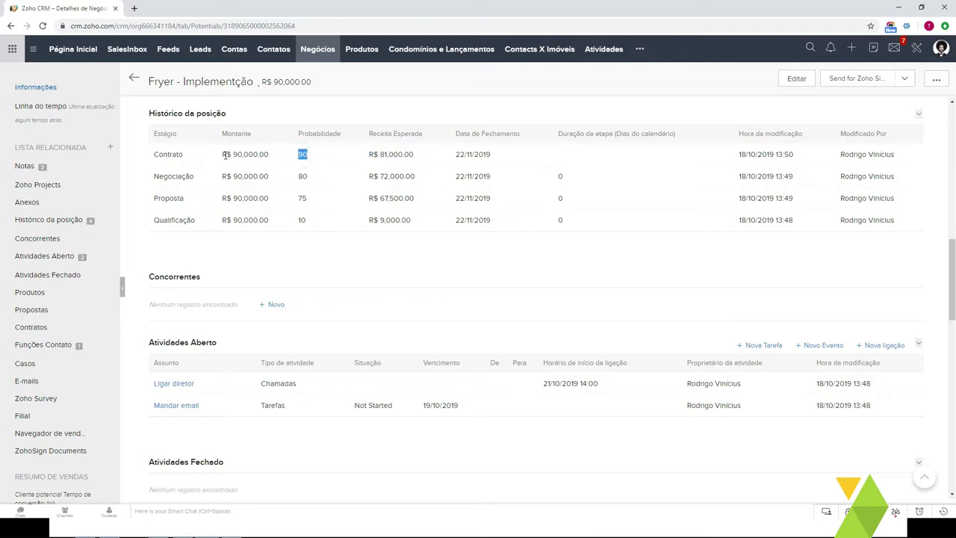
left_click_drag(224, 155, 269, 155)
left_click(412, 155)
Step: Close the deal as Fechado Ganho with Montante 87000 and Data de Fechamento 18/10/2019, and save it
left_click_drag(952, 307, 953, 169)
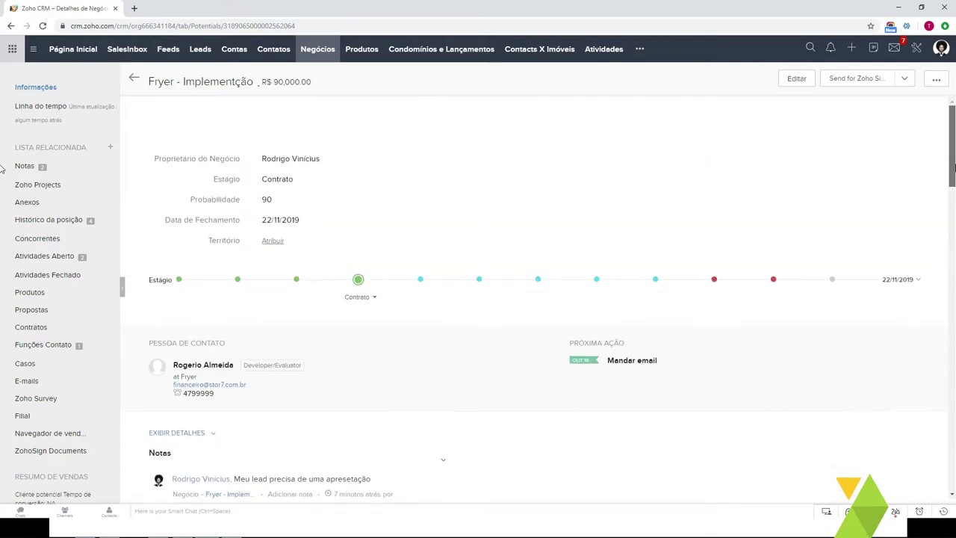
left_click(424, 279)
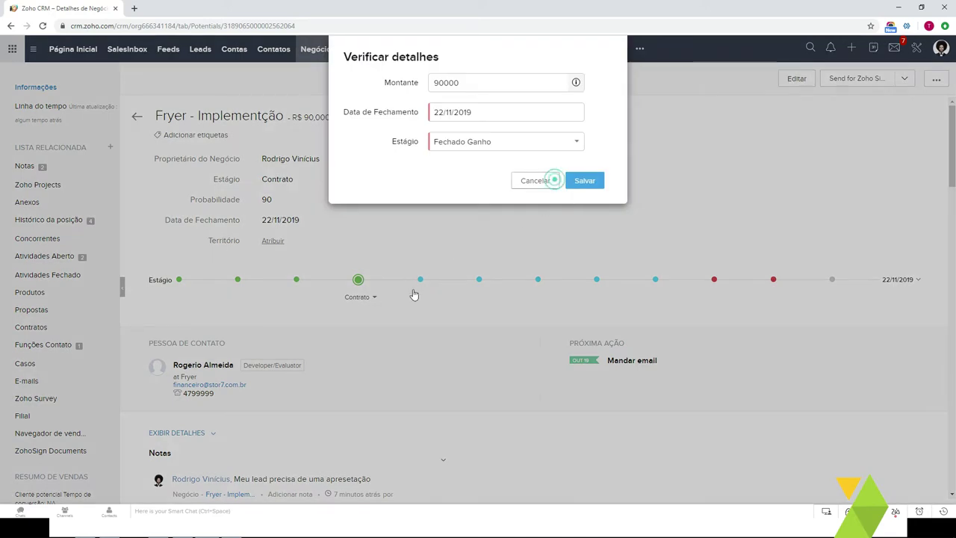
left_click(549, 181)
left_click(422, 281)
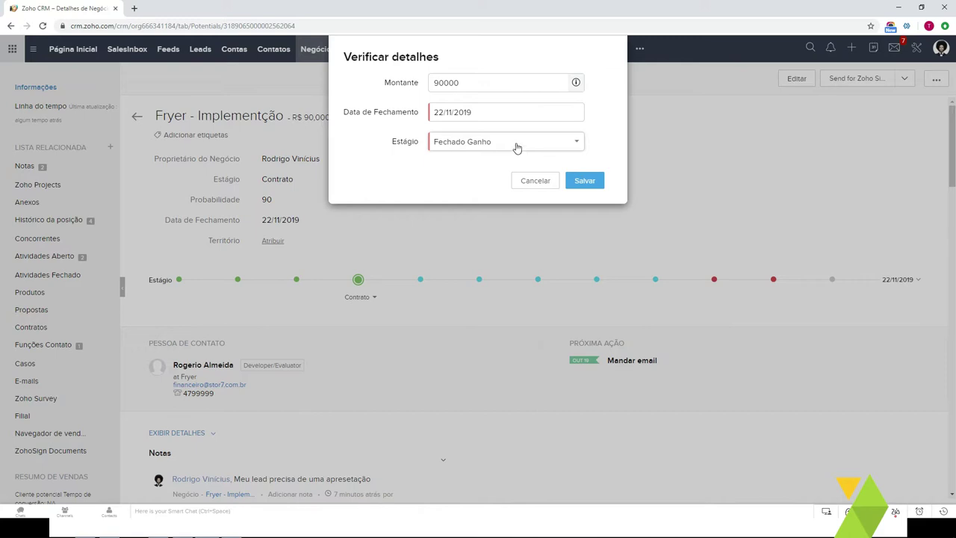
double_click(464, 83)
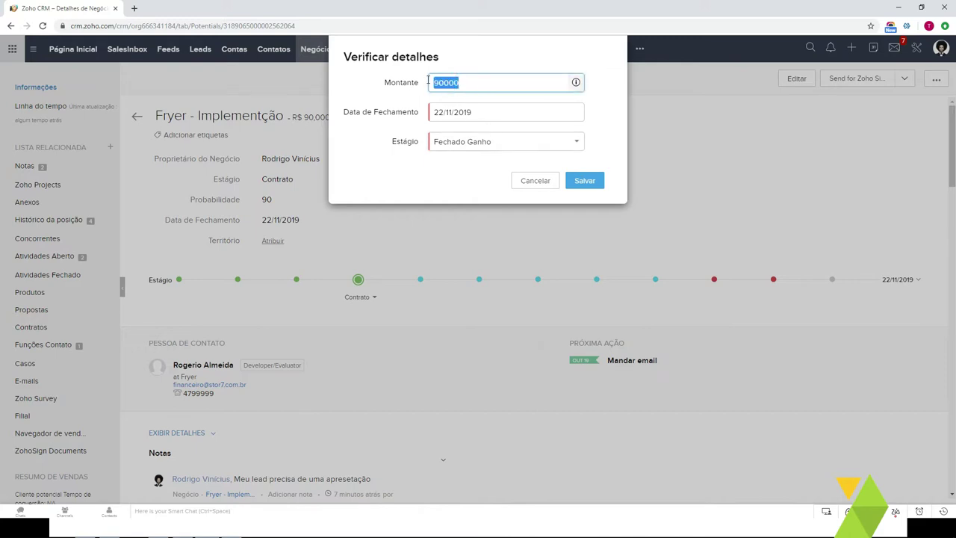
type("87")
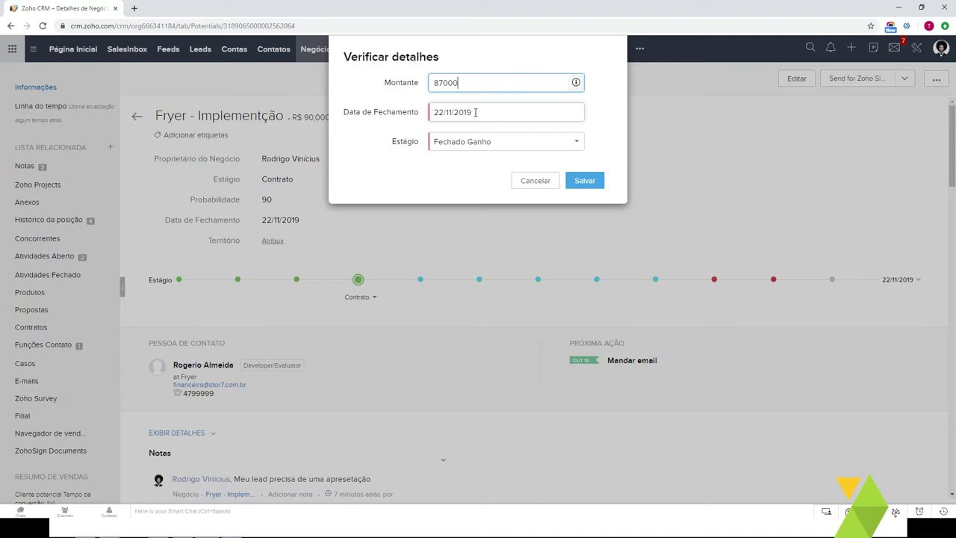
left_click(479, 113)
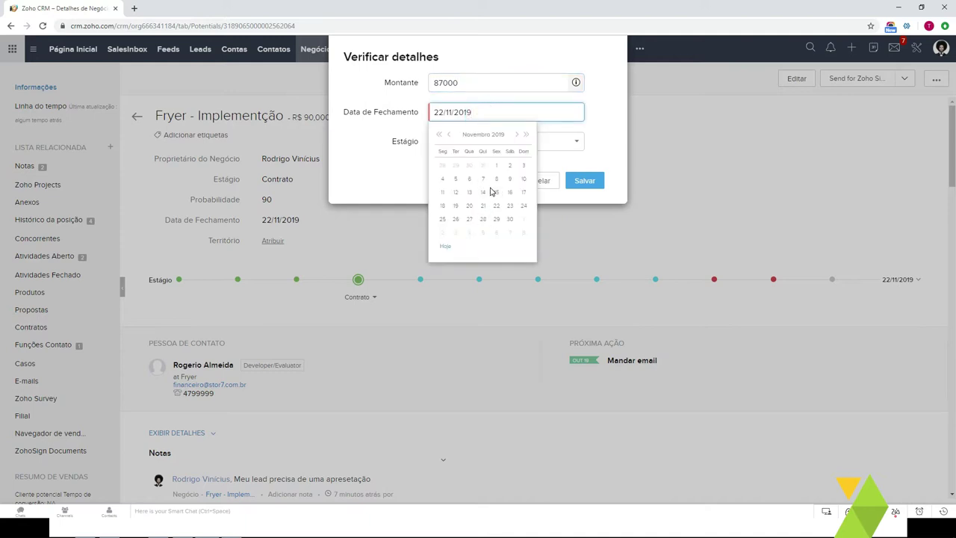
left_click(446, 248)
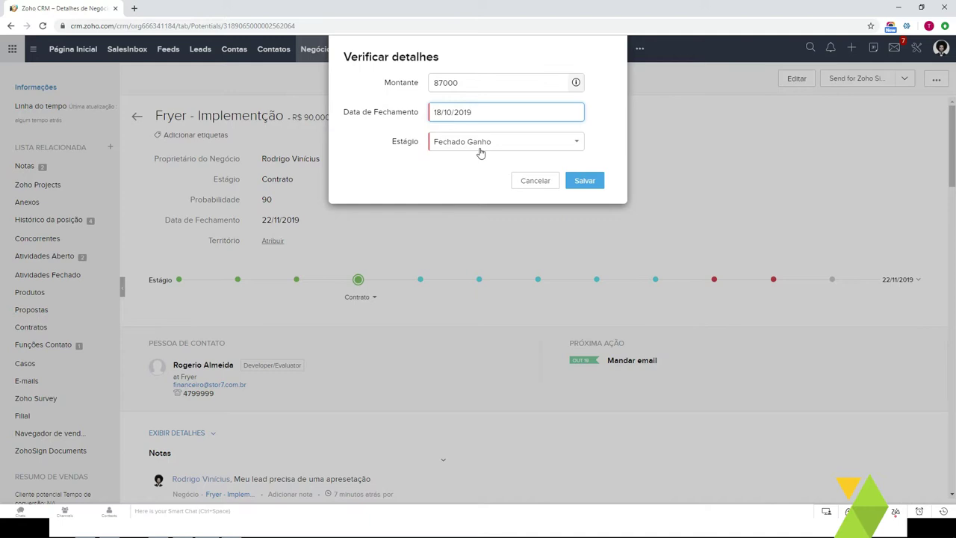
left_click(599, 182)
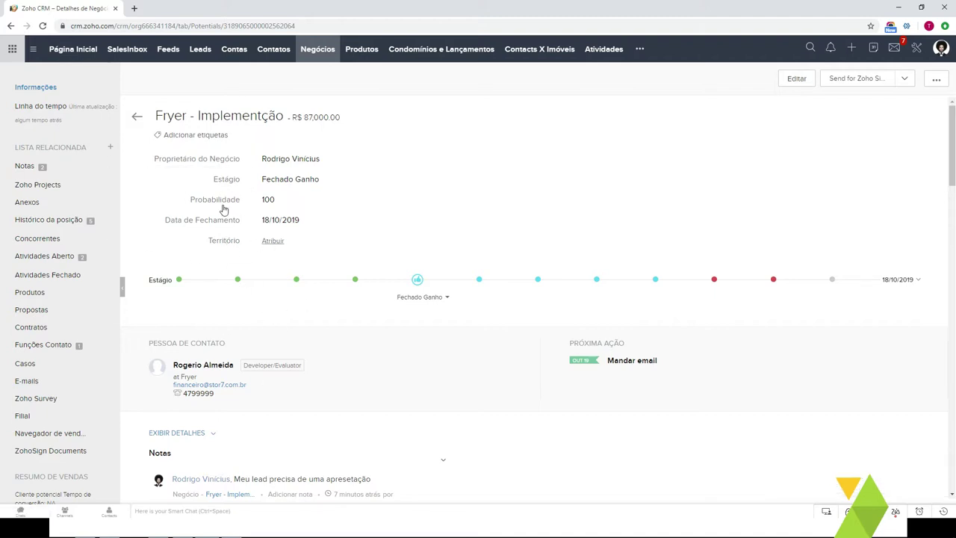
Step: Switch to the slide presentation, advance it to the Negócios slide, and return to the deal in Zoho CRM
scroll(247, 276, "down", 3)
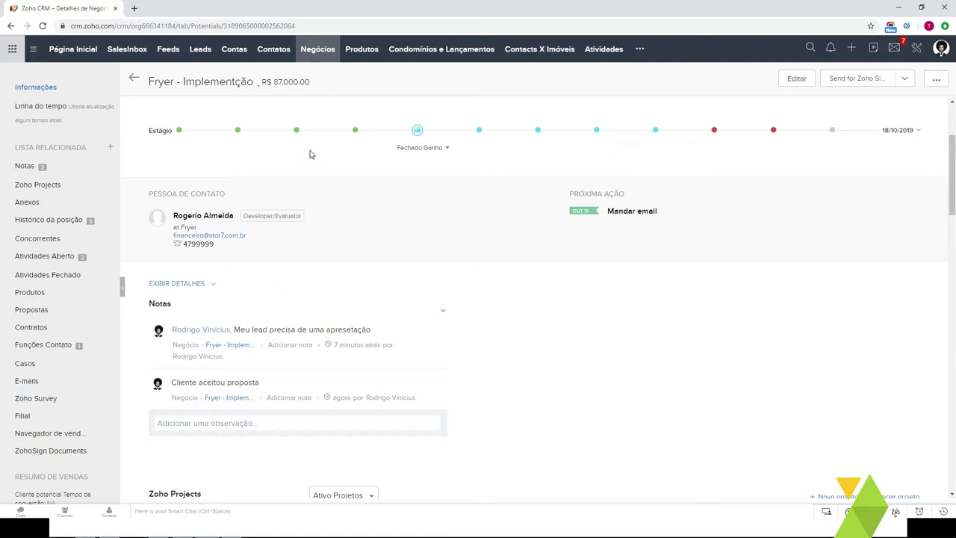
key("alt+Tab")
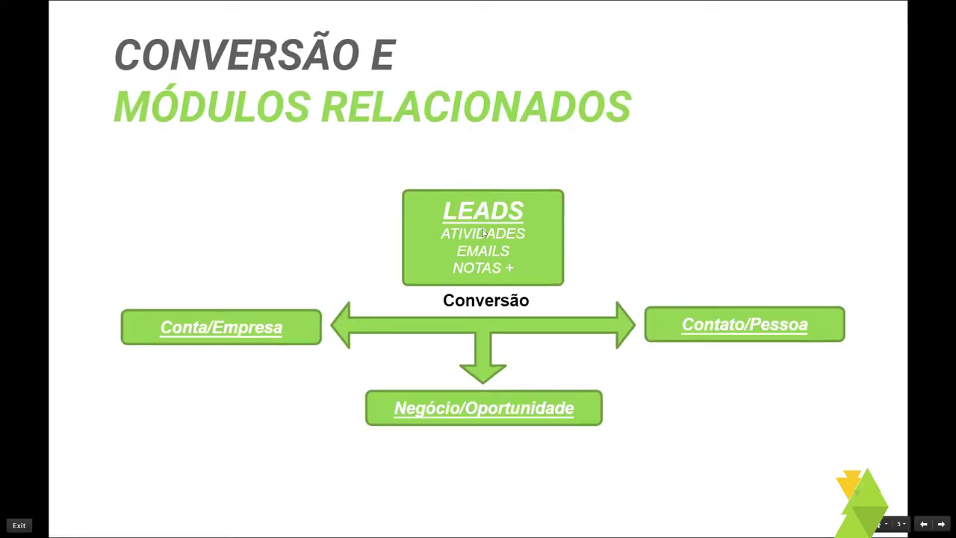
key("Right")
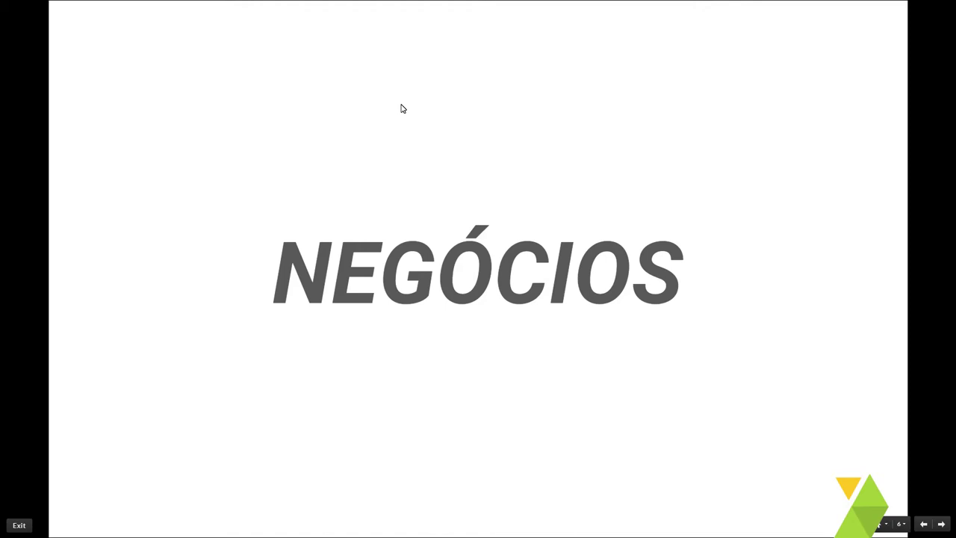
key("alt+Tab")
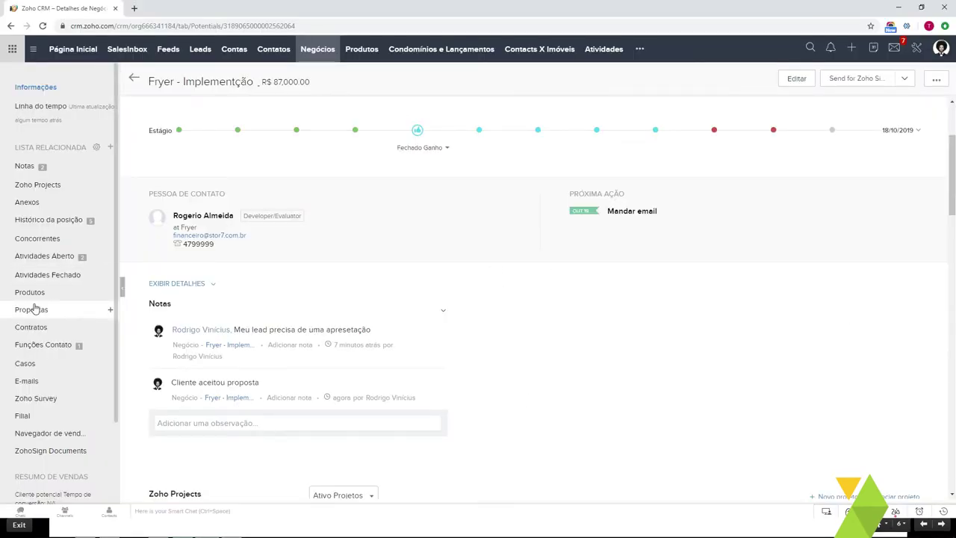
scroll(187, 314, "up", 3)
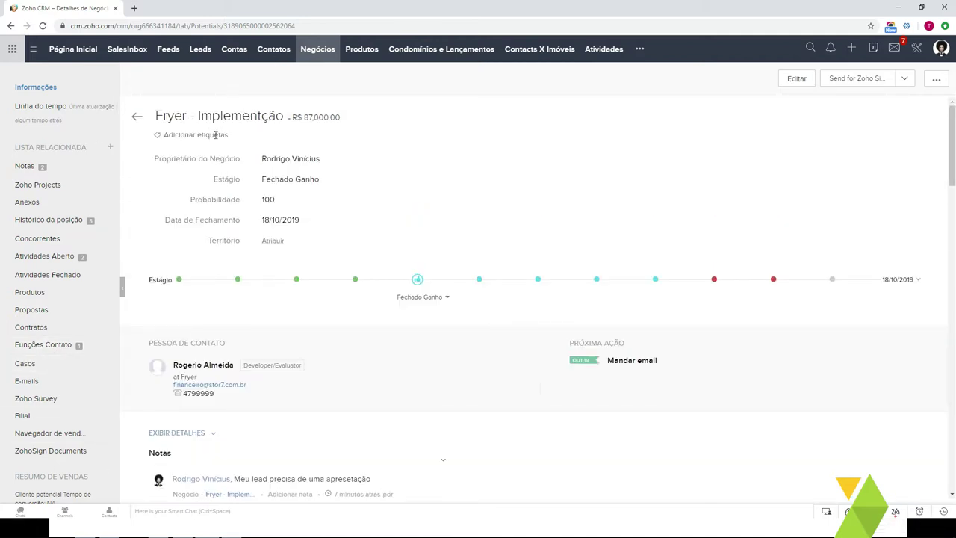
Step: Go back to the Fryer account and check the deal listed under its Negócios
left_click(136, 120)
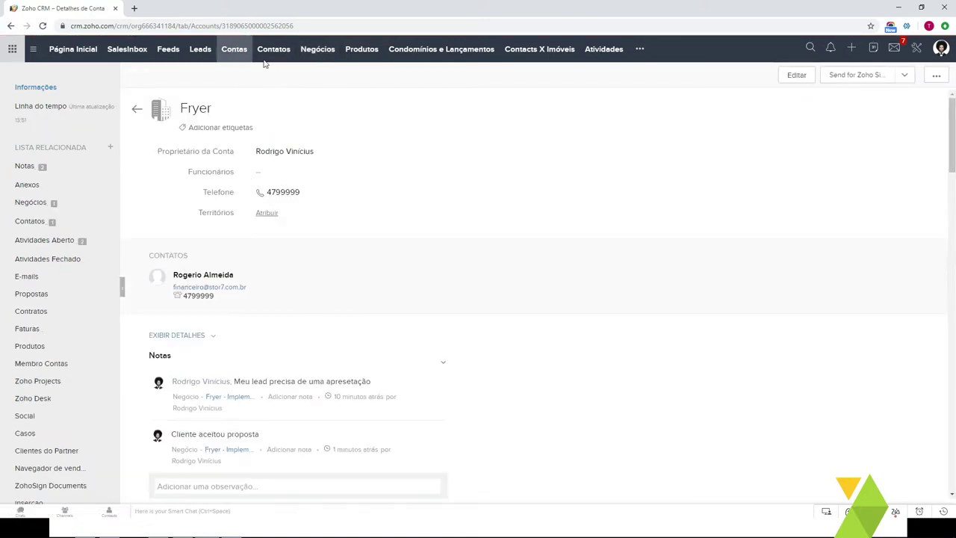
double_click(198, 111)
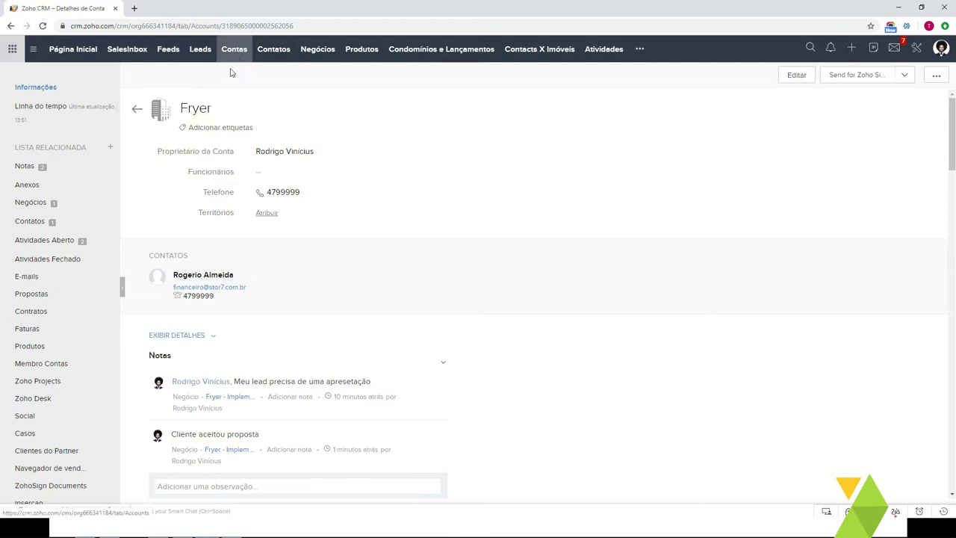
left_click(26, 209)
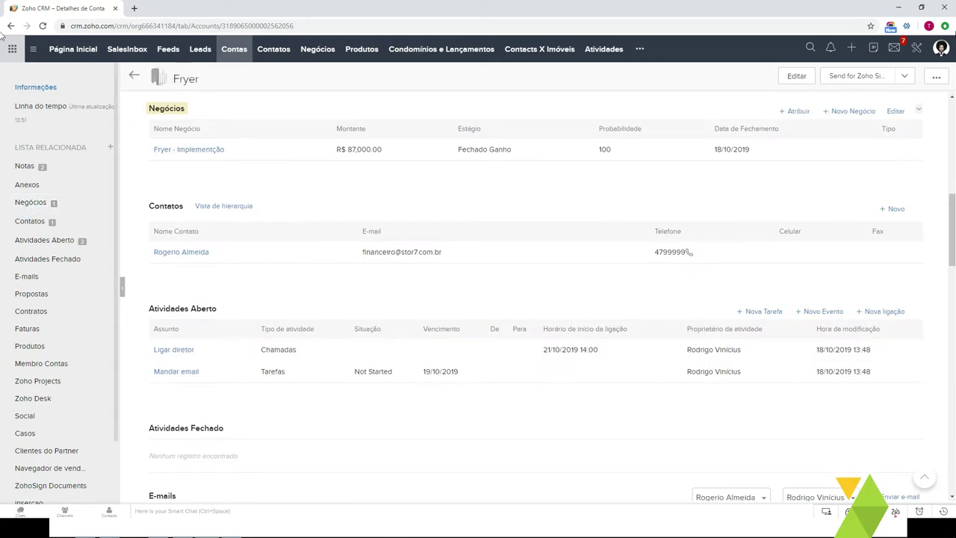
Step: Start a new deal from the Fryer account and assign the account's related contact to it
left_click(861, 114)
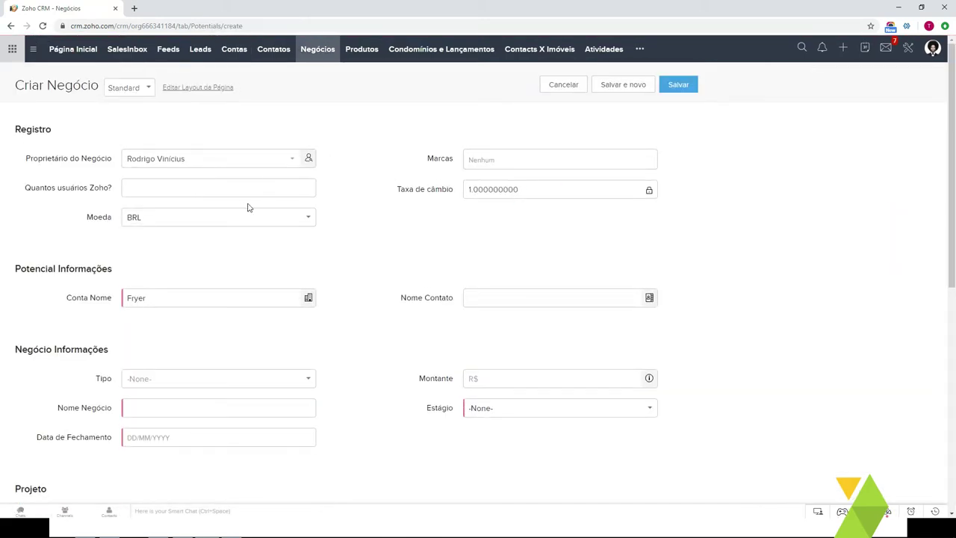
scroll(314, 261, "down", 1)
scroll(597, 224, "down", 1)
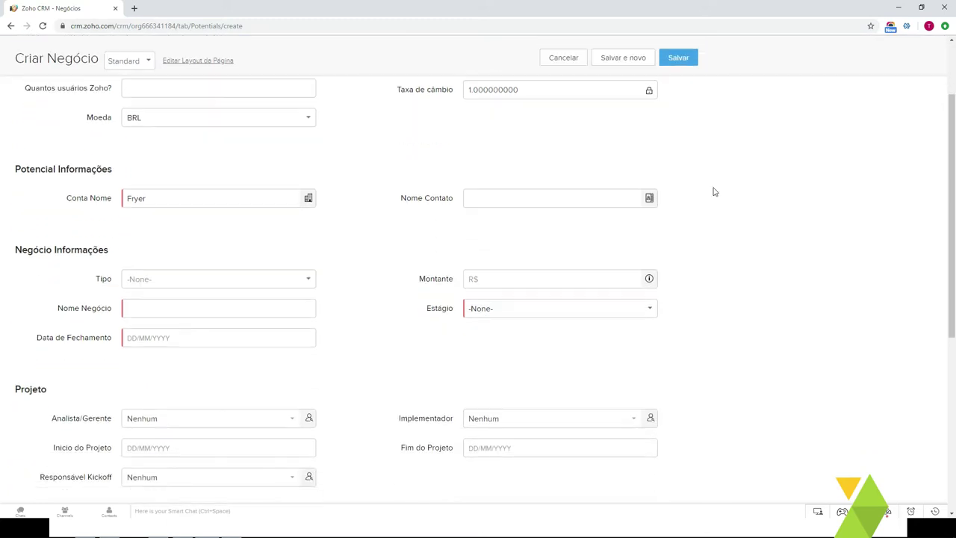
left_click(649, 198)
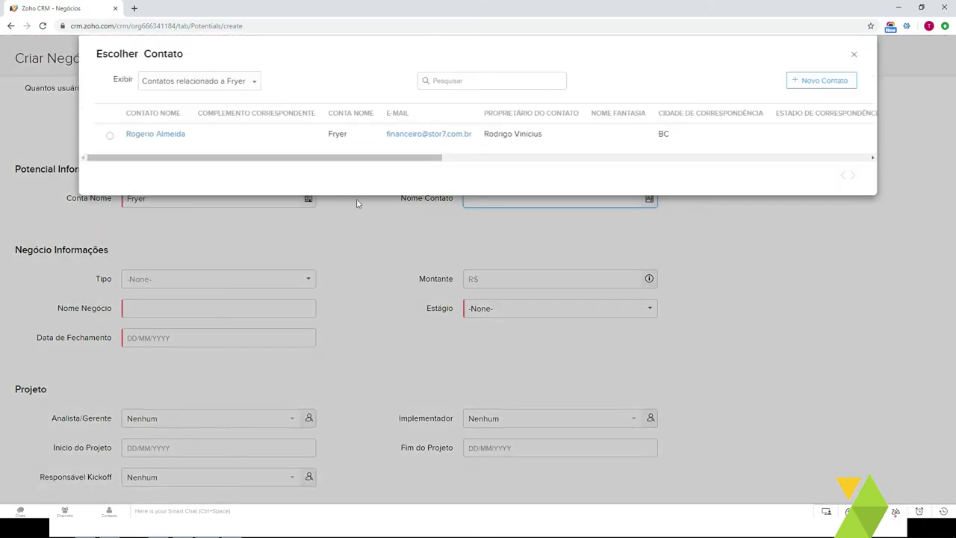
left_click(108, 136)
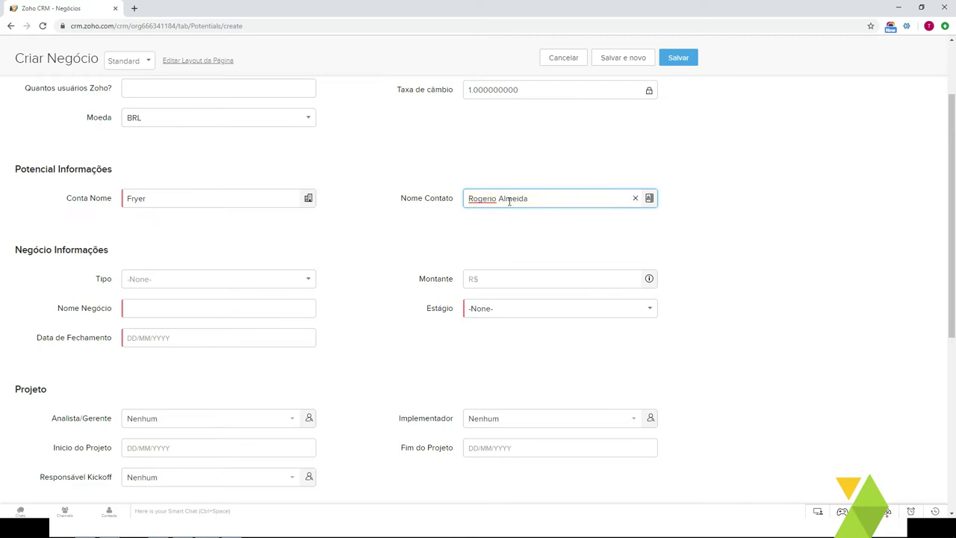
Step: Set the new deal's Montante to 40000 and its Estágio to Qualificação
scroll(522, 211, "down", 1)
scroll(249, 201, "up", 1)
left_click(544, 281)
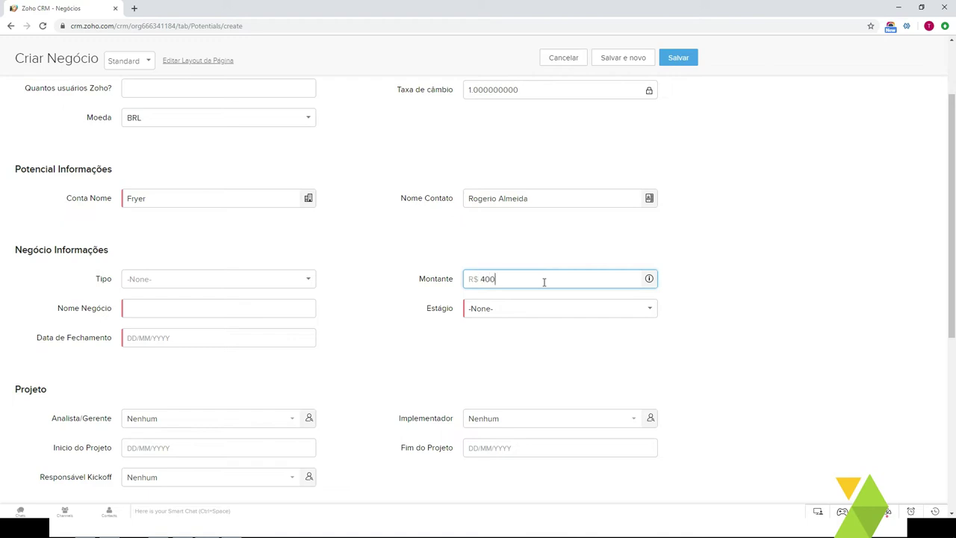
key("ctrl+a")
left_click(490, 310)
left_click(516, 362)
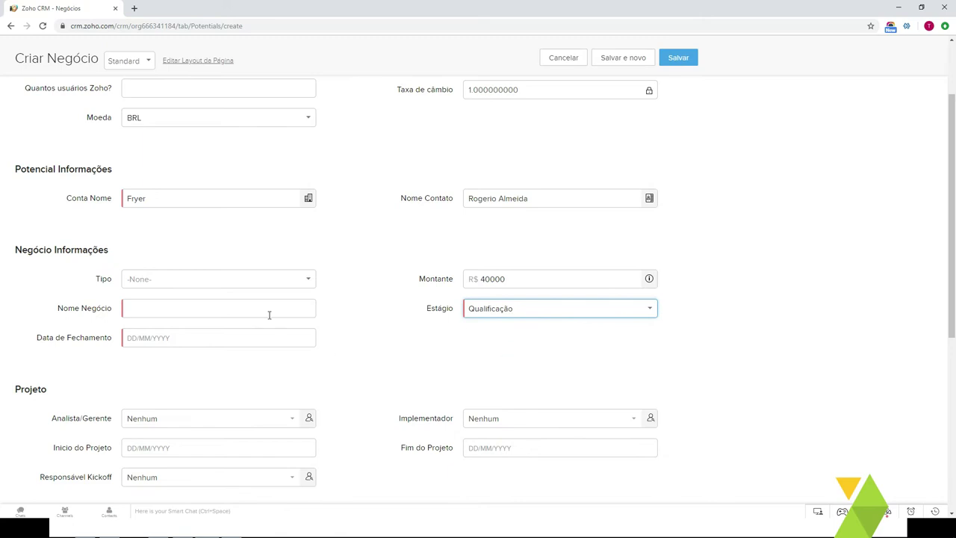
Step: Name the new deal Suporte, set its Data de Fechamento to 26/10/2019, and save the deal
left_click(244, 305)
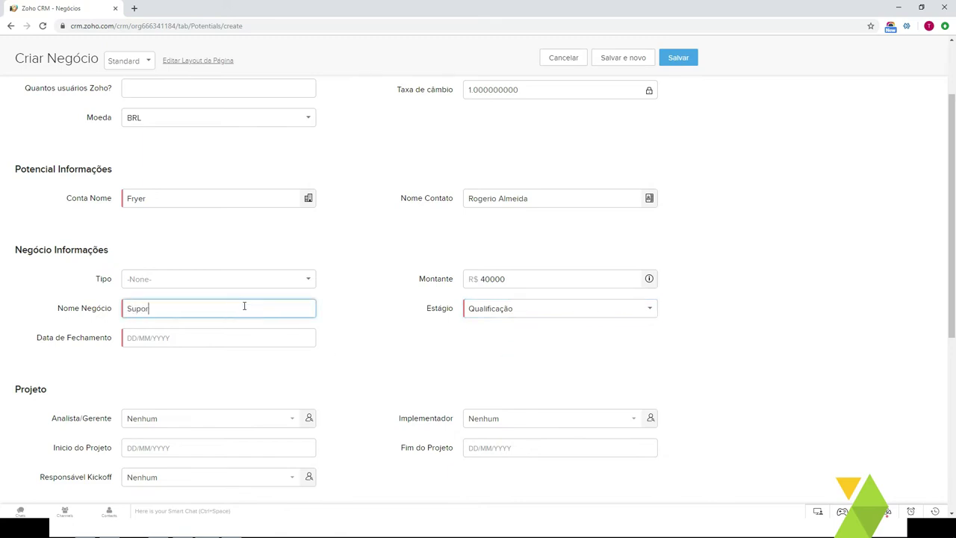
left_click(231, 354)
left_click(228, 343)
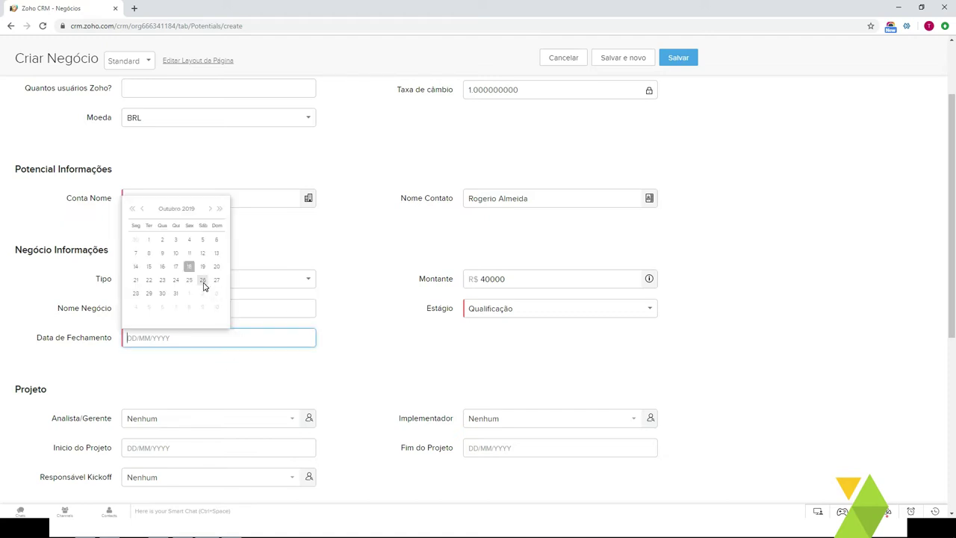
left_click(202, 283)
scroll(198, 333, "down", 3)
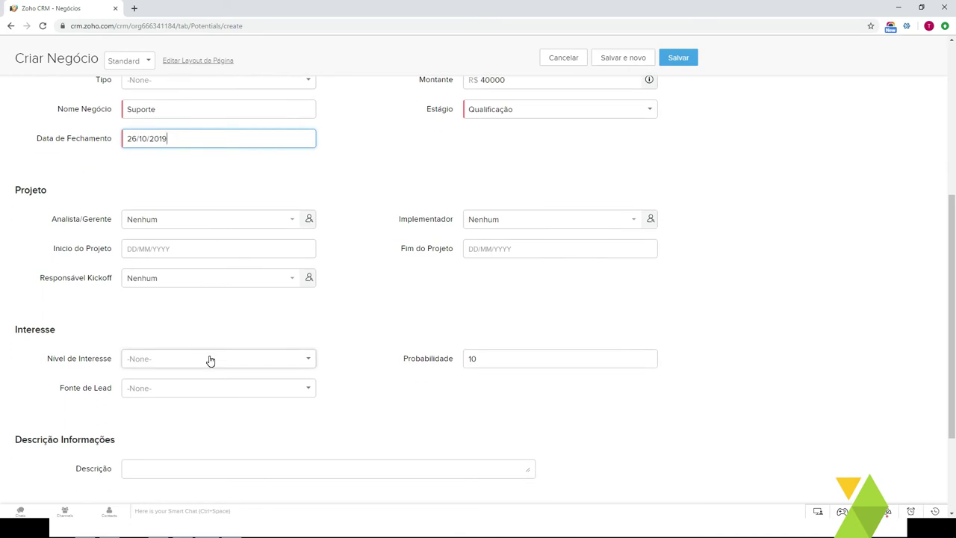
scroll(224, 361, "up", 5)
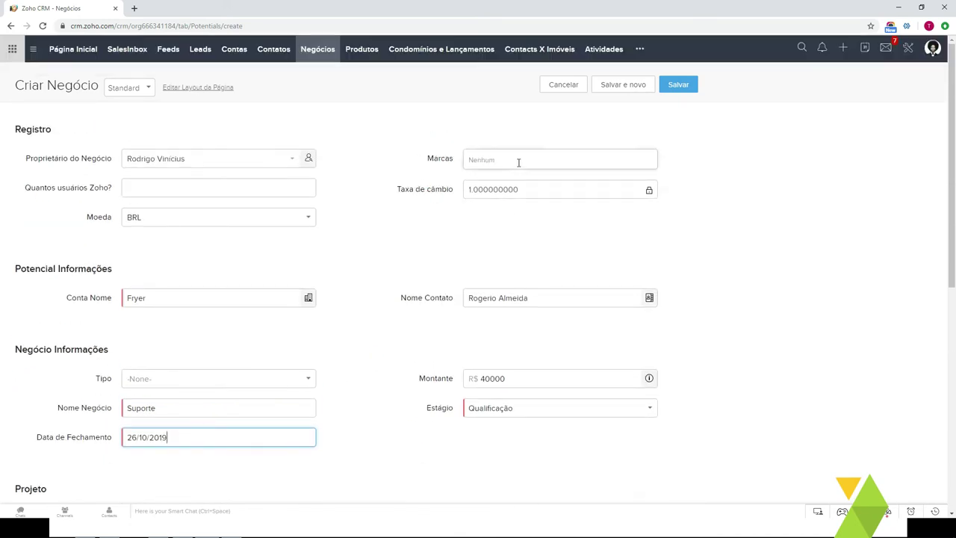
left_click(678, 85)
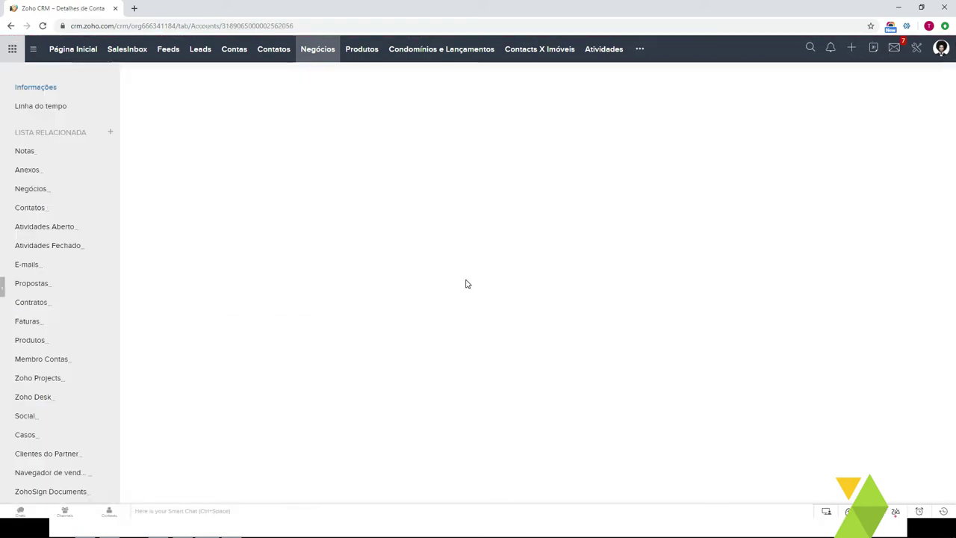
Step: Review the Fryer account's Negócios list, comparing the Estágio of the Fryer implementation deal with that of Suporte
scroll(422, 279, "down", 6)
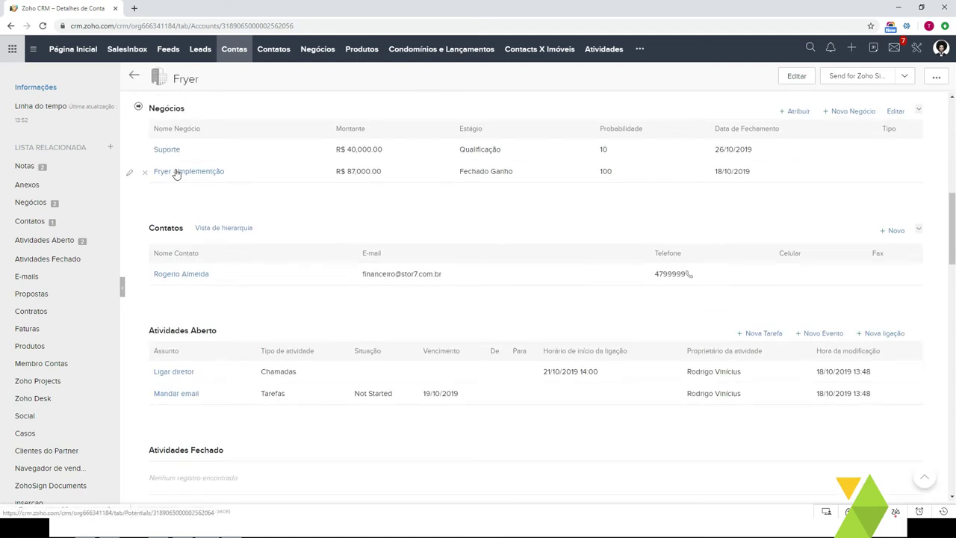
left_click_drag(484, 171, 514, 171)
double_click(494, 150)
left_click(537, 155)
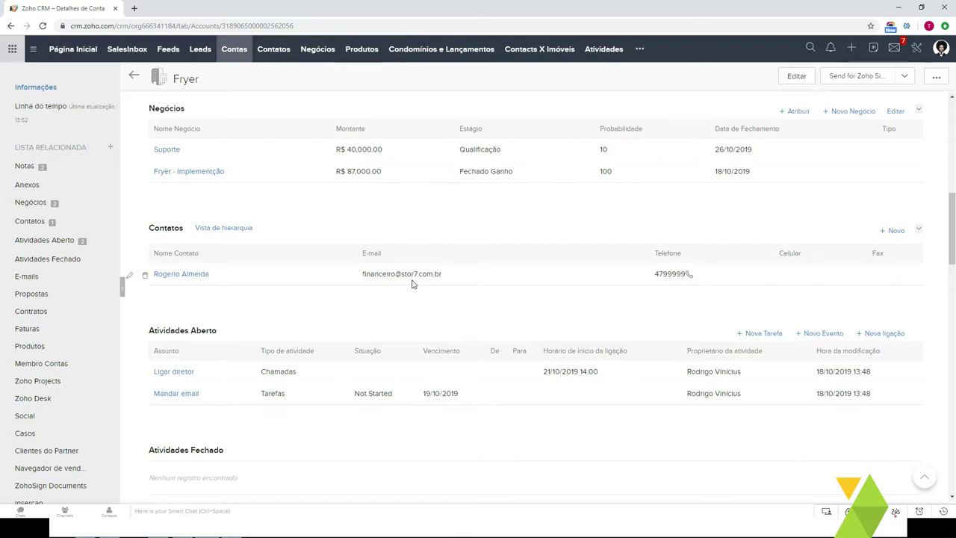
scroll(272, 263, "up", 2)
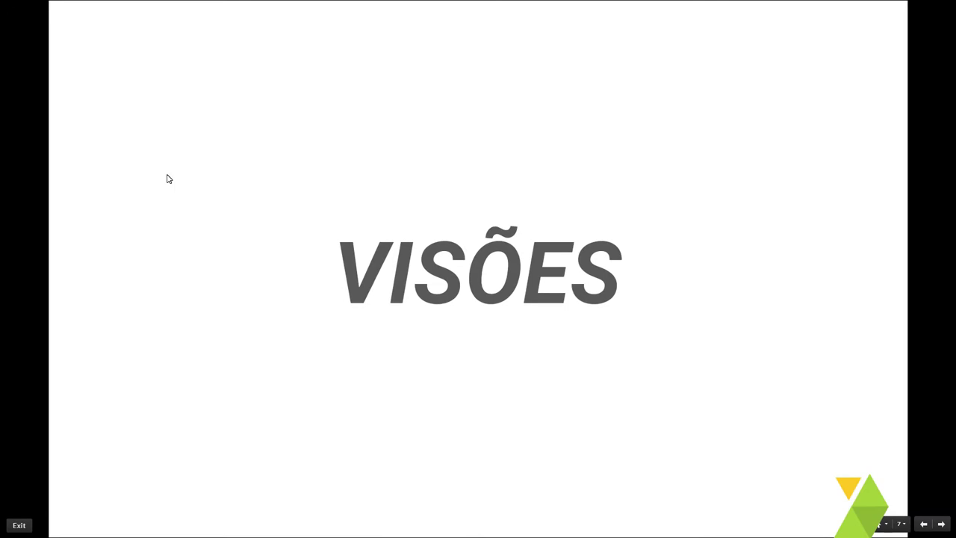
Step: Go back in the slide presentation from the Visões slide to the Fluxo do CRM slide
key("Left")
key("Left")
key("Left")
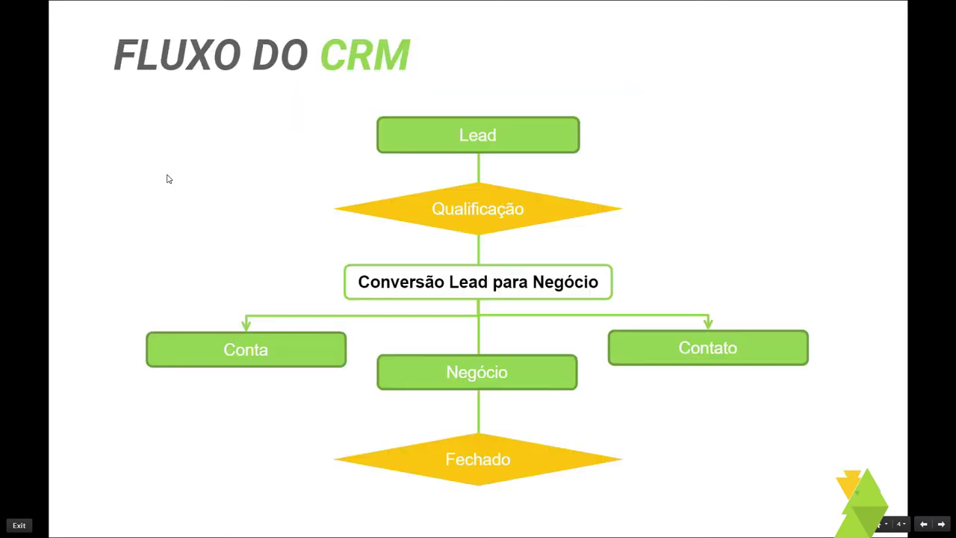
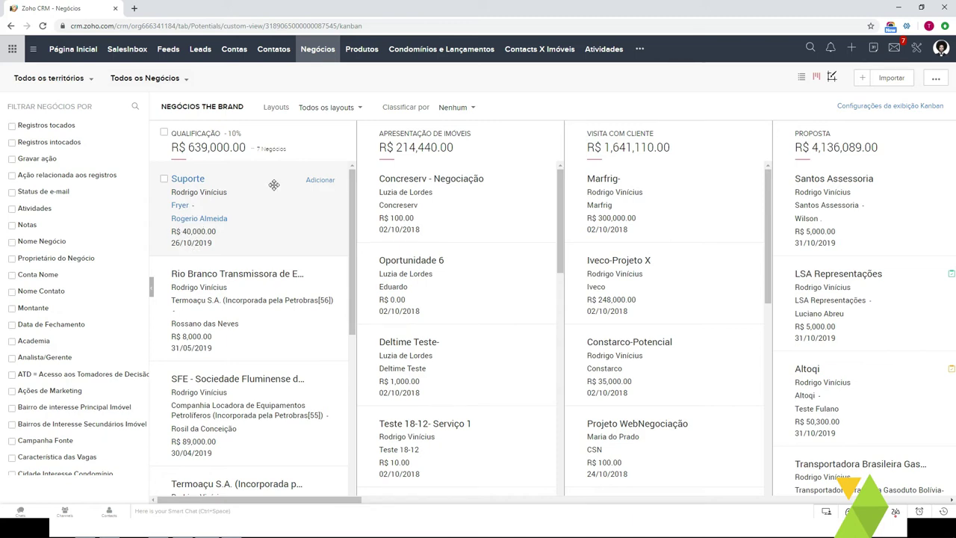
Step: In Zoho CRM's Negócios Kanban, try to move Suporte to Apresentação de Imóveis, and limit the board to the Standard layout
left_click(324, 184)
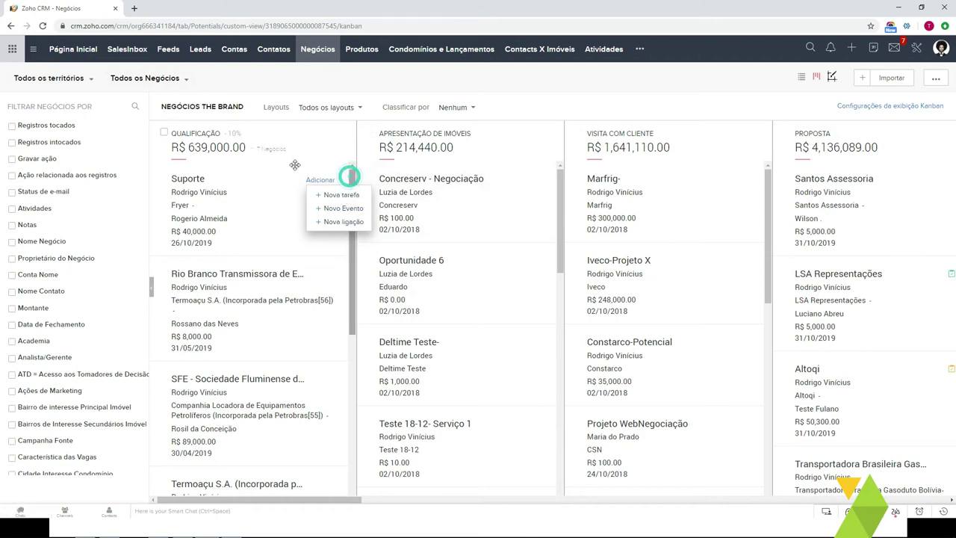
left_click_drag(242, 206, 508, 277)
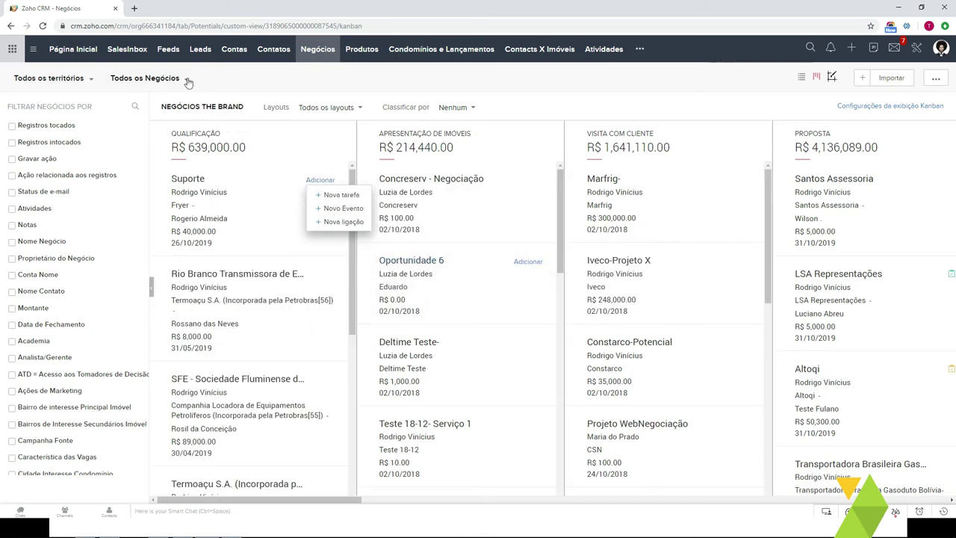
left_click(354, 108)
left_click(336, 180)
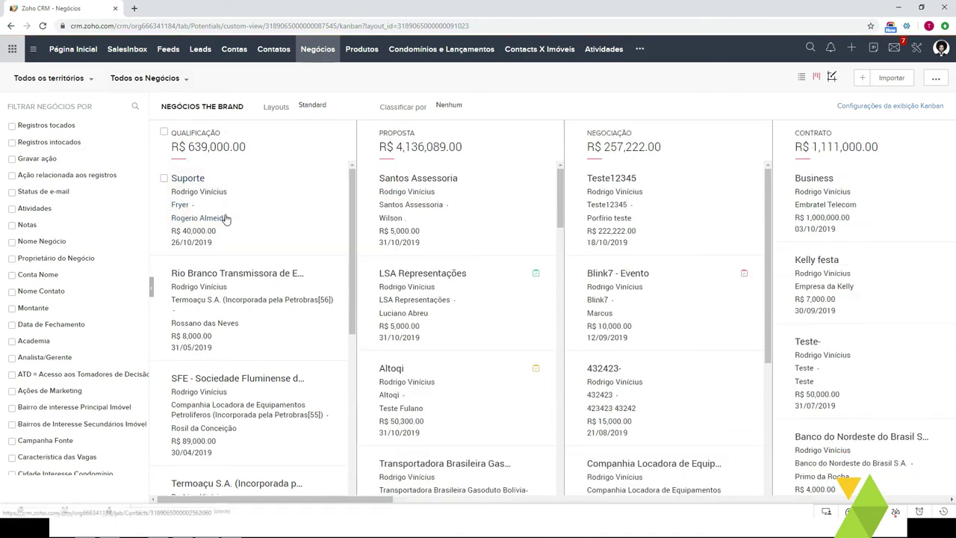
Step: Move the Suporte deal from Qualificação to Proposta and on to Negociação
left_click_drag(221, 213, 467, 215)
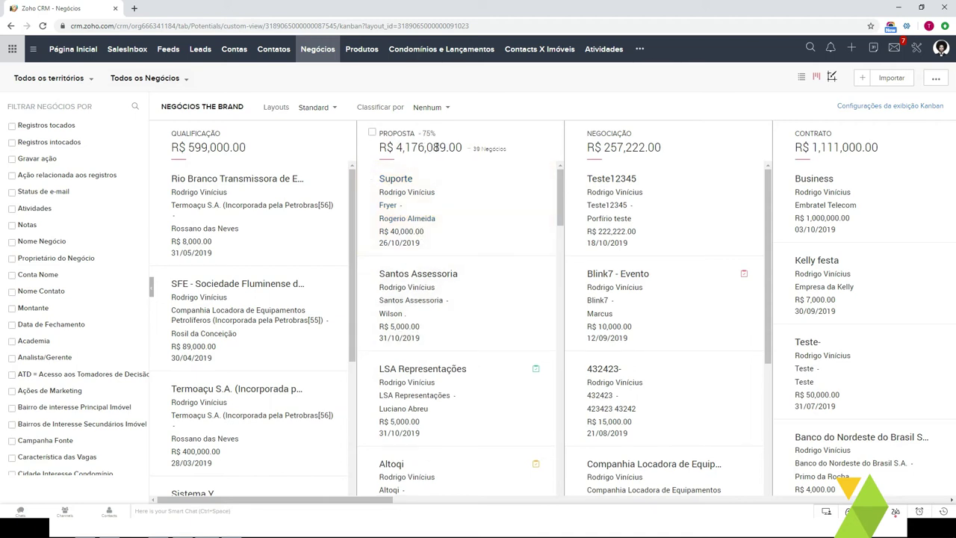
left_click_drag(411, 200, 625, 231)
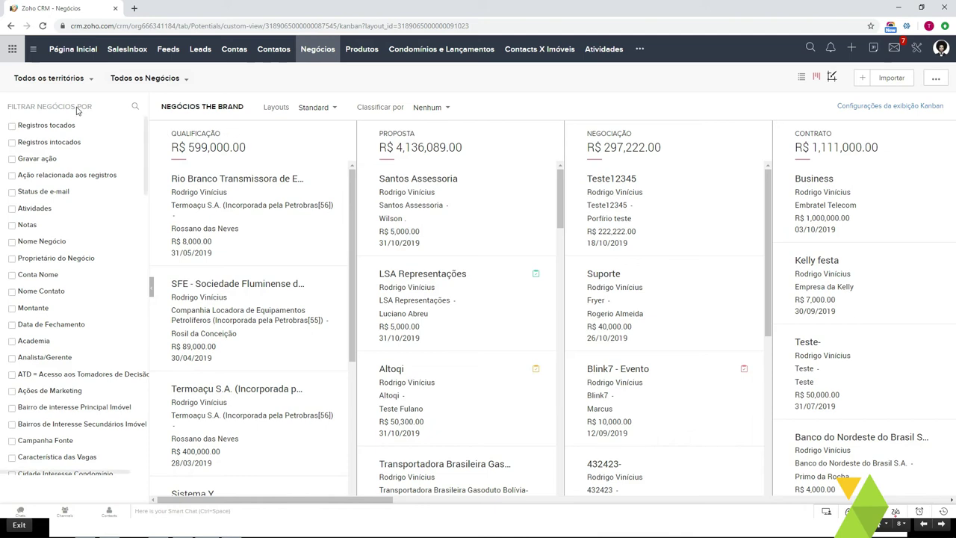
Step: Show the Leads module as a list, find the Fonte de Lead filter field with "fonte", and enable it
left_click(205, 52)
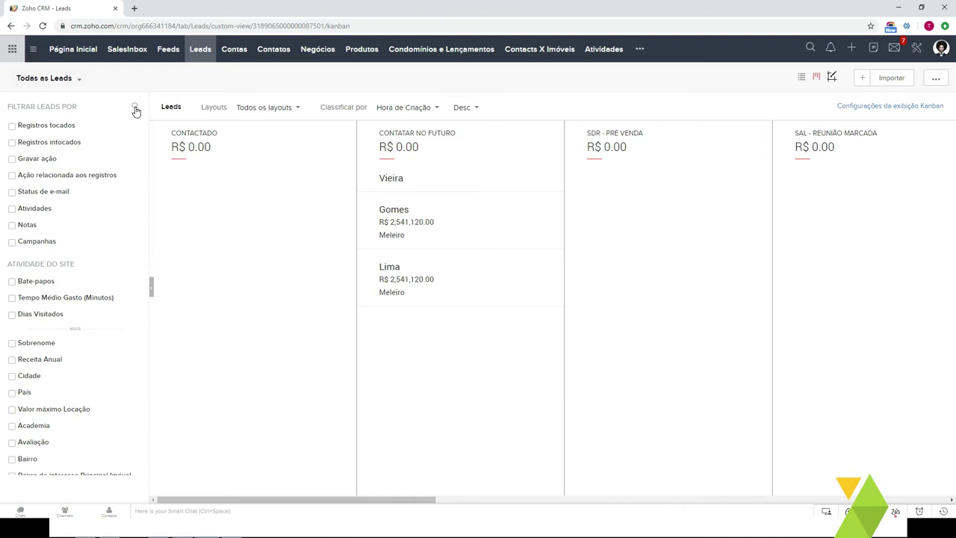
left_click(801, 79)
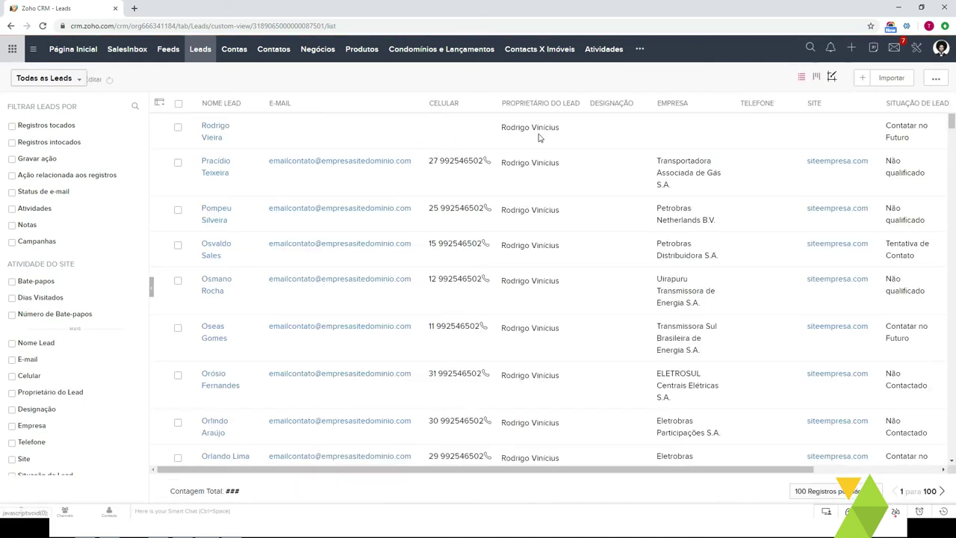
left_click(134, 106)
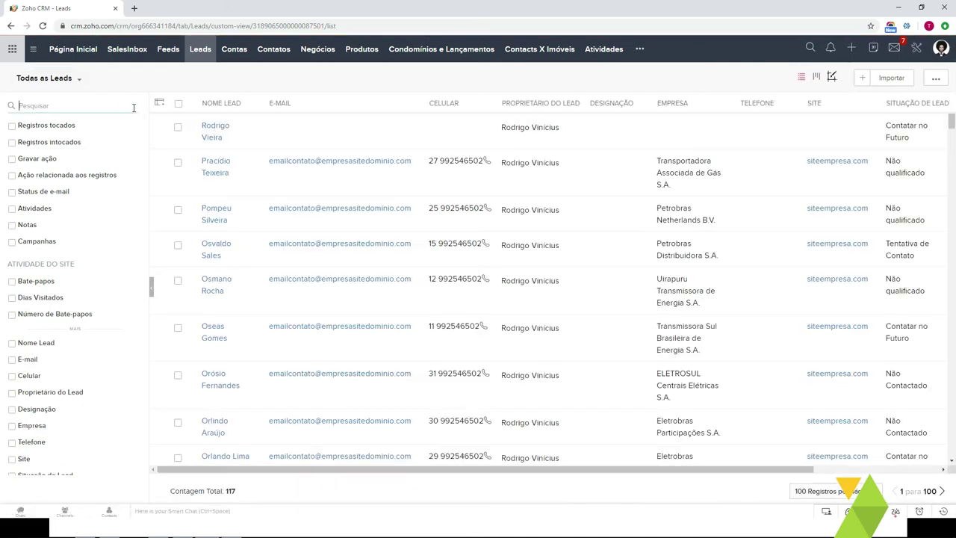
type("fonte")
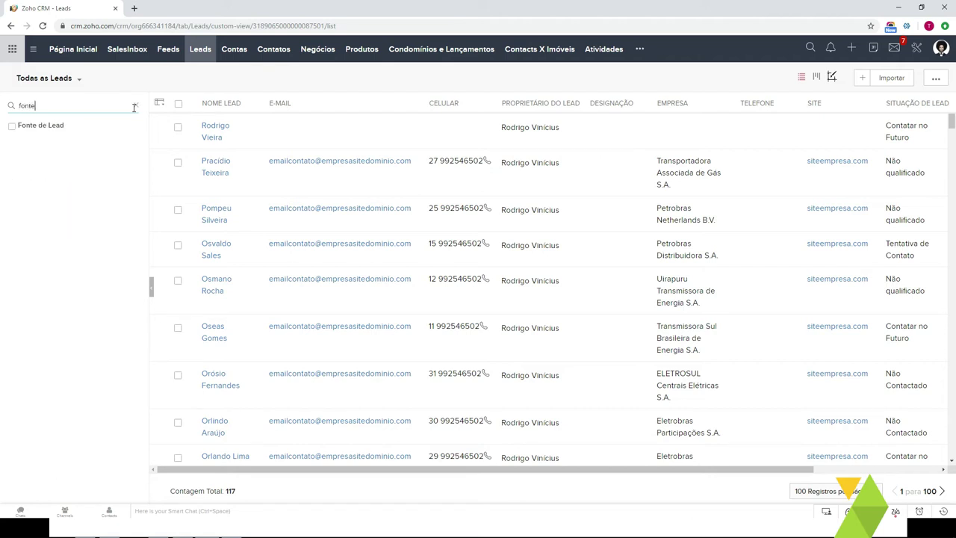
left_click(12, 127)
Step: Set the Fonte de Lead criterion to "é" Website and apply the filter to the leads
left_click(29, 146)
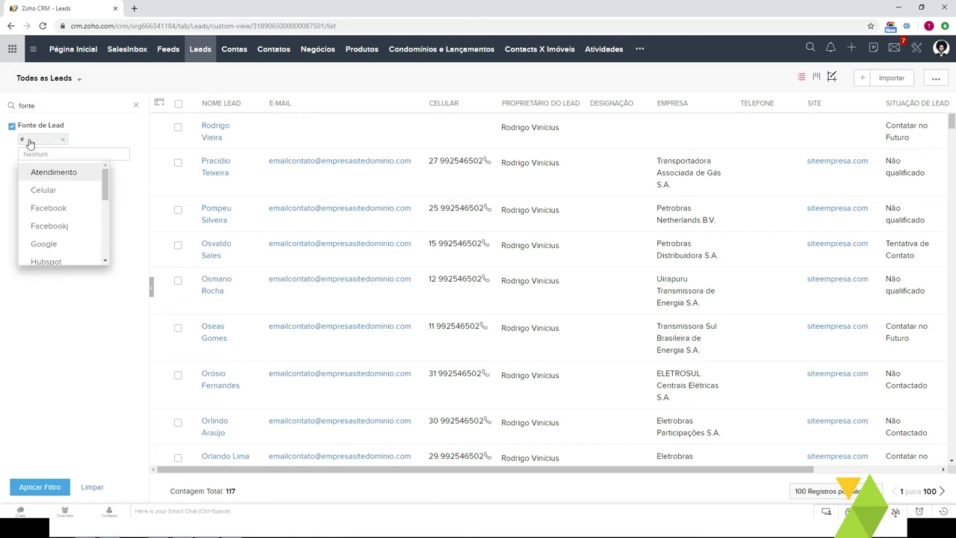
left_click(56, 142)
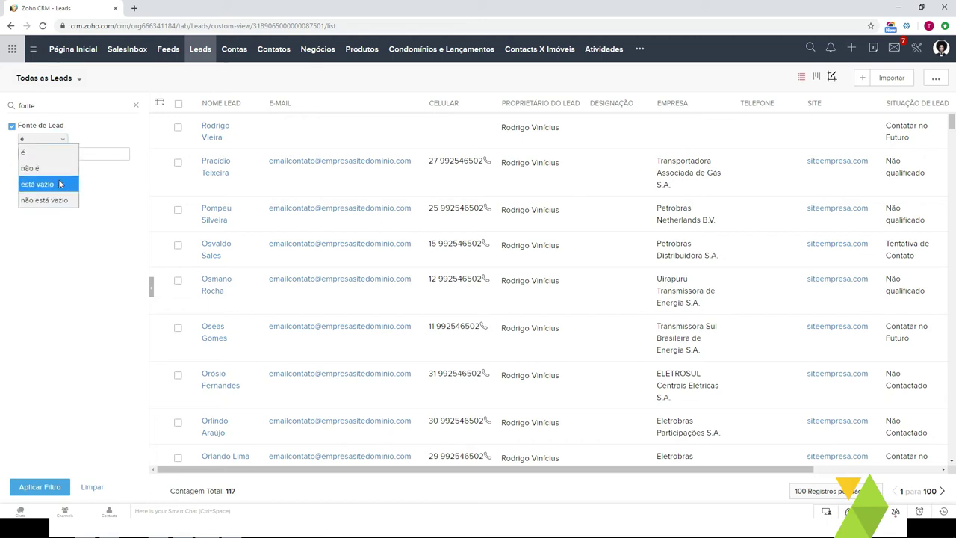
left_click(89, 150)
left_click(55, 154)
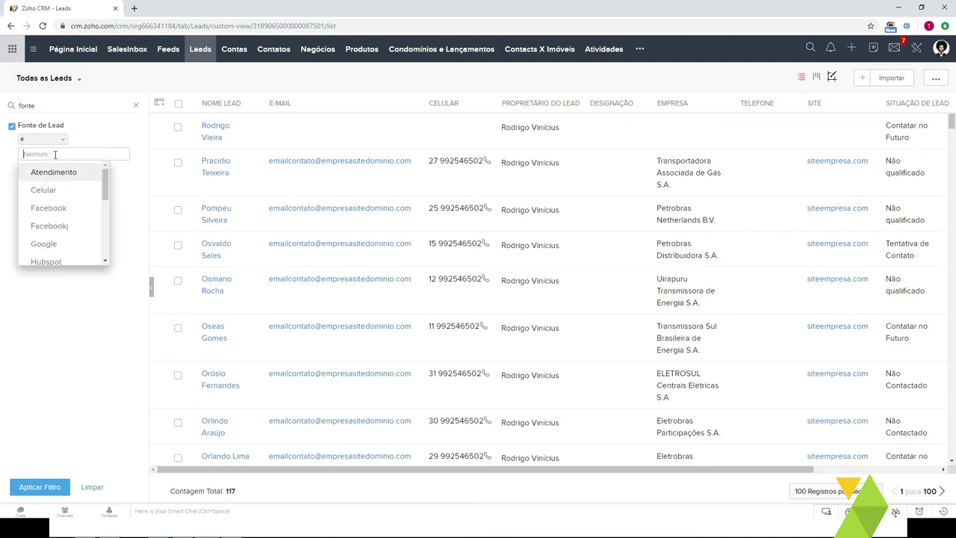
type("we")
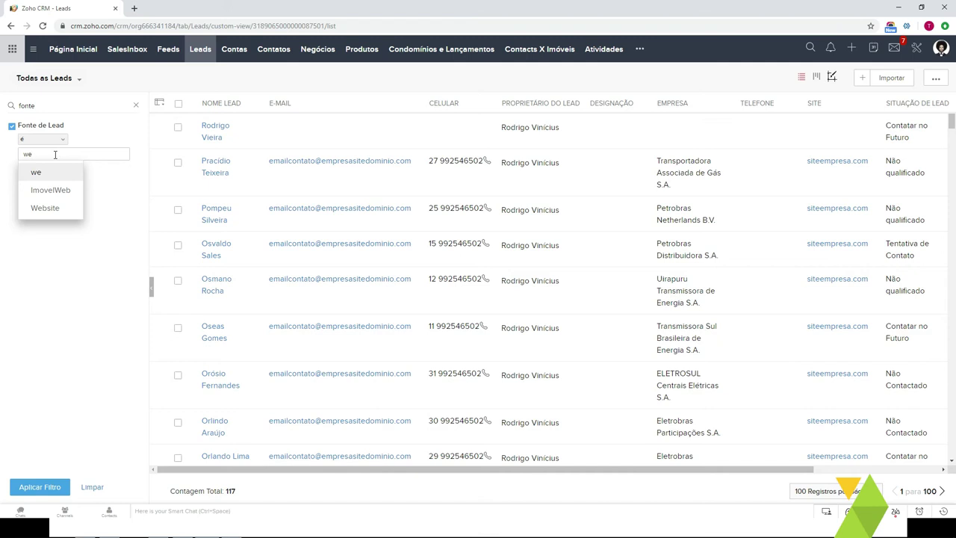
left_click(52, 211)
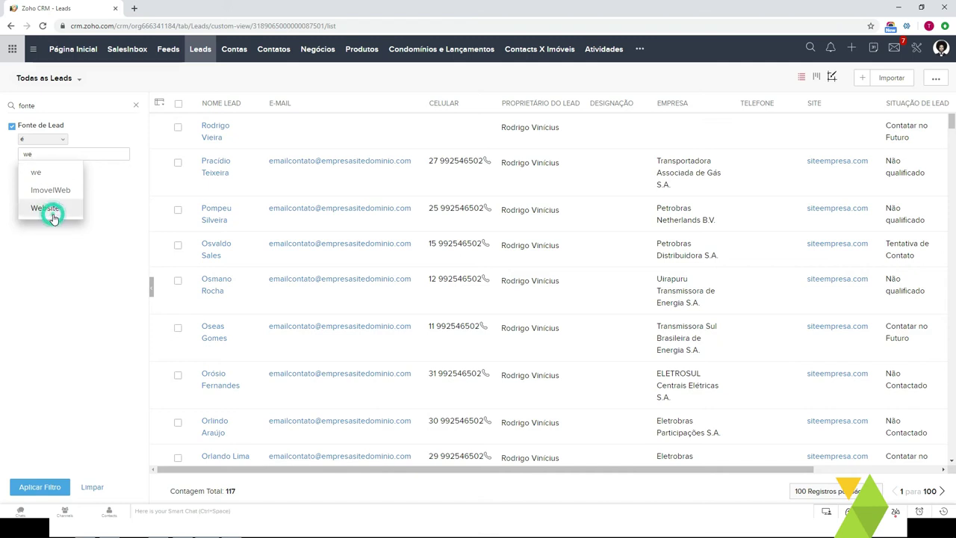
left_click(45, 487)
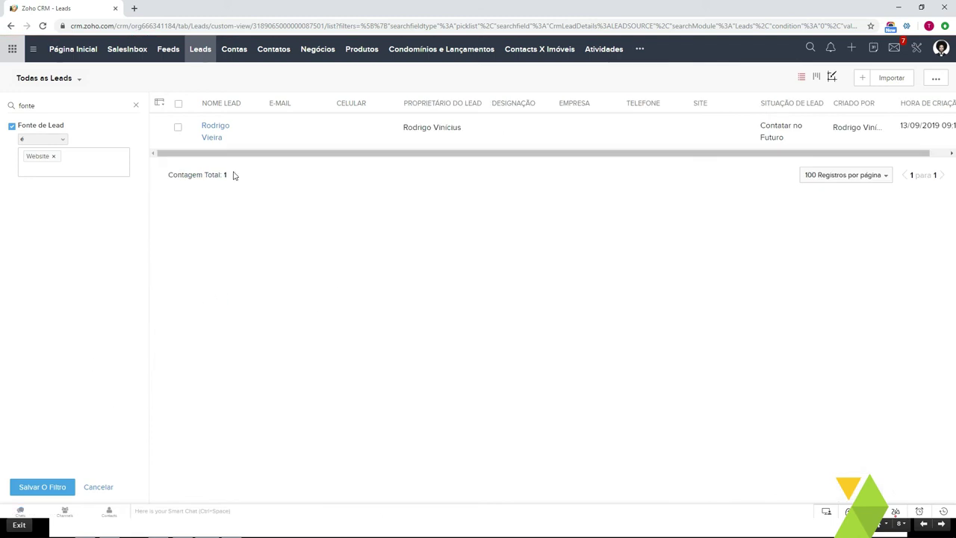
Step: Find the Registros intocados filter with "int", enable it, look through its user and period options, and remove the criterion
left_click(136, 106)
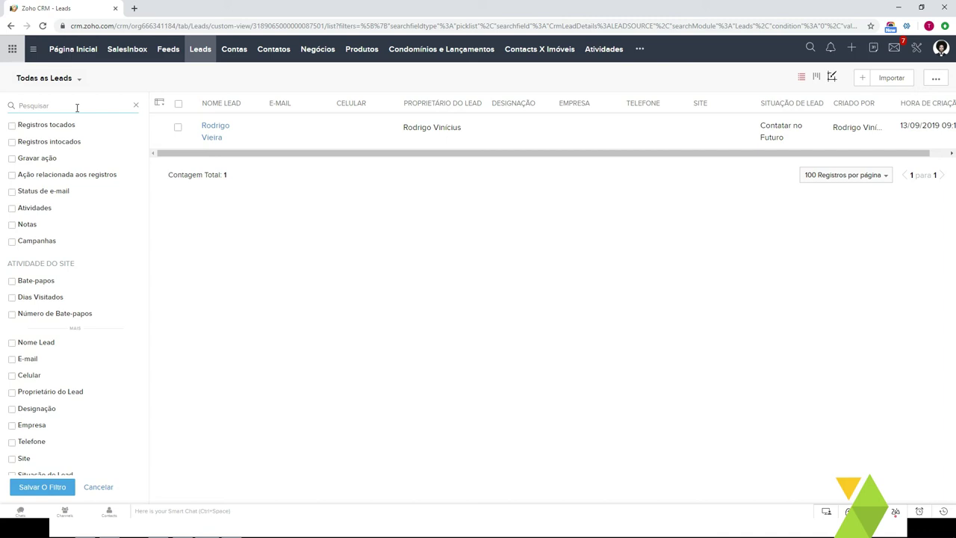
type("int")
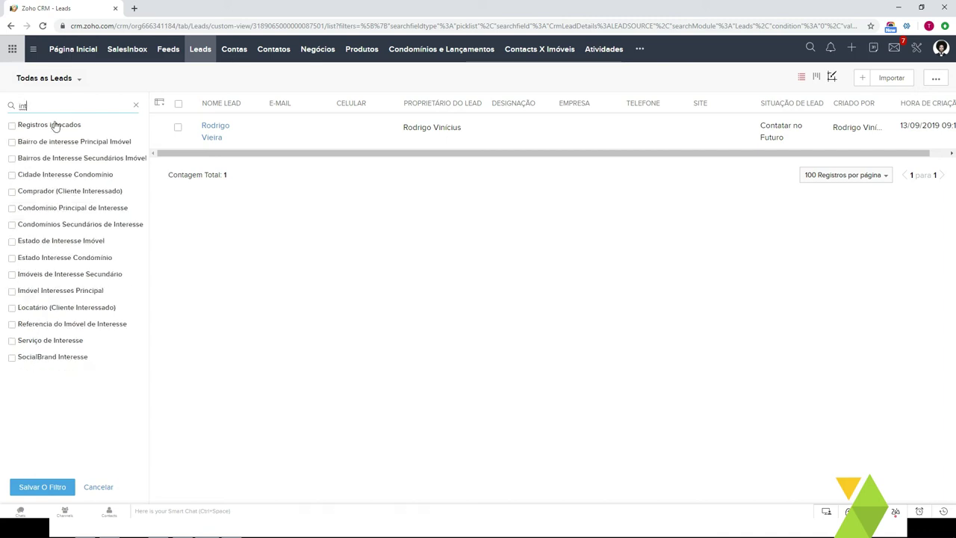
left_click(12, 125)
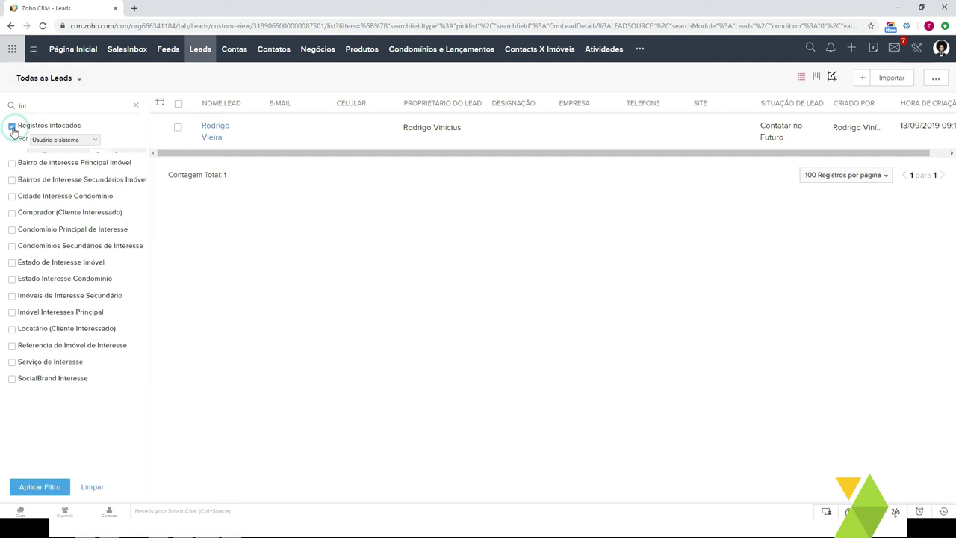
left_click(82, 142)
left_click(81, 154)
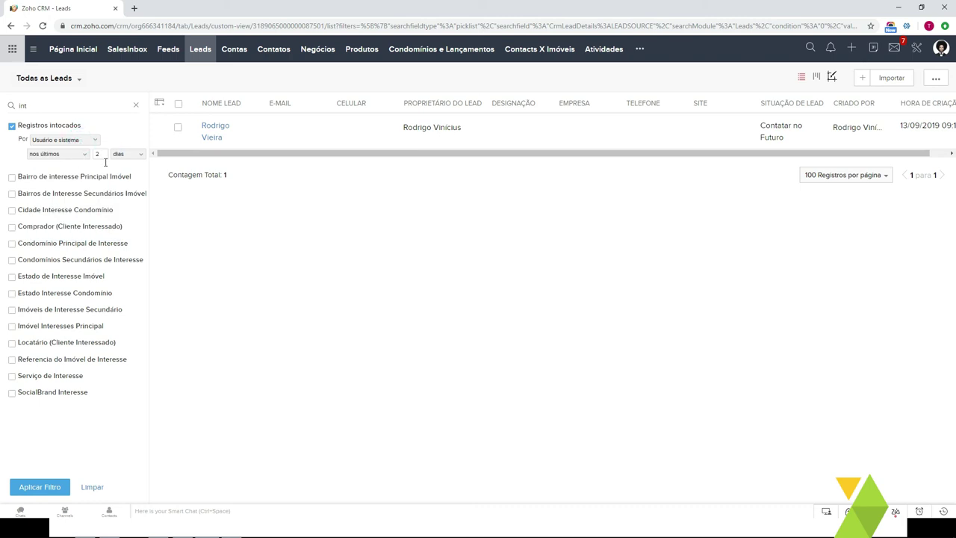
left_click(69, 139)
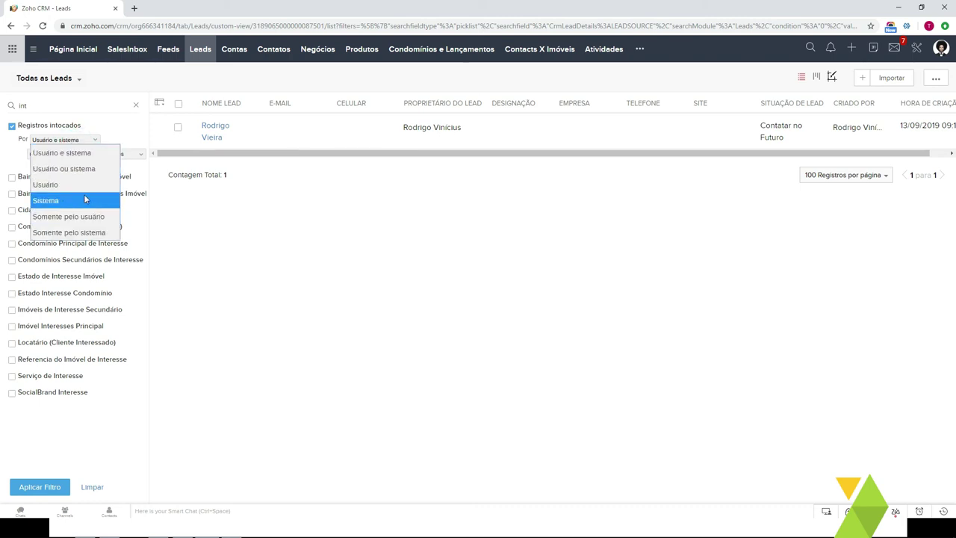
left_click(76, 157)
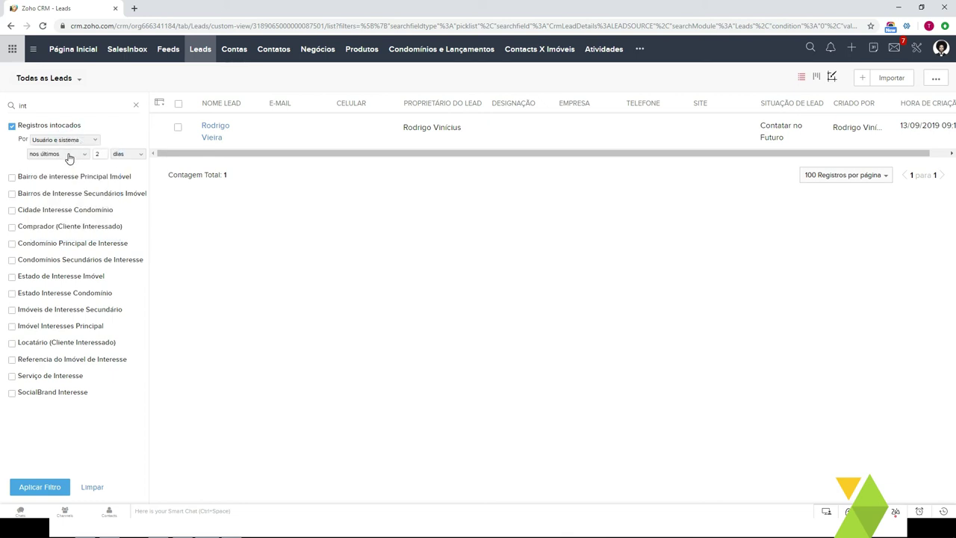
double_click(96, 154)
left_click(26, 129)
Step: Clear the filter field search, enable the Telefone filter and look at its condition options
double_click(42, 109)
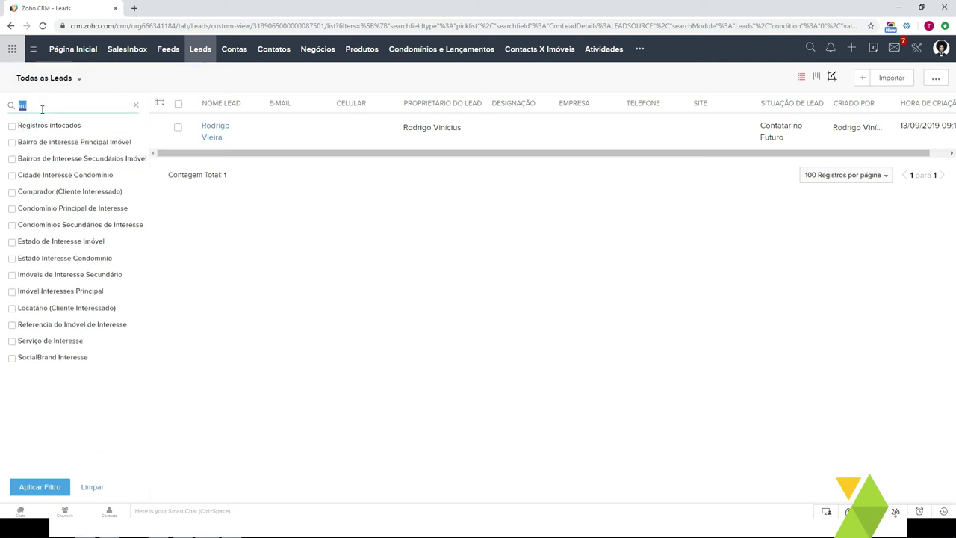
key("BackSpace")
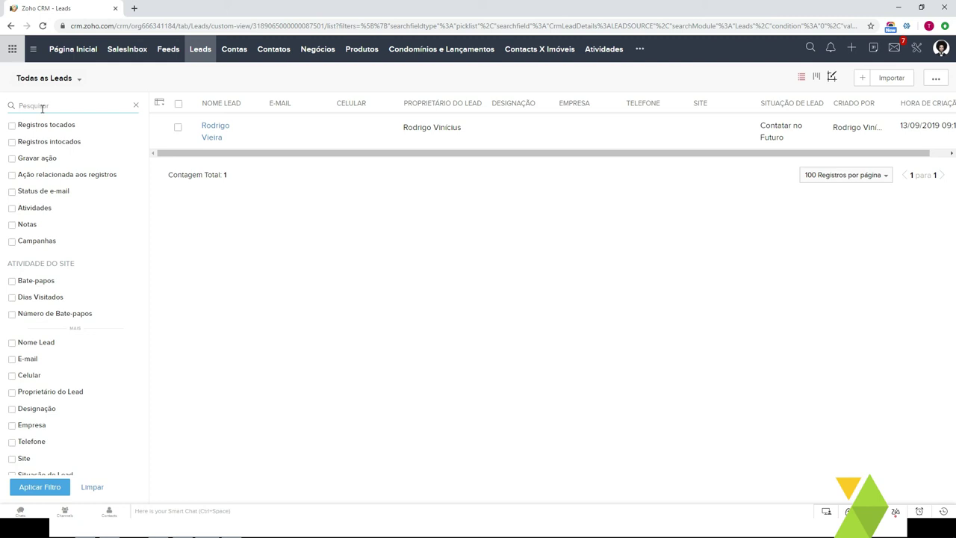
scroll(30, 274, "down", 2)
scroll(34, 277, "up", 1)
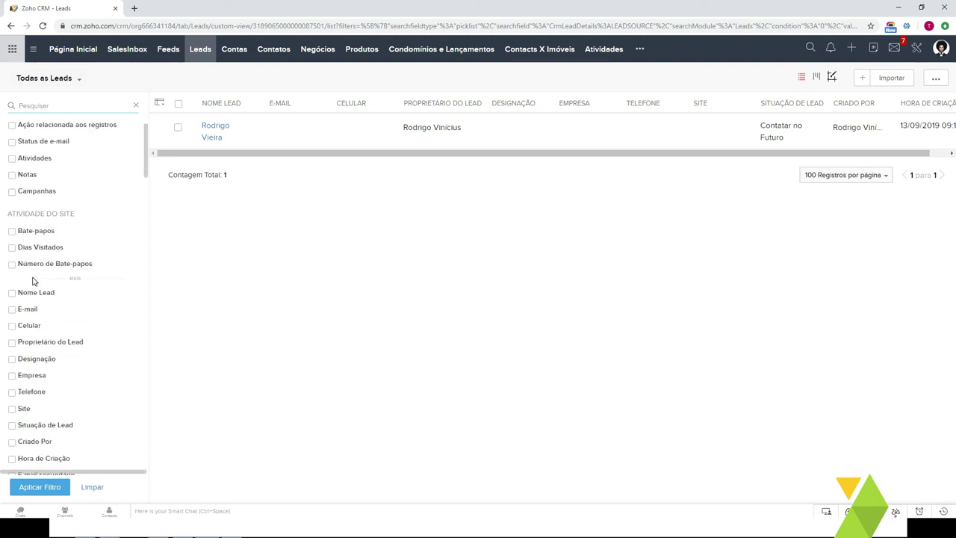
left_click(13, 391)
scroll(67, 351, "down", 2)
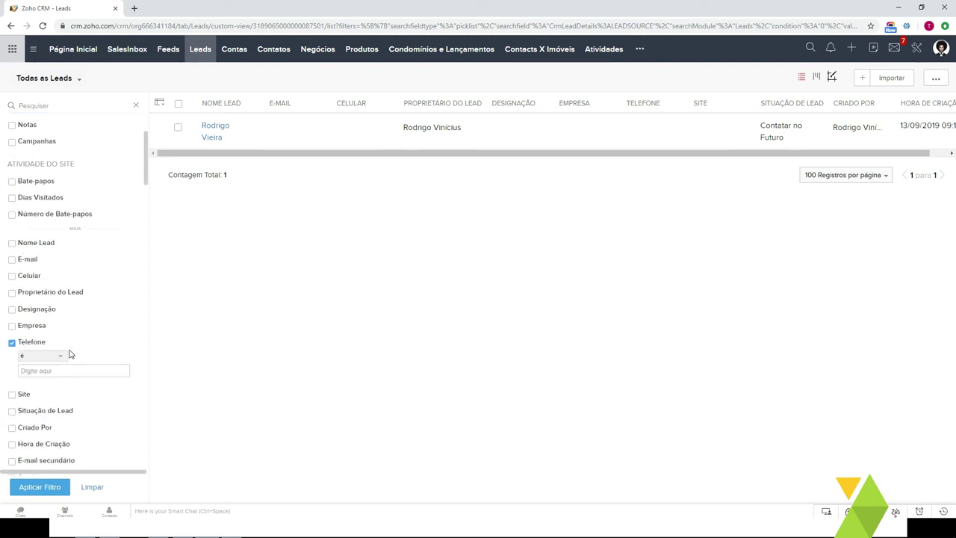
left_click(48, 321)
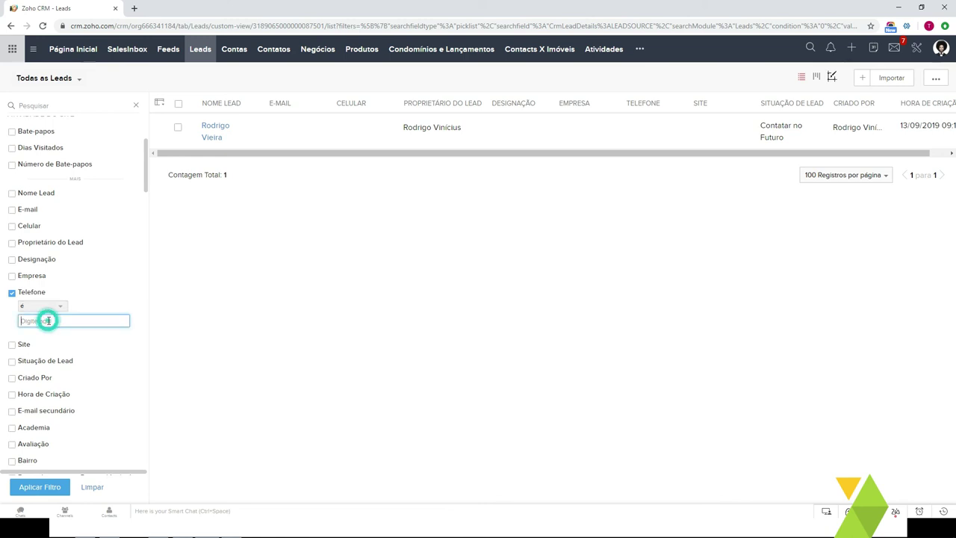
left_click(45, 306)
left_click(86, 316)
Step: Look through the remaining lead filter fields and clear all filters from the Leads list
scroll(71, 329, "up", 3)
scroll(70, 284, "down", 12)
scroll(86, 382, "up", 4)
scroll(70, 314, "down", 12)
scroll(112, 344, "down", 4)
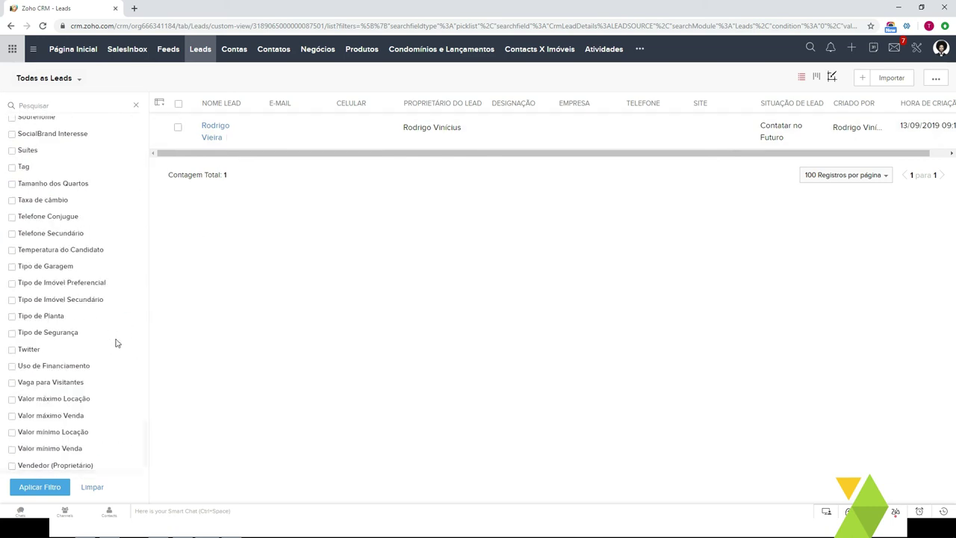
scroll(120, 212, "up", 5)
scroll(119, 211, "up", 5)
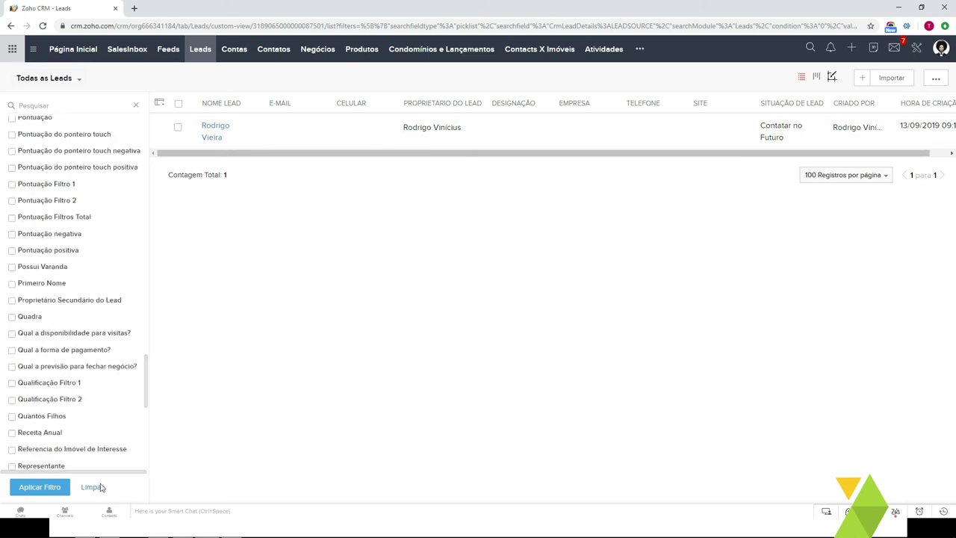
left_click(95, 488)
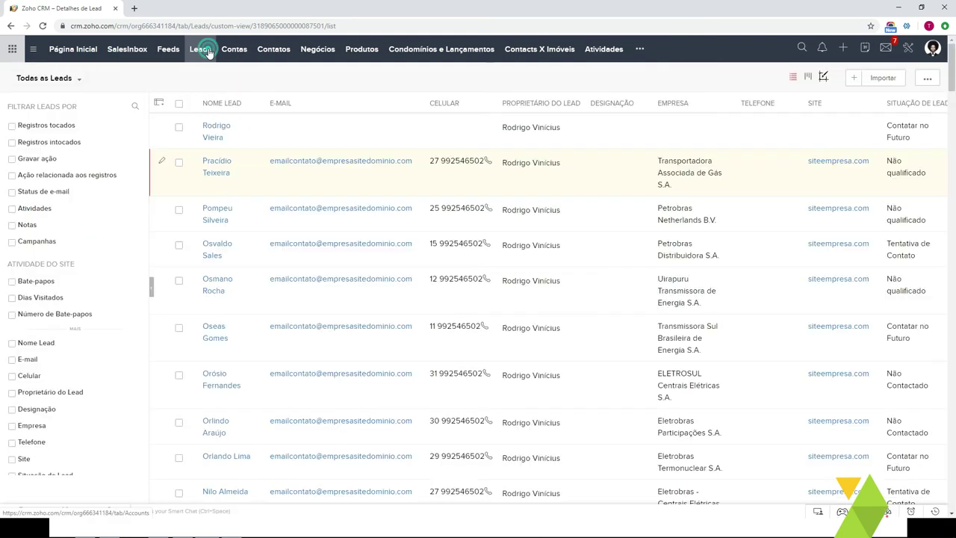
Step: Place the Empresa column directly after Nome Completo, add the Fonte de Lead column, and save the list's column layout
scroll(199, 154, "up", 1)
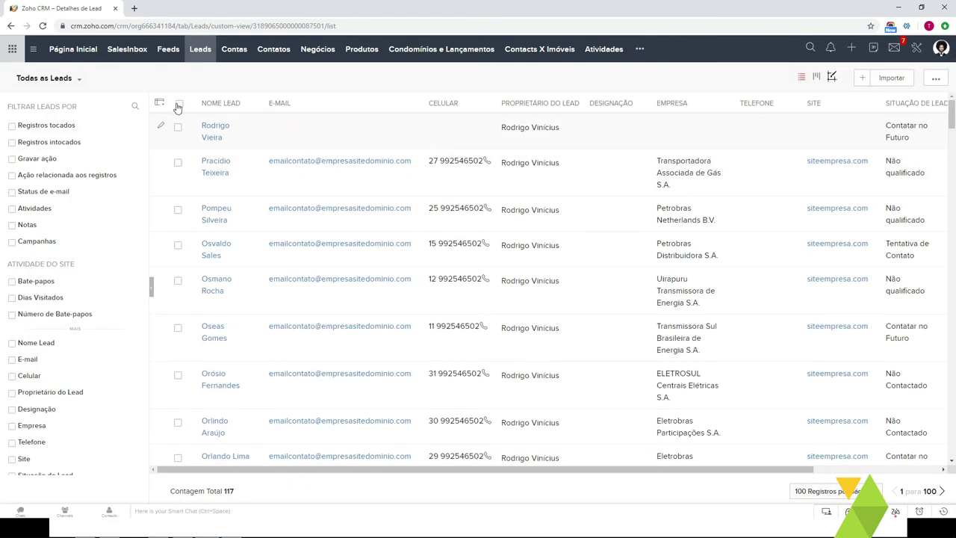
left_click(160, 105)
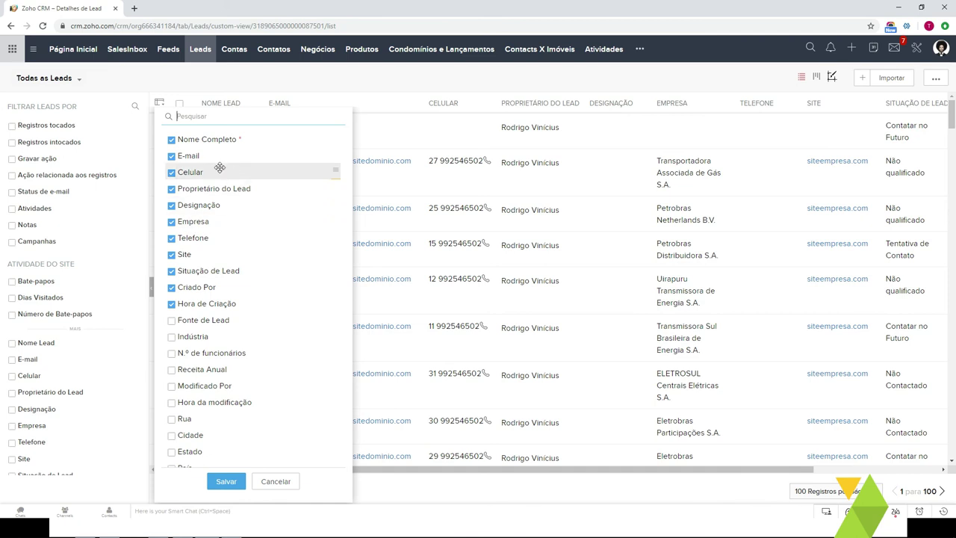
left_click_drag(221, 222, 223, 157)
left_click(172, 320)
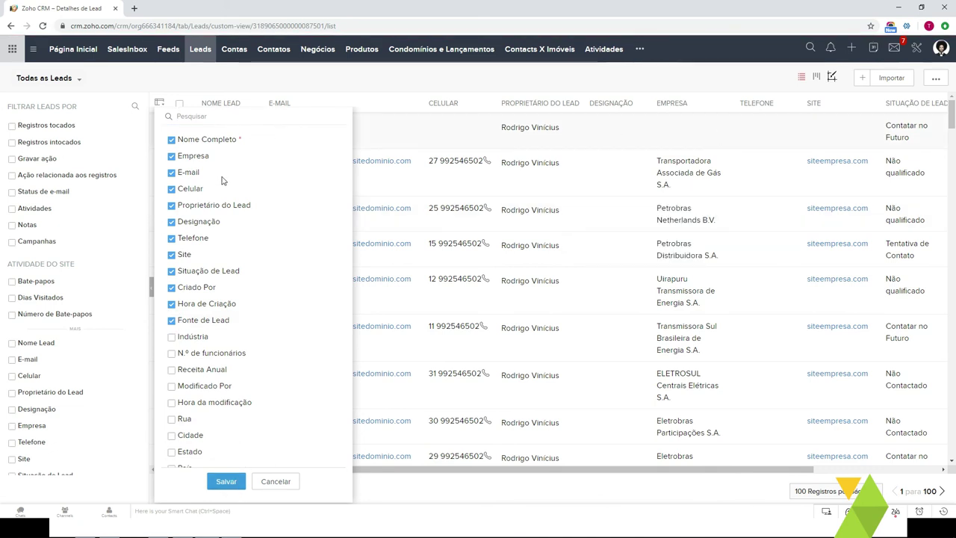
key("Return")
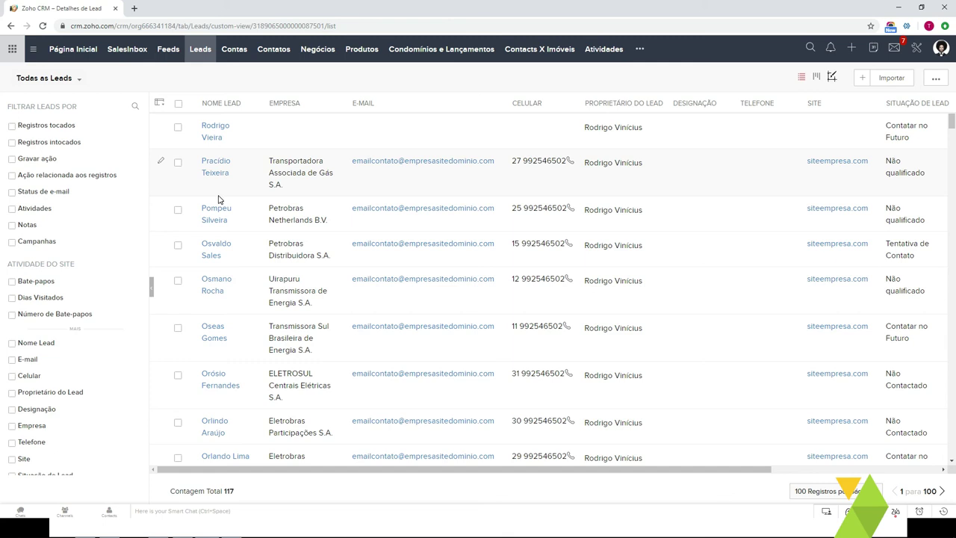
Step: Select all leads on the current page and switch to the Zoho Show presentation "Zoho CRM Fluxo de Venda"
left_click(180, 109)
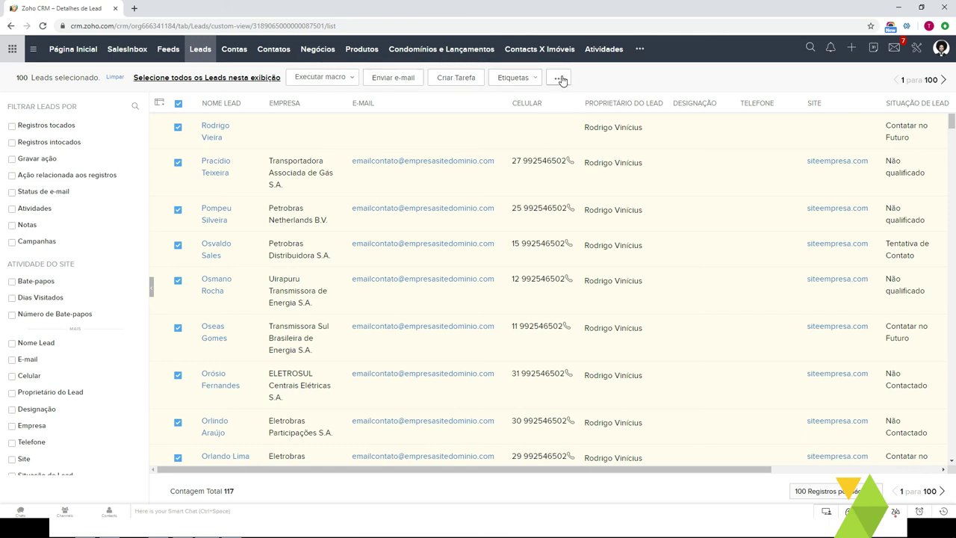
key("alt+Tab")
key("alt+Tab")
key("Tab")
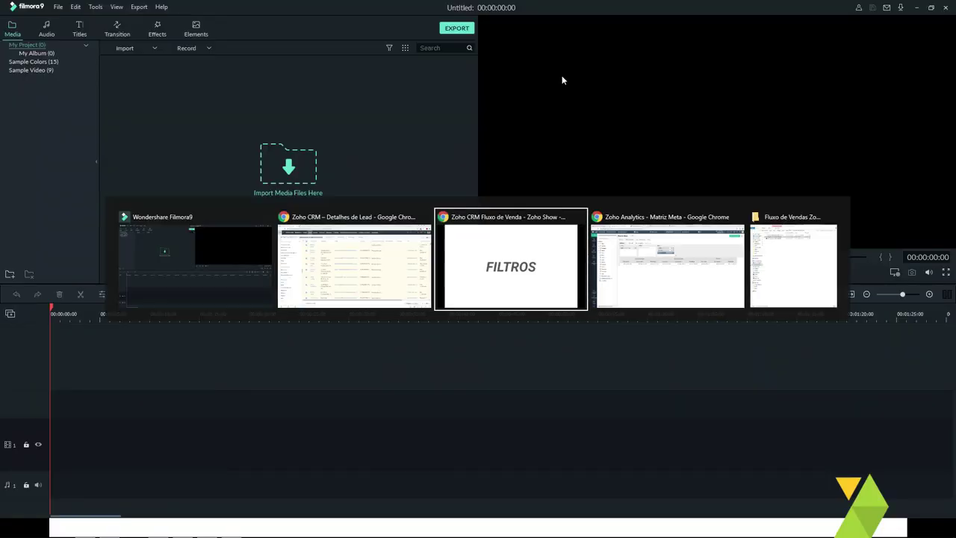